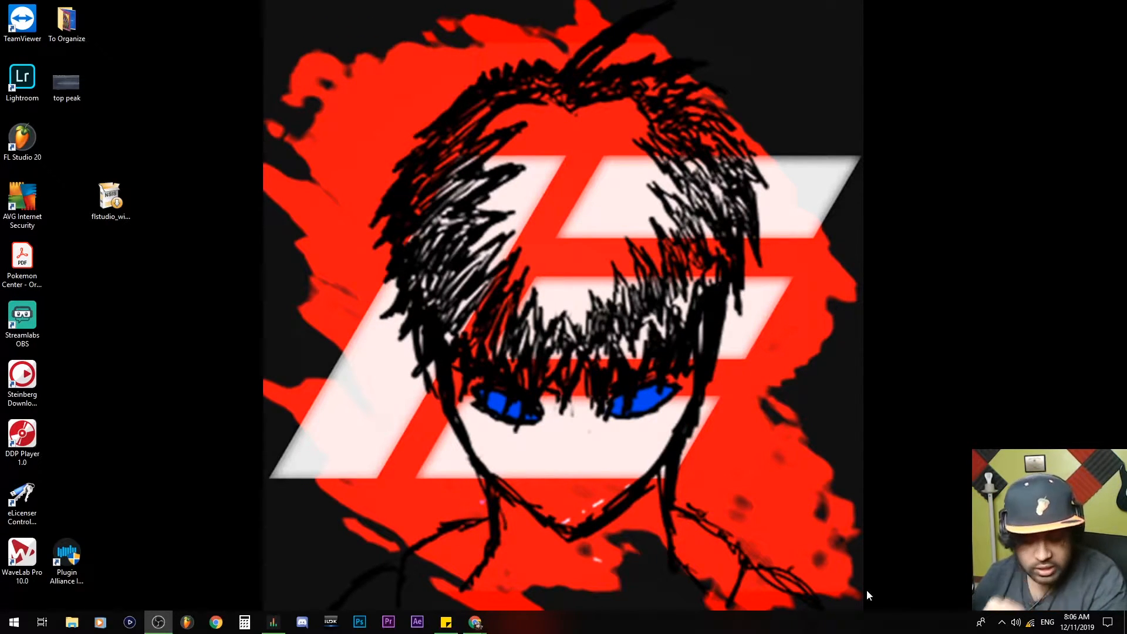
{"action": "left_click", "coordinate": [1031, 623]}
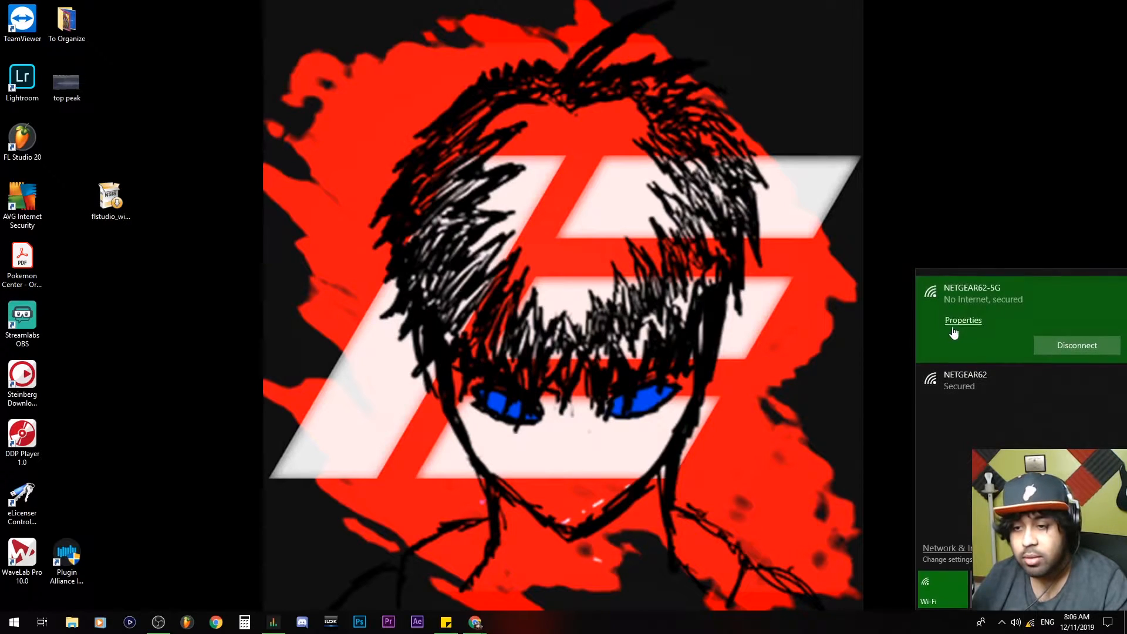
{"action": "left_click", "coordinate": [403, 265]}
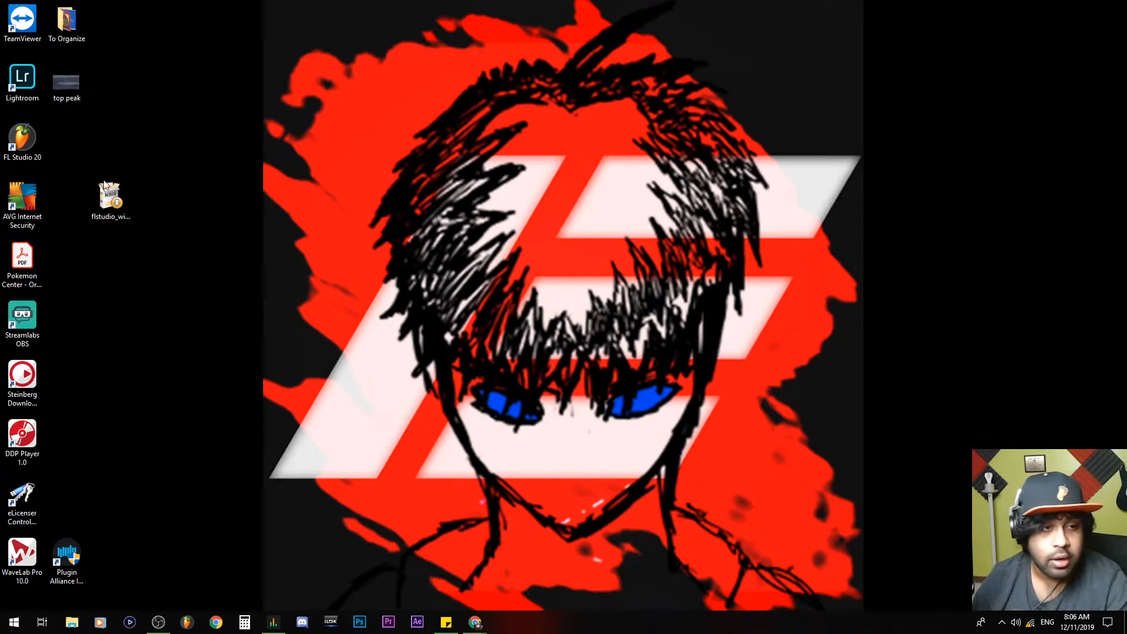
Launch the FL Studio 20.6 installer from the desktop and choose installation for all users.
{"action": "double_click", "coordinate": [111, 200]}
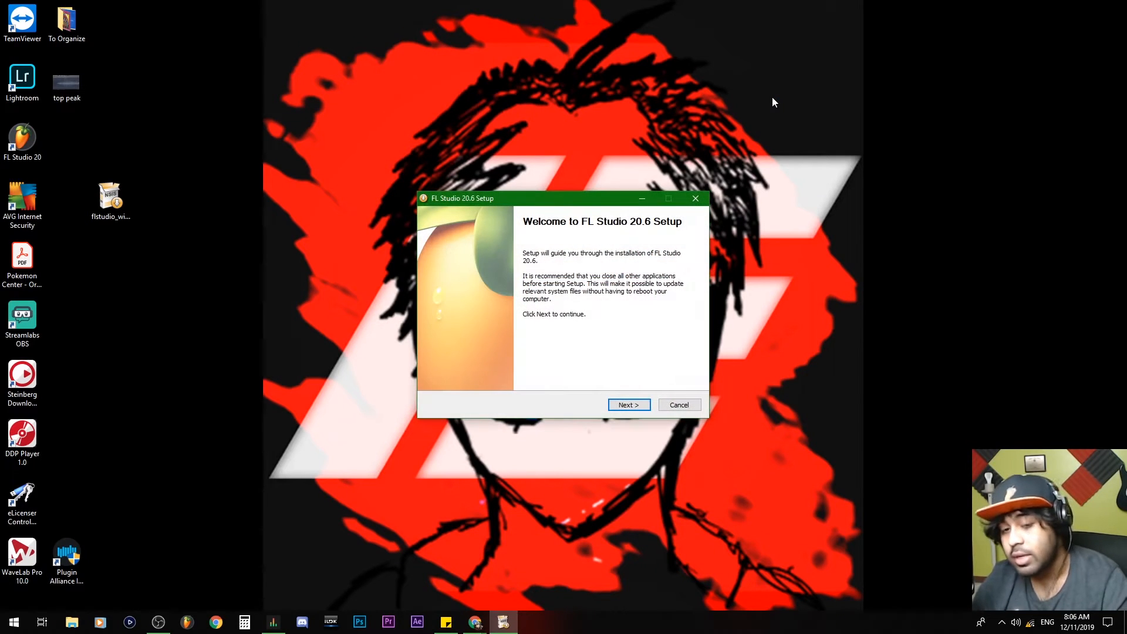
{"action": "left_click", "coordinate": [631, 406]}
{"action": "left_click", "coordinate": [632, 411]}
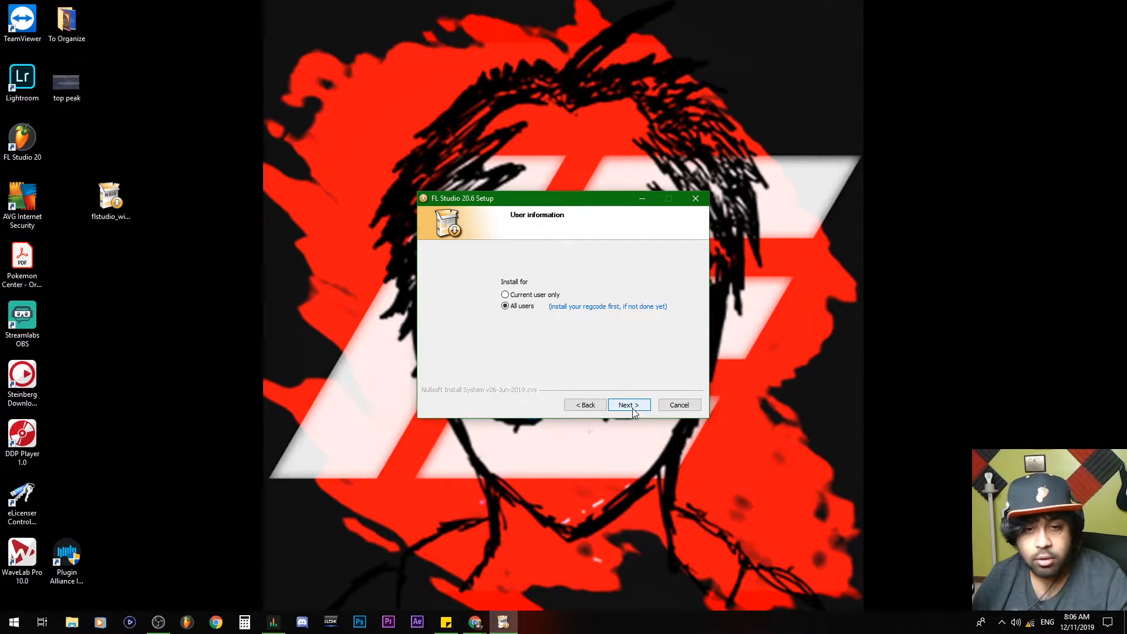
{"action": "left_click", "coordinate": [633, 407]}
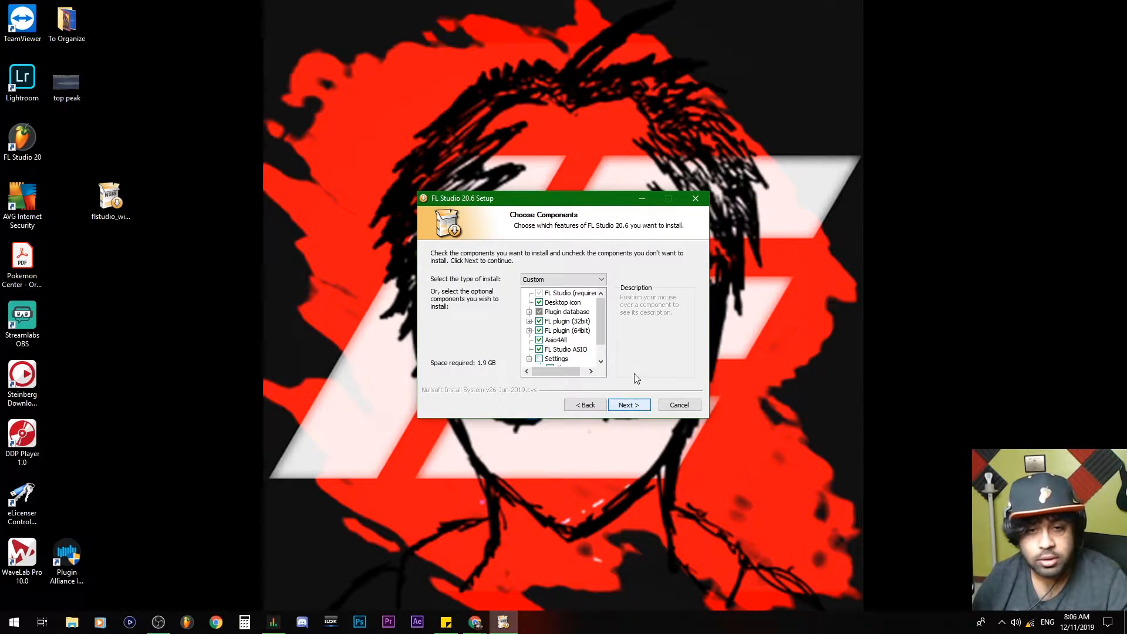
Review and accept the Custom component selection, keep the default FL Studio and VST plugin folders, and run the installation.
{"action": "left_click_drag", "start_coordinate": [598, 322], "coordinate": [601, 346]}
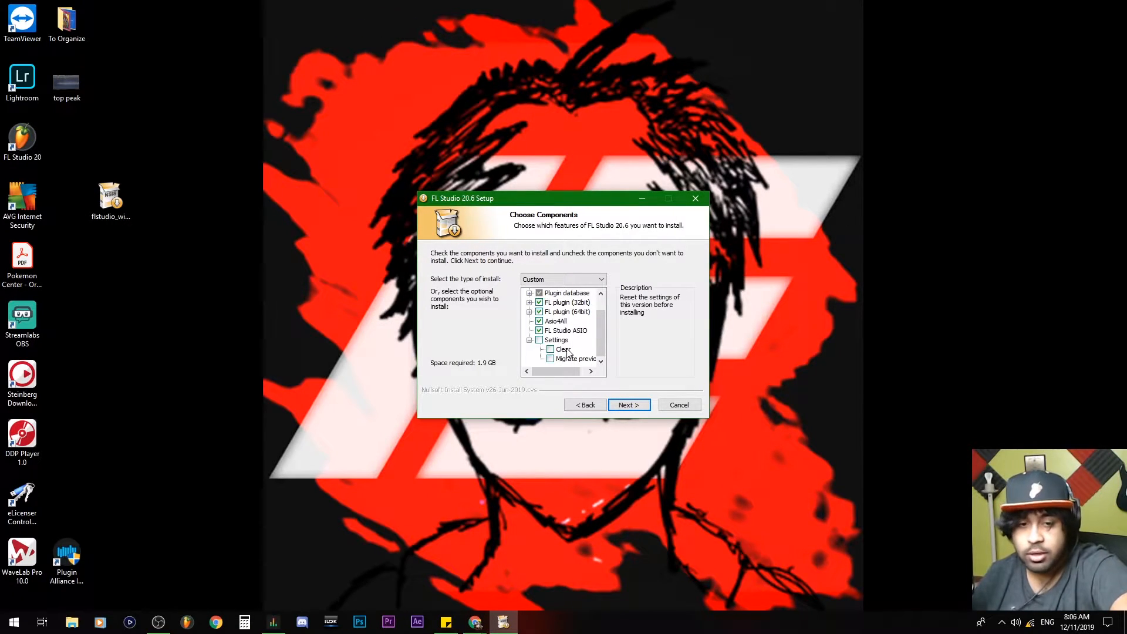
{"action": "left_click", "coordinate": [631, 411]}
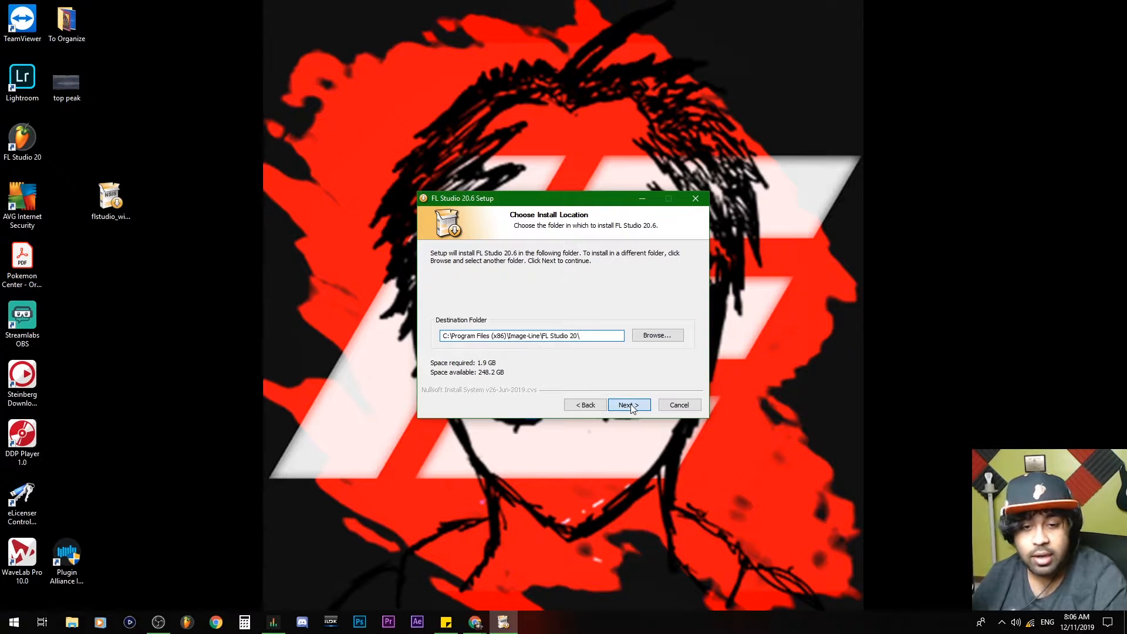
{"action": "left_click", "coordinate": [631, 406]}
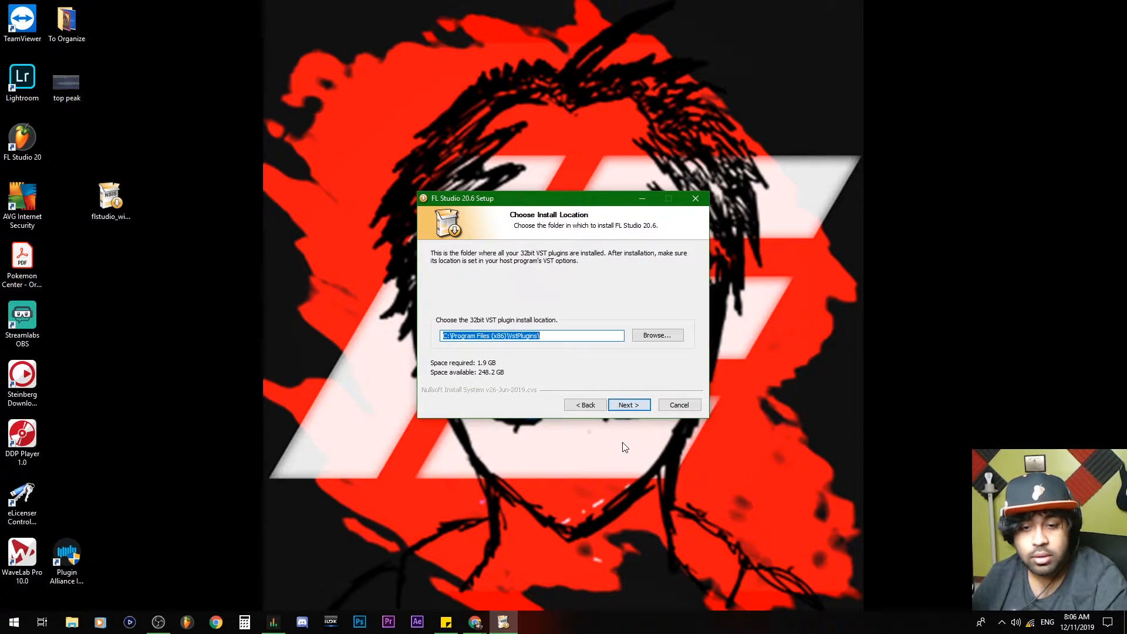
{"action": "left_click", "coordinate": [637, 407]}
{"action": "left_click", "coordinate": [639, 407]}
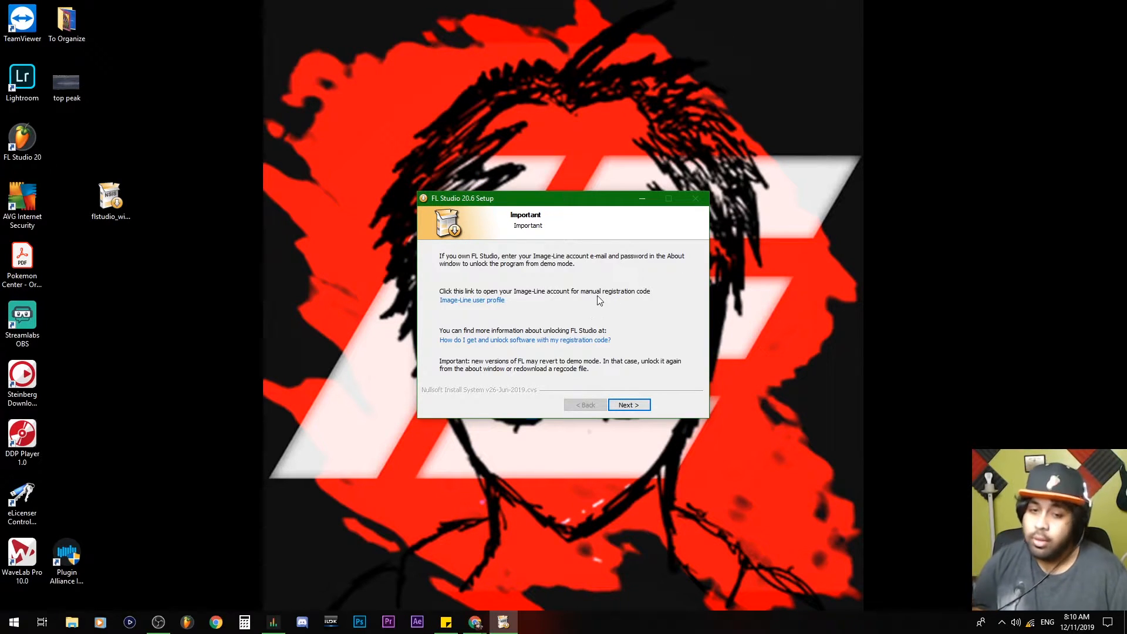
Proceed through the registration and FL Studio Mobile pages and finish the setup wizard.
{"action": "left_click", "coordinate": [629, 405]}
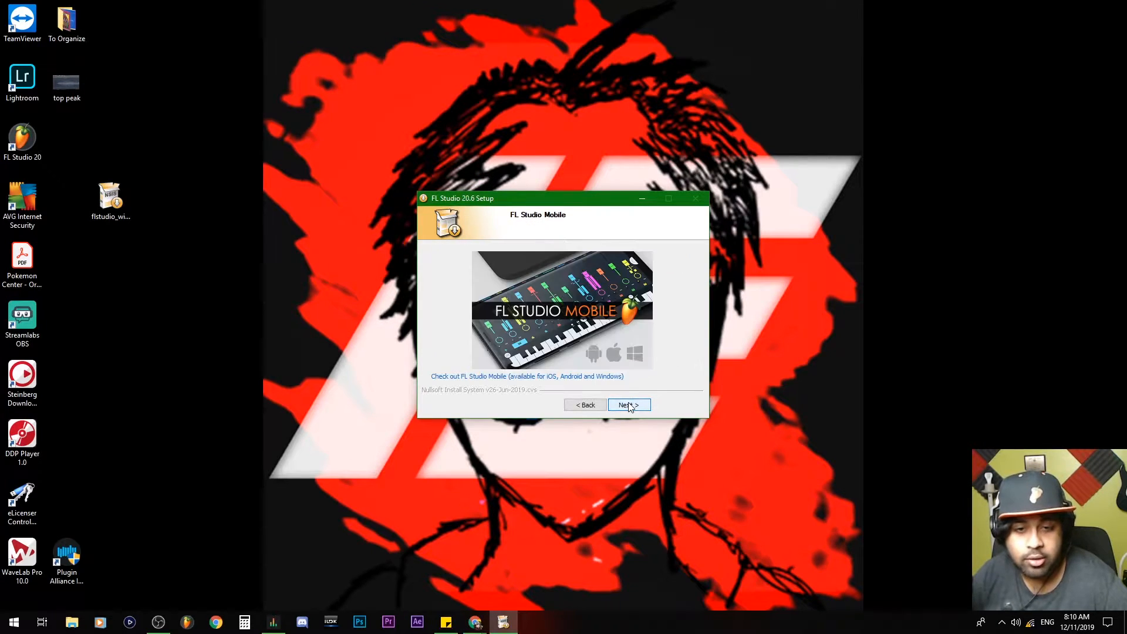
{"action": "left_click", "coordinate": [629, 405]}
{"action": "left_click", "coordinate": [630, 405]}
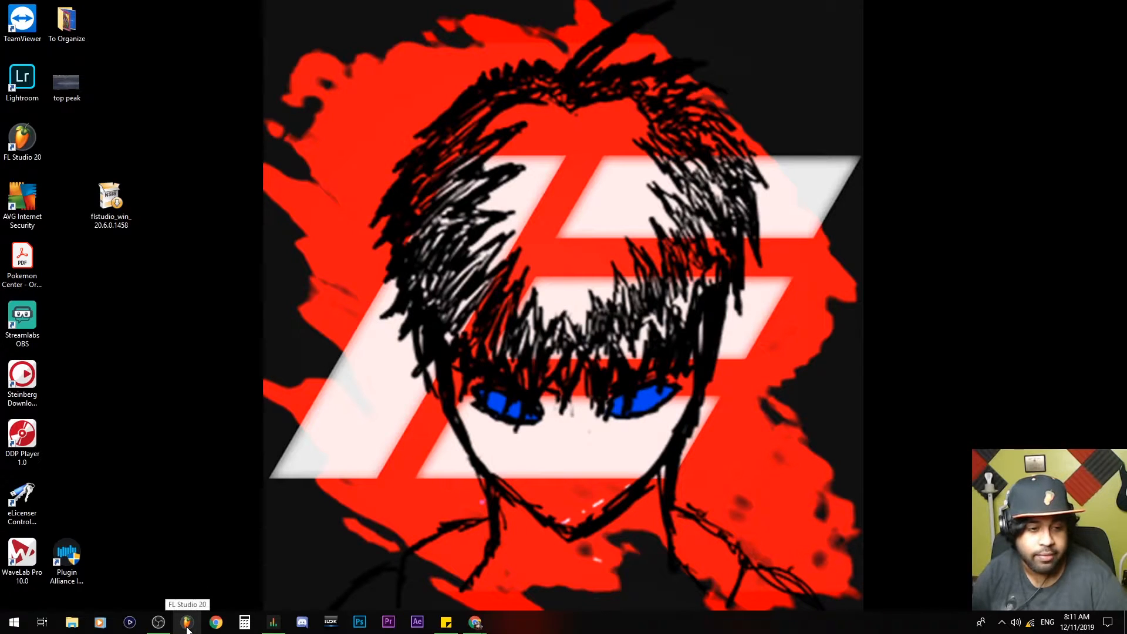
Look up FL Studio 20 in the system search, check its taskbar pinning option, and launch the program.
{"action": "key", "text": "super"}
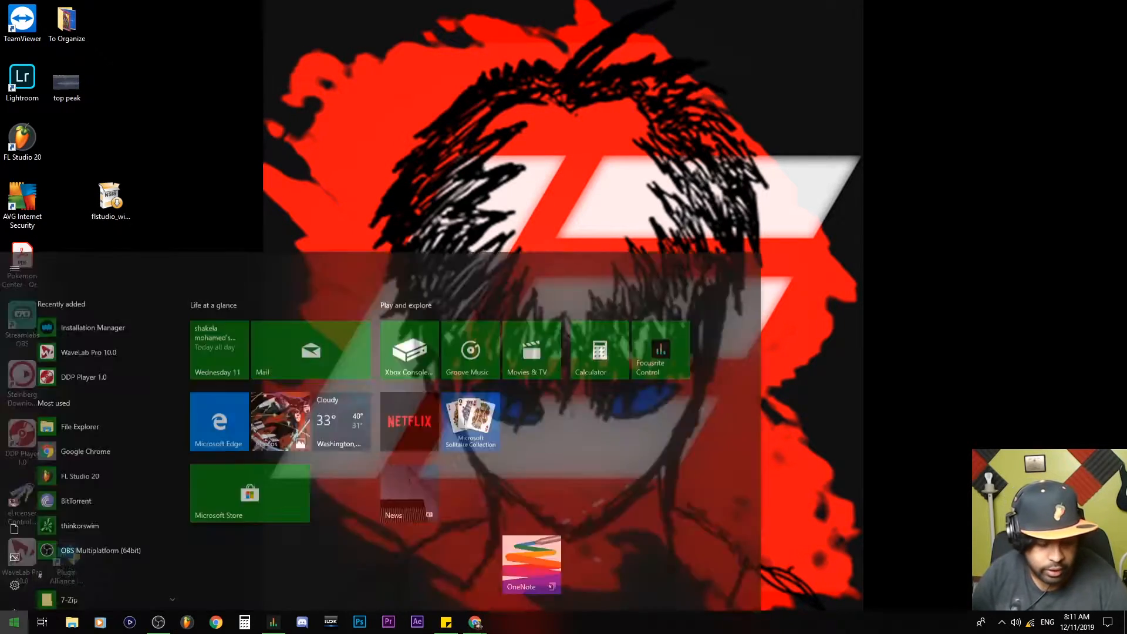
{"action": "type", "text": "fl stu"}
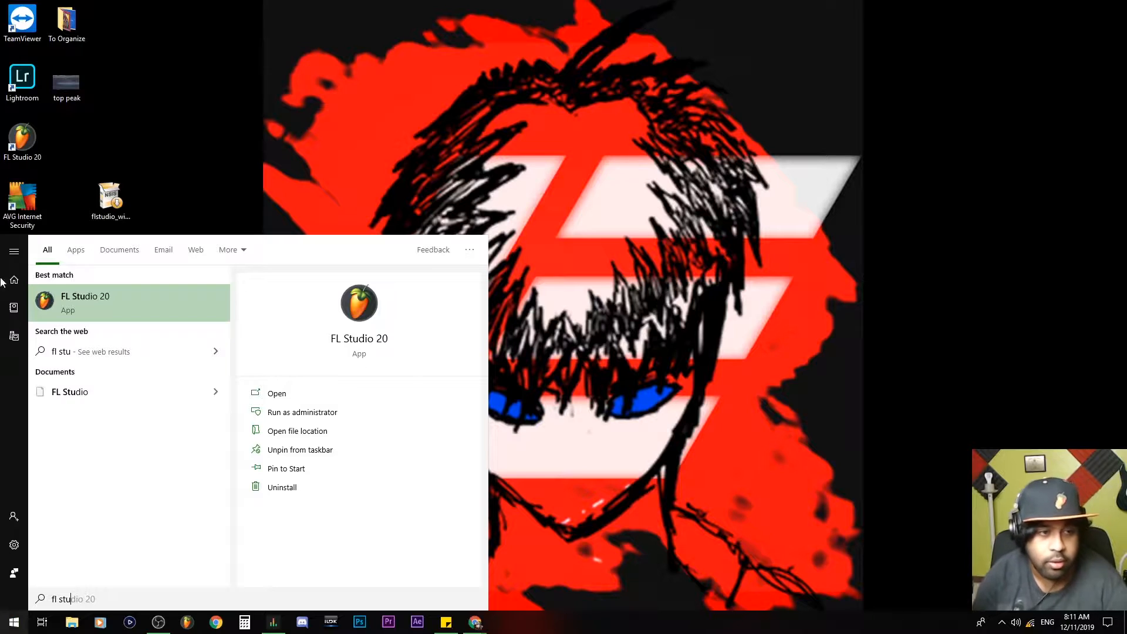
{"action": "right_click", "coordinate": [110, 310]}
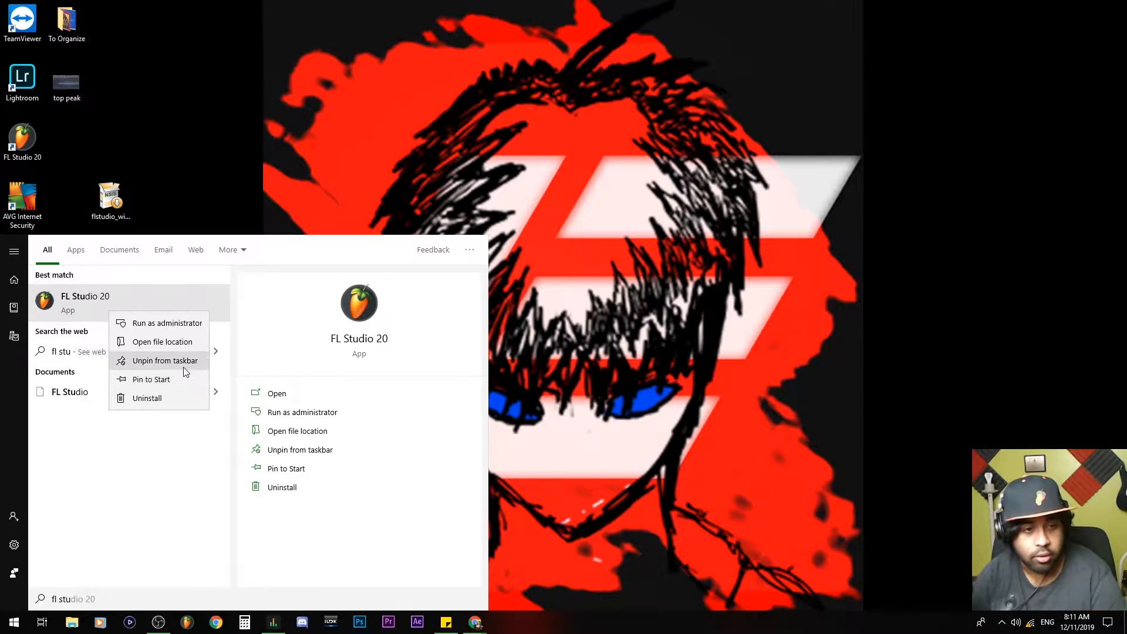
{"action": "left_click", "coordinate": [788, 411]}
{"action": "left_click", "coordinate": [184, 624]}
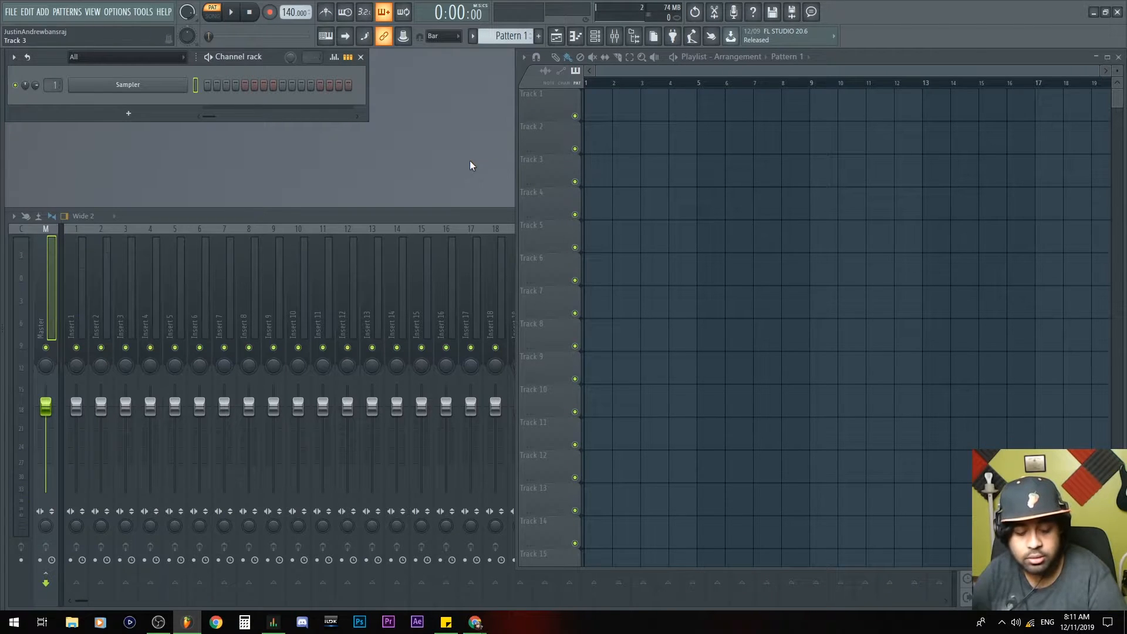
Close the mixer and playlist windows, and open and dismiss the project info settings.
{"action": "key", "text": "F12"}
{"action": "key", "text": "F11"}
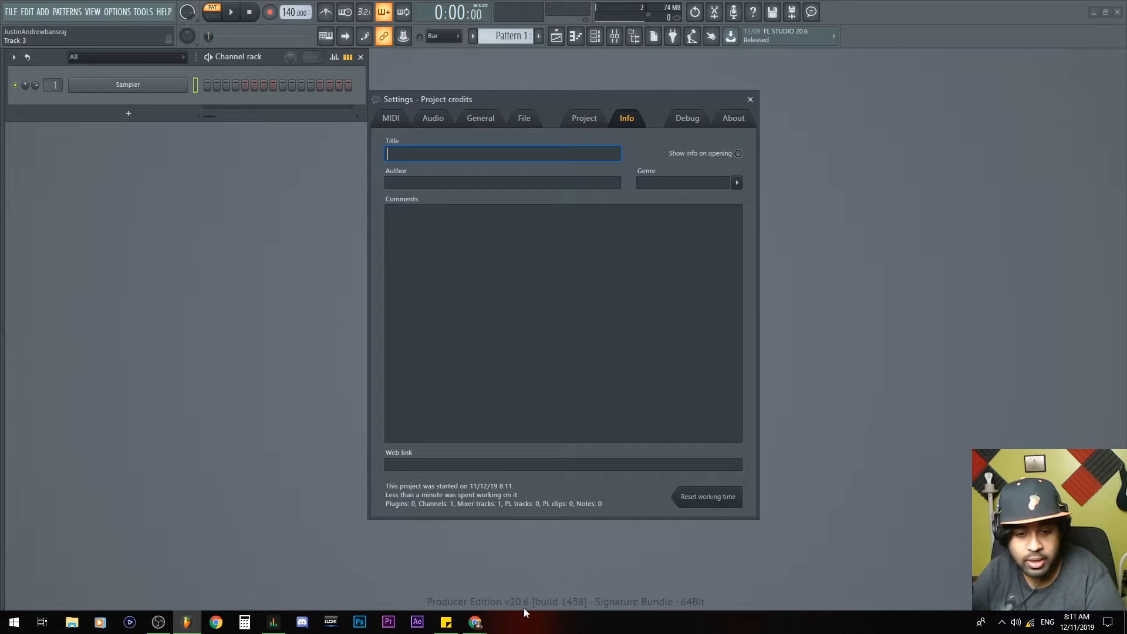
{"action": "left_click", "coordinate": [758, 108]}
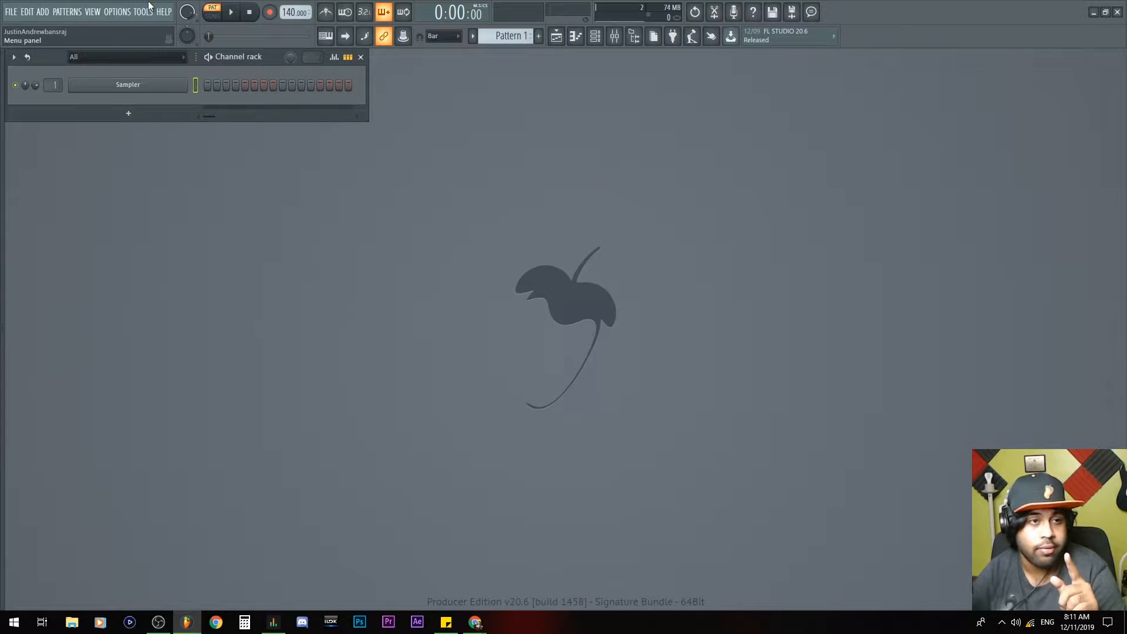
Open the About FL Studio page, review the options for unlocking with account credentials or a file, and close it.
{"action": "left_click", "coordinate": [164, 11]}
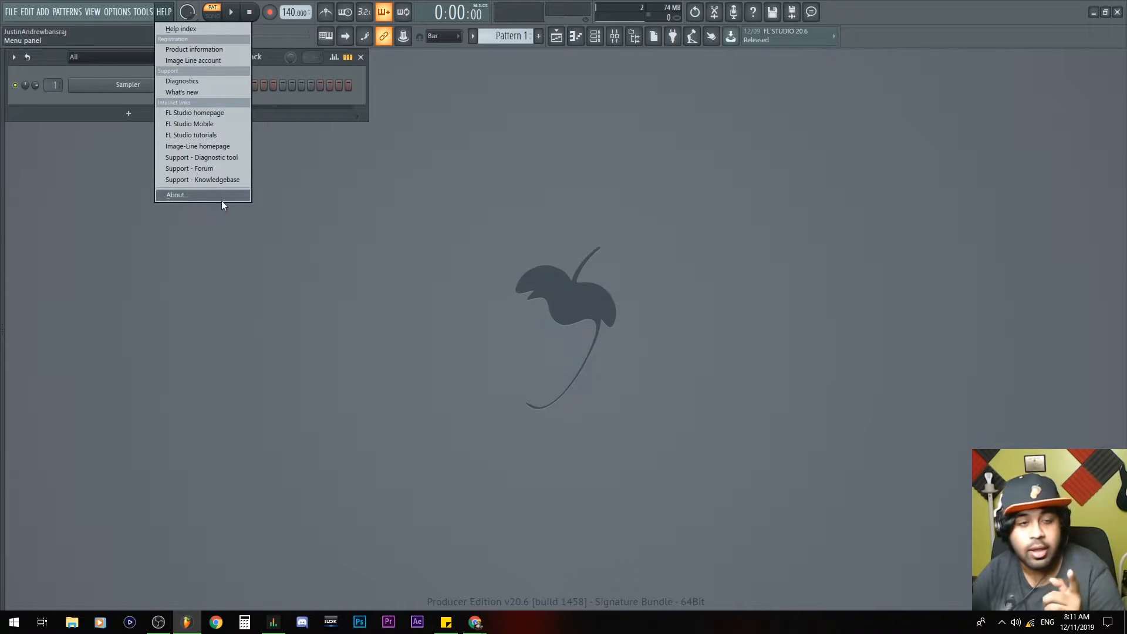
{"action": "left_click", "coordinate": [215, 195]}
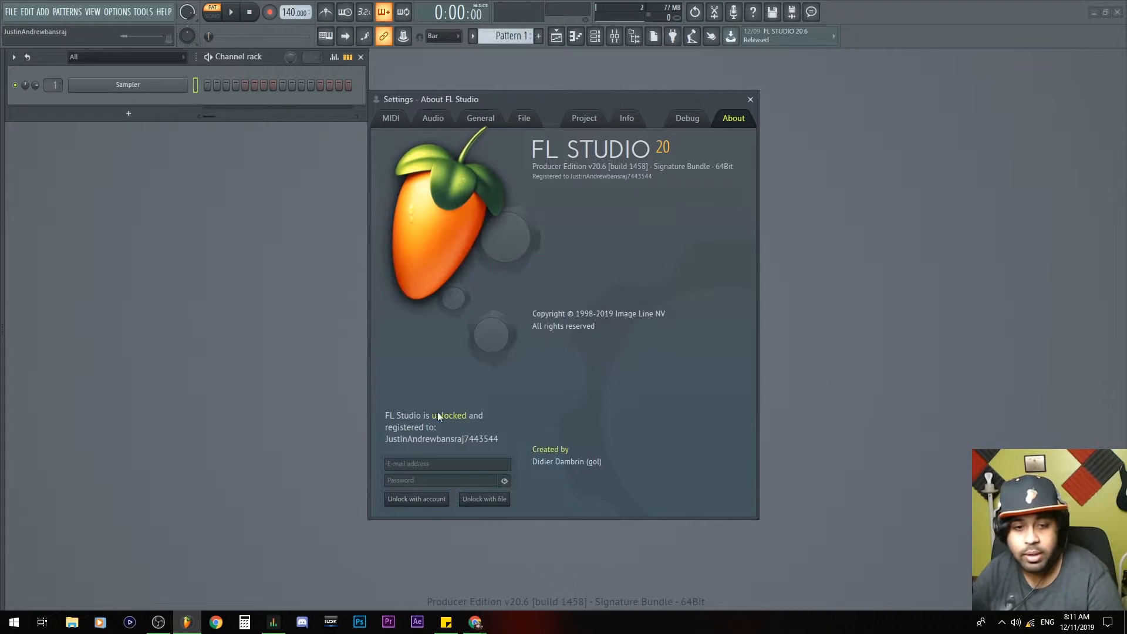
{"action": "left_click_drag", "start_coordinate": [541, 98], "coordinate": [606, 83]}
{"action": "left_click", "coordinate": [502, 443]}
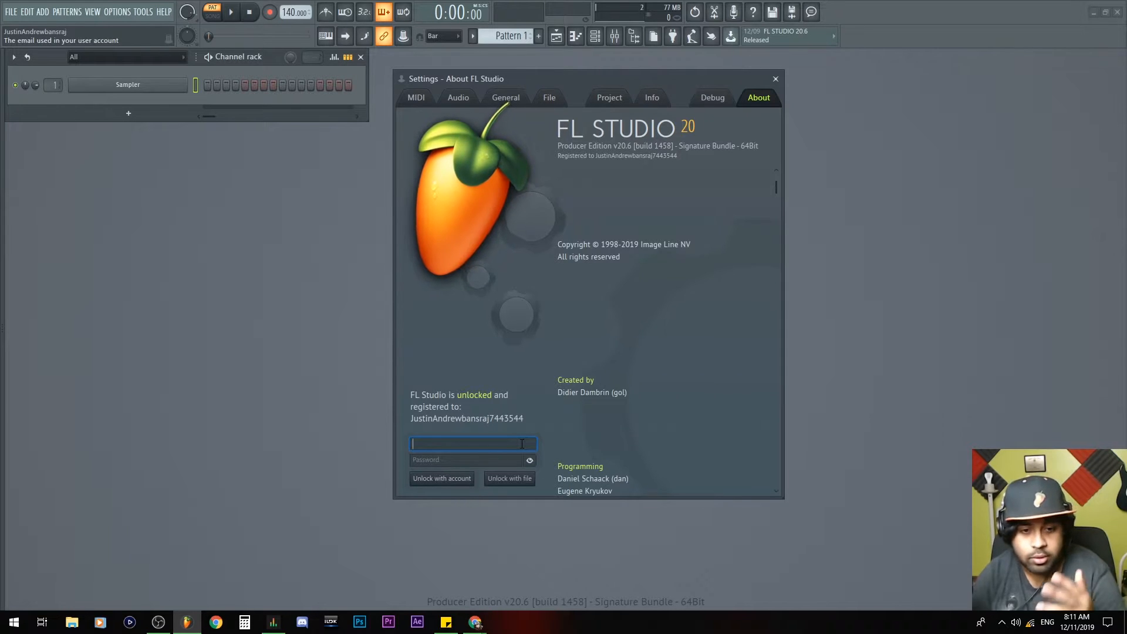
{"action": "left_click", "coordinate": [510, 459]}
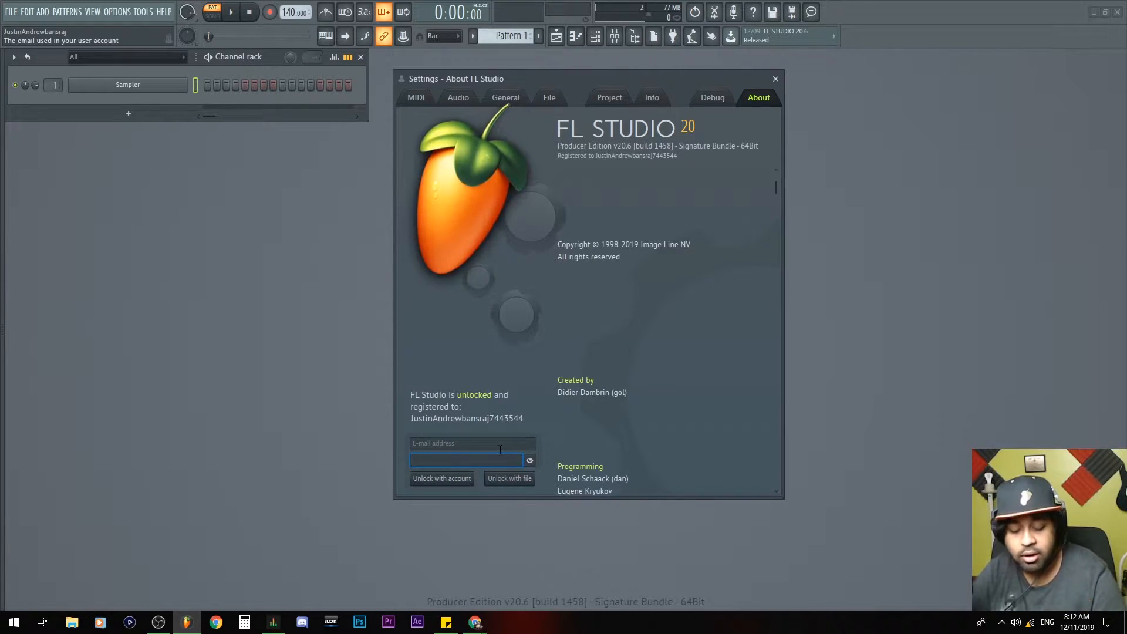
{"action": "left_click", "coordinate": [515, 480]}
{"action": "left_click", "coordinate": [974, 439]}
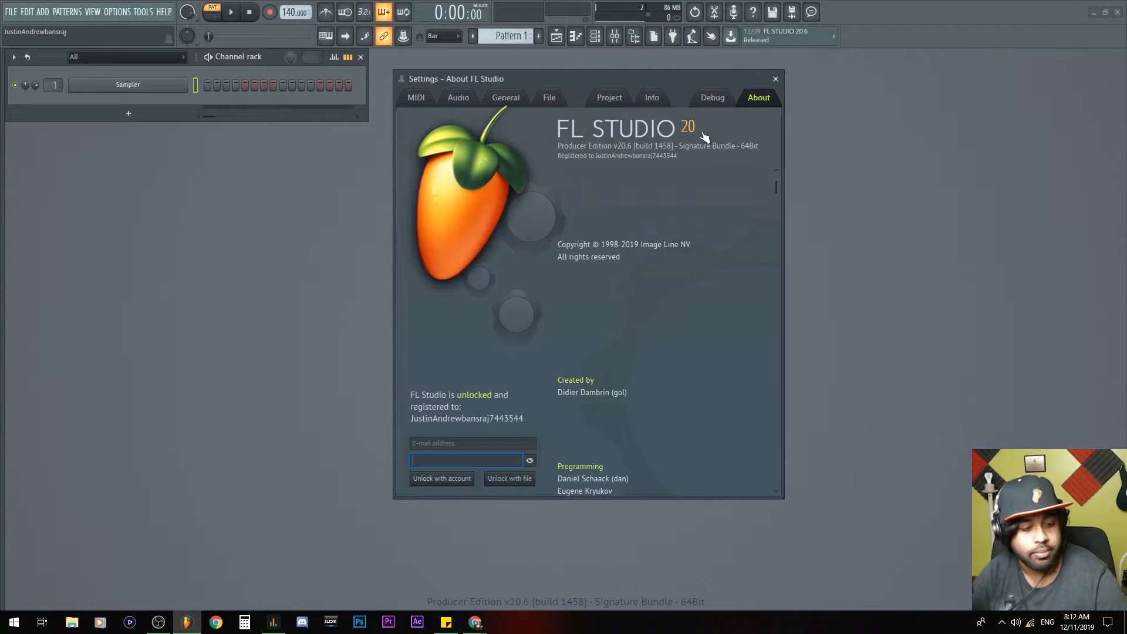
{"action": "left_click", "coordinate": [775, 79]}
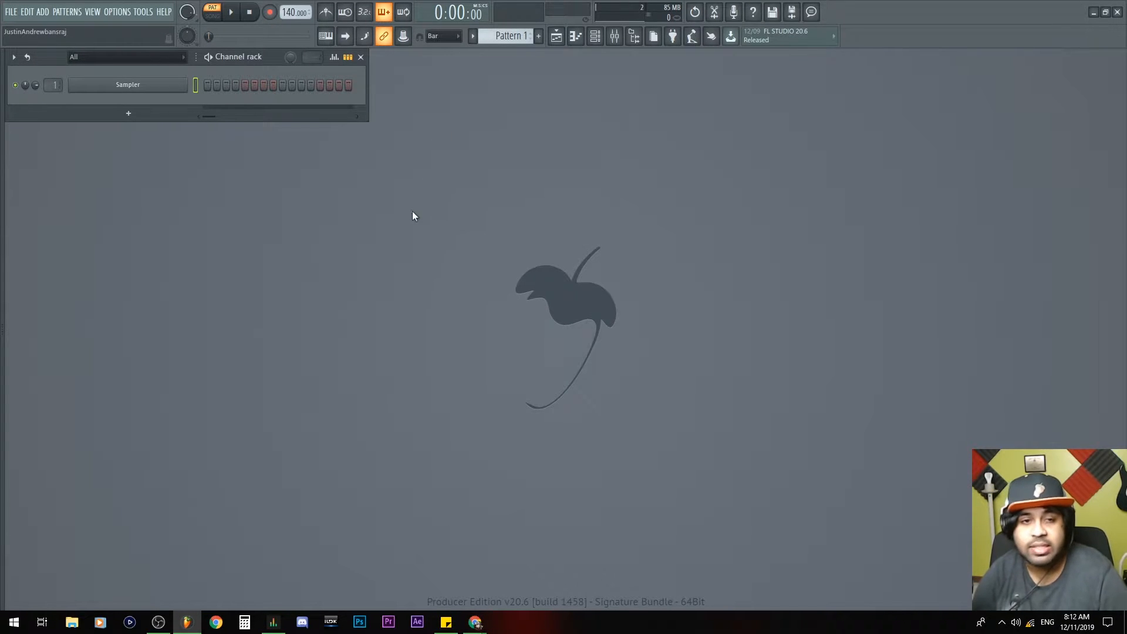
Open the audio settings, review the available devices, and keep Focusrite USB ASIO as the input/output device.
{"action": "key", "text": "F10"}
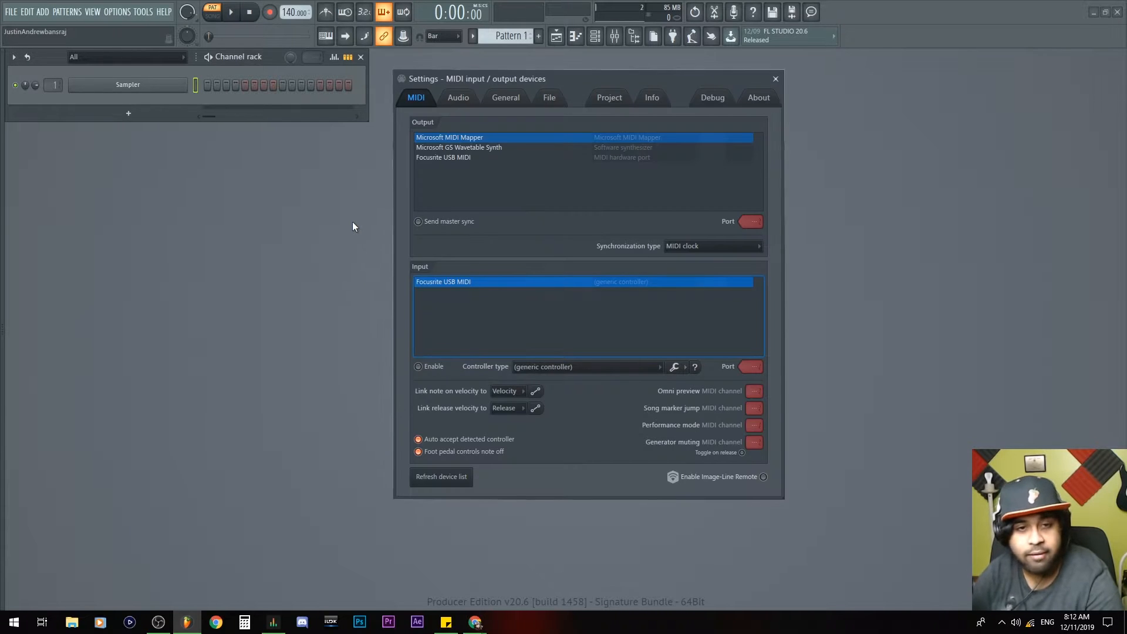
{"action": "left_click_drag", "start_coordinate": [476, 79], "coordinate": [456, 114]}
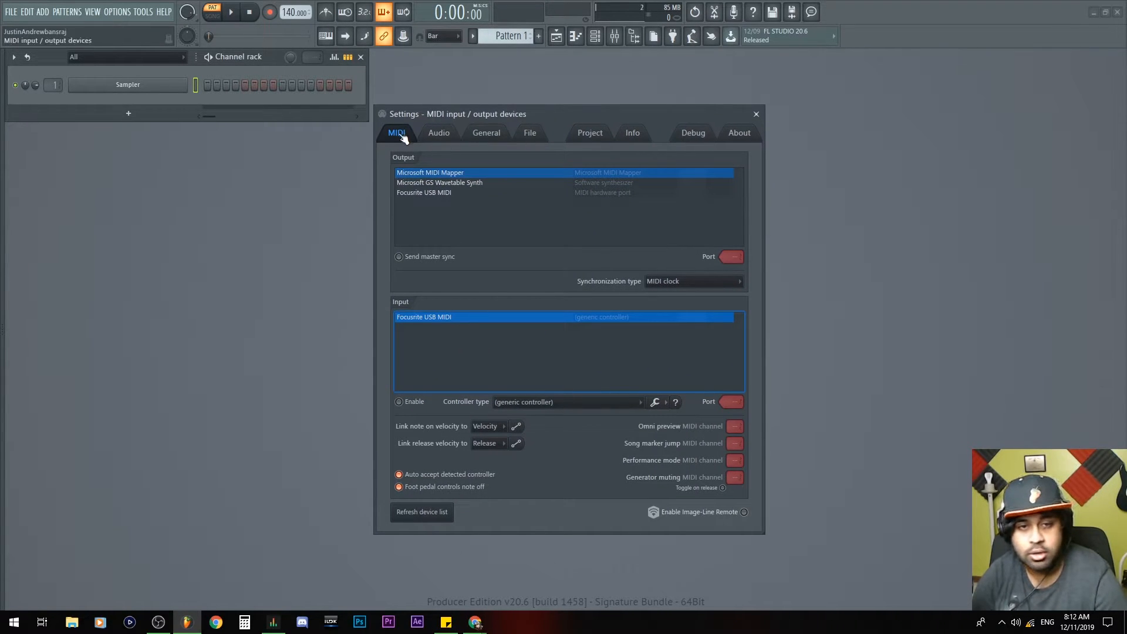
{"action": "left_click", "coordinate": [437, 133]}
{"action": "left_click", "coordinate": [446, 175]}
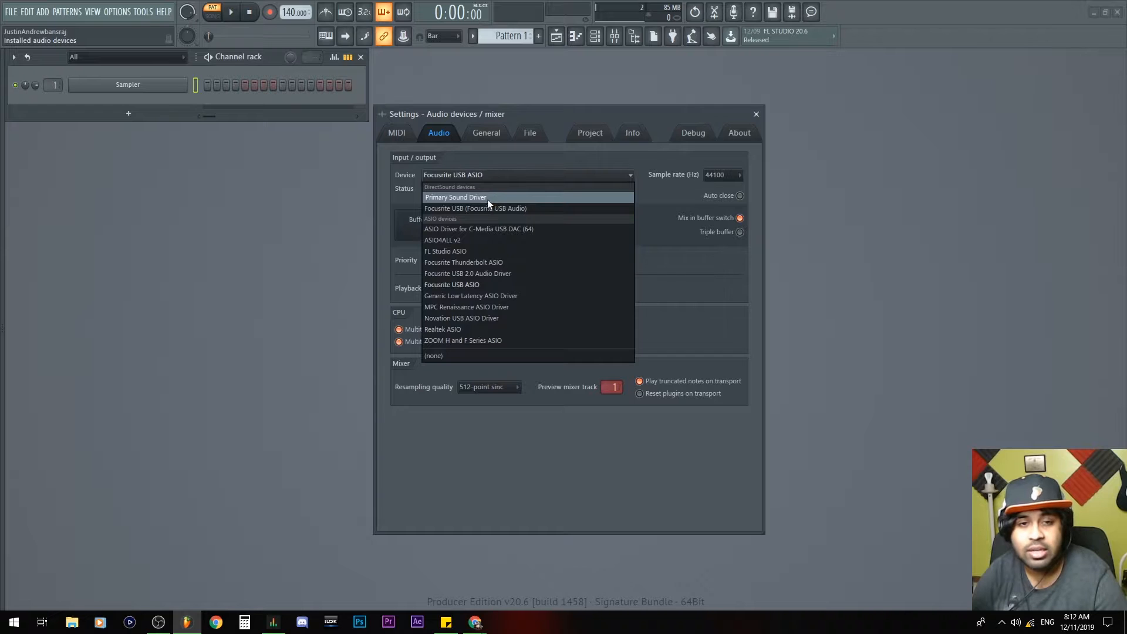
{"action": "left_click", "coordinate": [402, 171]}
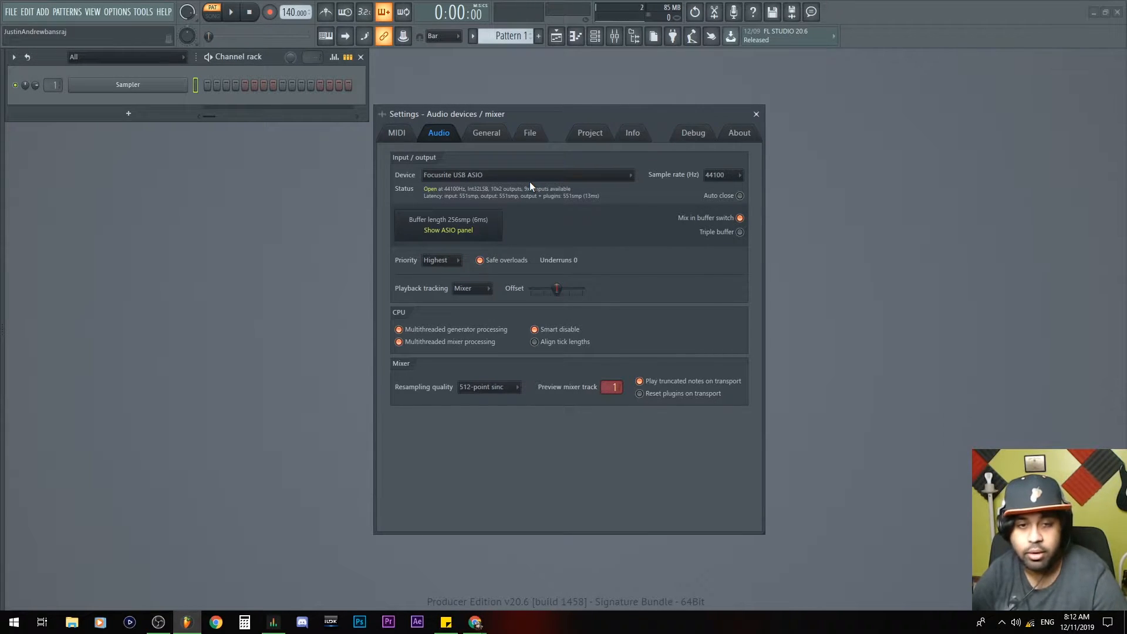
{"action": "left_click", "coordinate": [555, 175]}
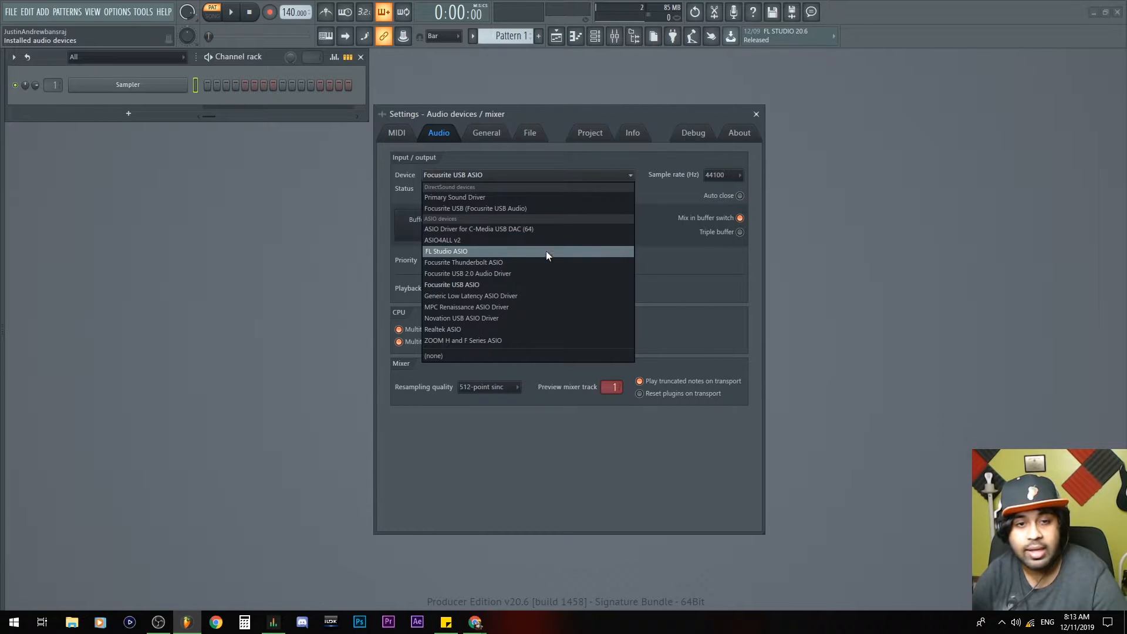
{"action": "left_click", "coordinate": [460, 284]}
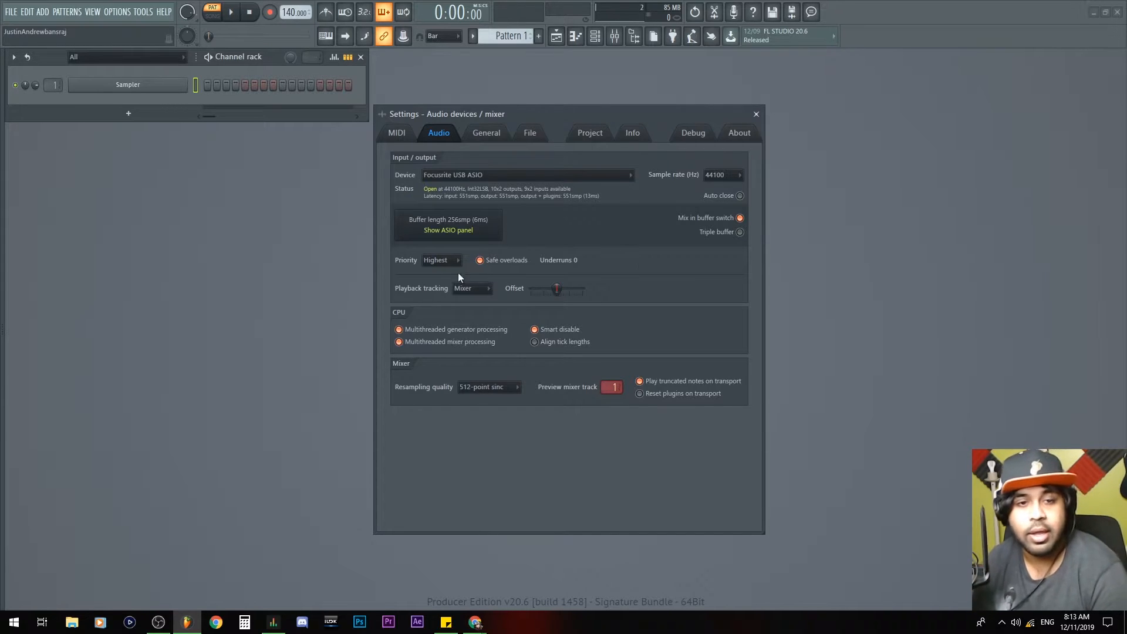
{"action": "left_click", "coordinate": [576, 175]}
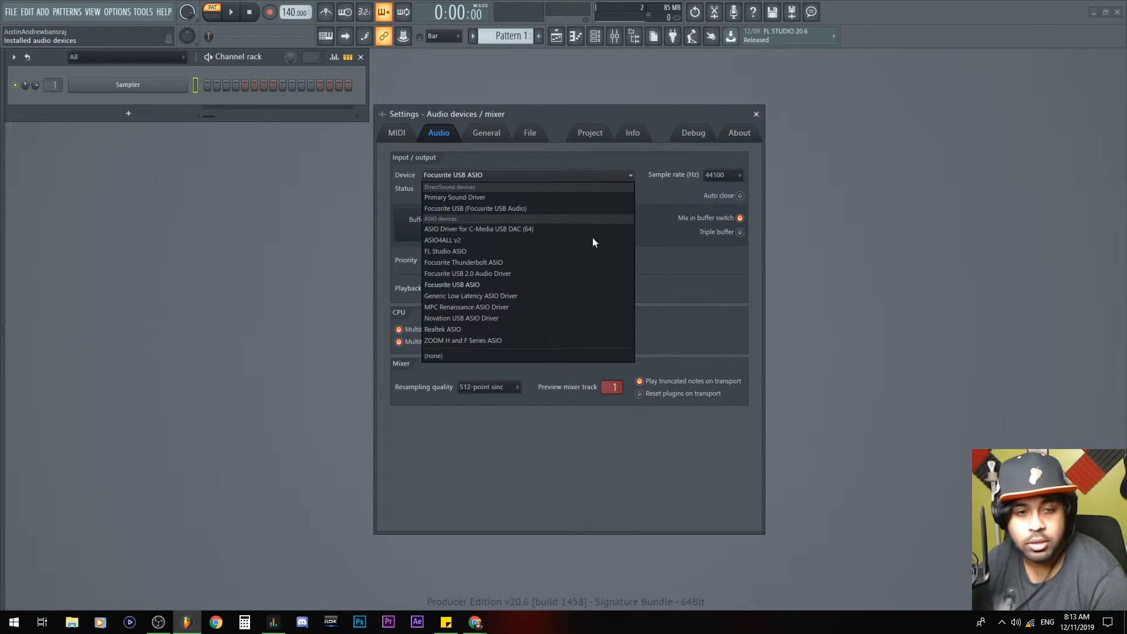
{"action": "left_click", "coordinate": [694, 287]}
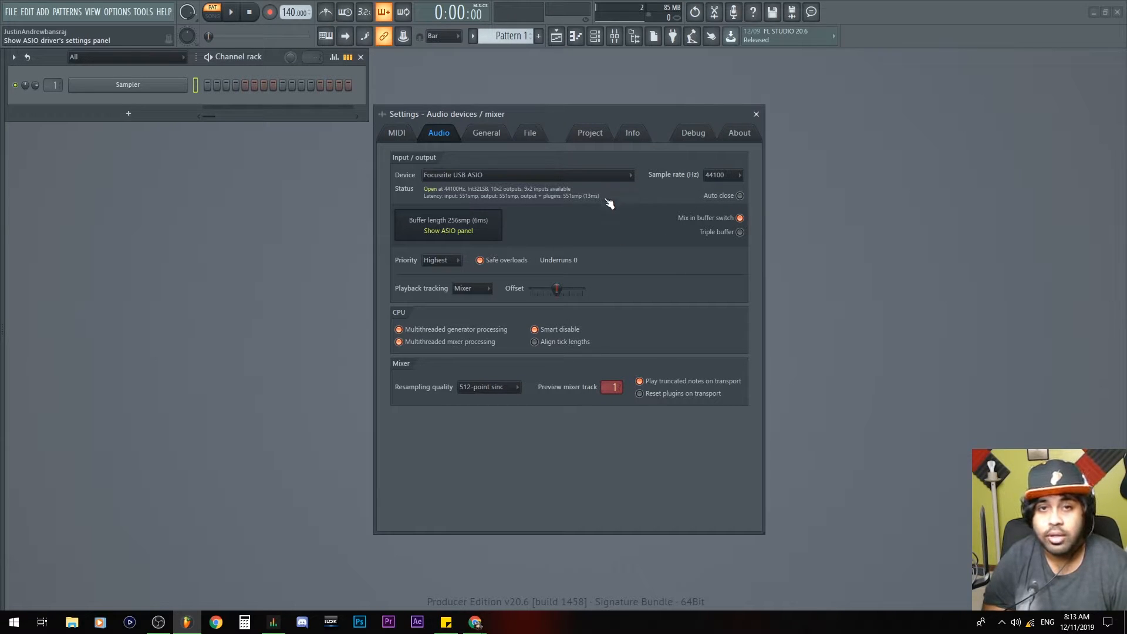
Open the ASIO control panel and examine the available buffer sizes and sample rates.
{"action": "left_click", "coordinate": [448, 230]}
{"action": "left_click_drag", "start_coordinate": [544, 263], "coordinate": [613, 206]}
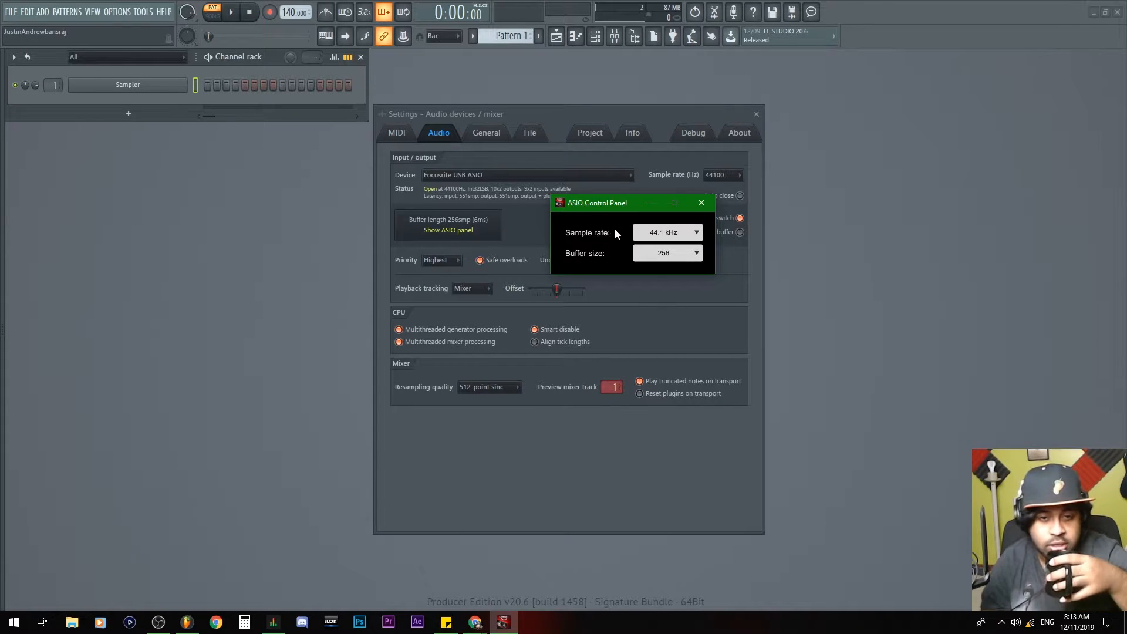
{"action": "left_click", "coordinate": [675, 253]}
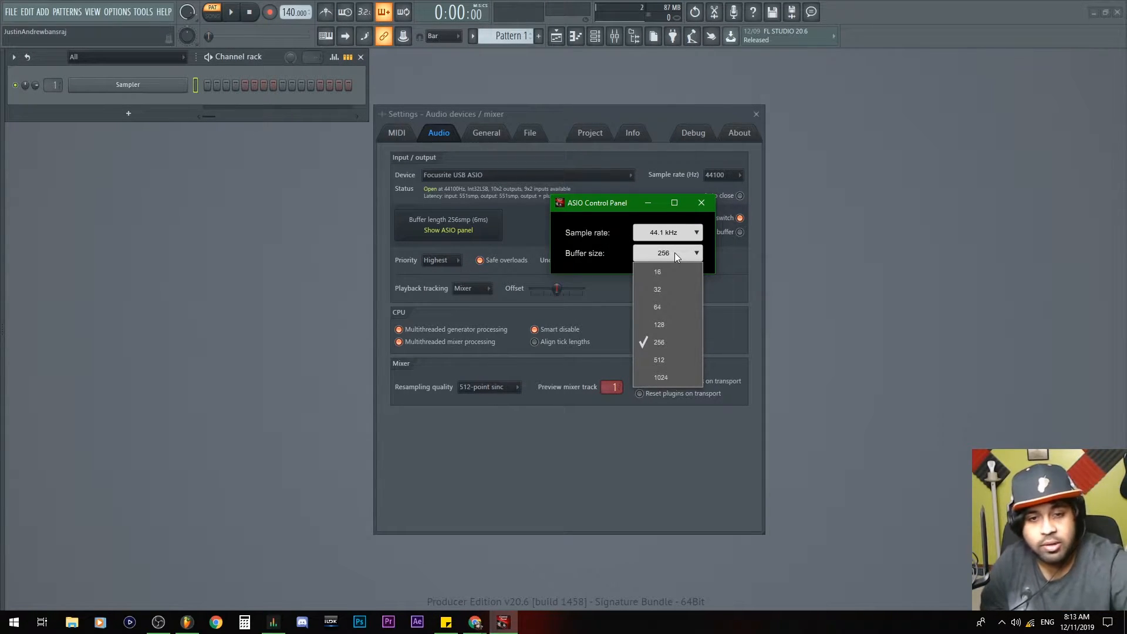
{"action": "left_click", "coordinate": [675, 253]}
{"action": "left_click", "coordinate": [679, 235]}
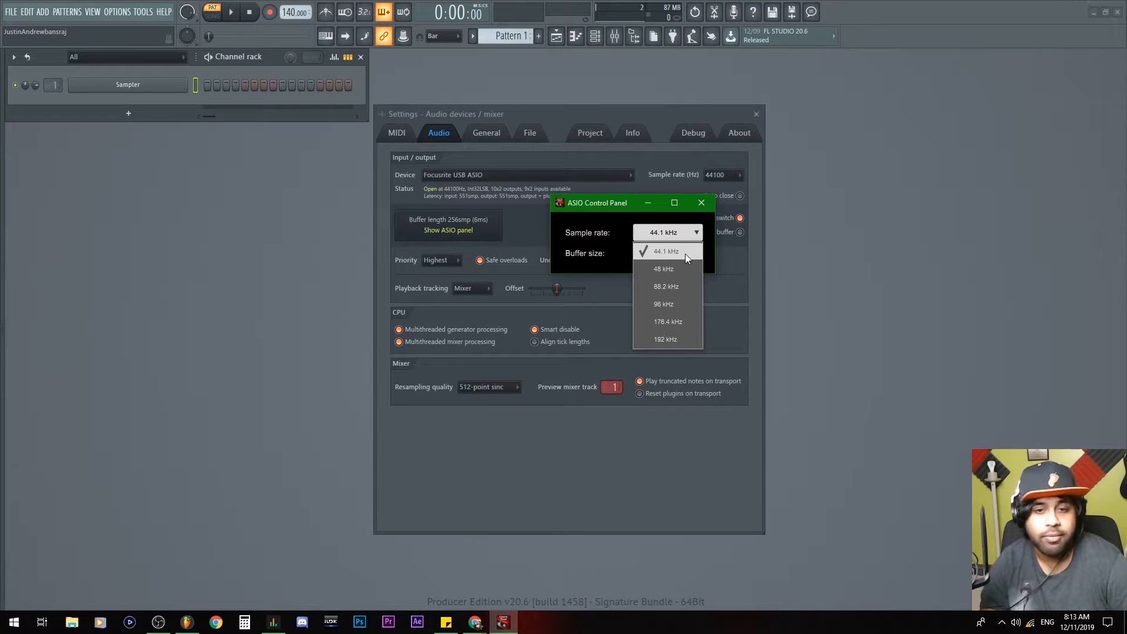
{"action": "left_click", "coordinate": [598, 231]}
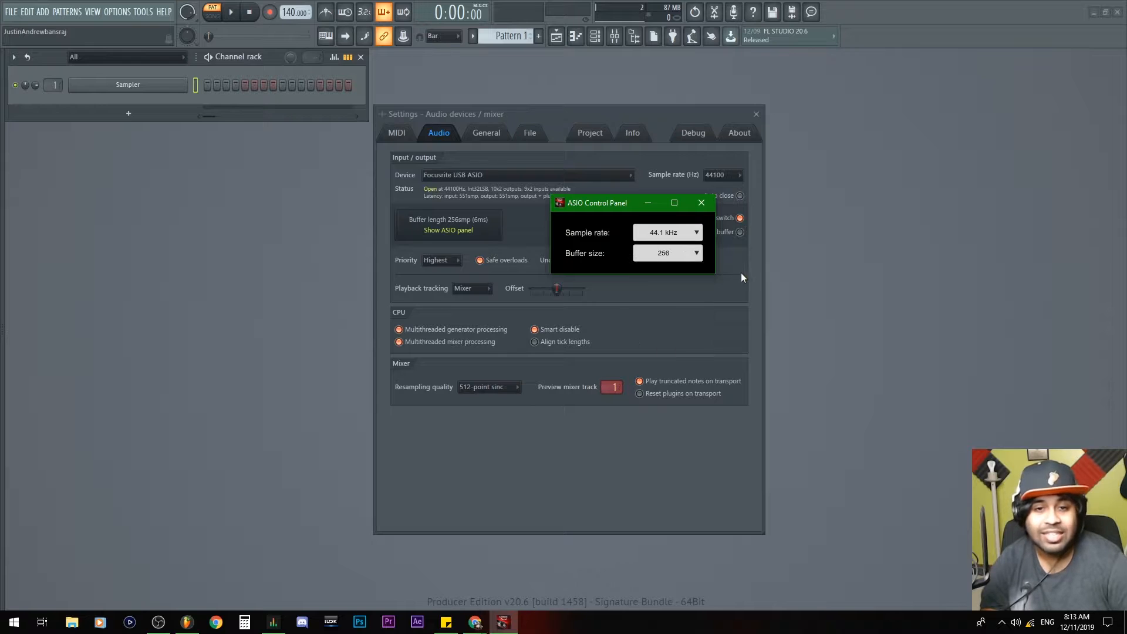
Review the available sample rates in the ASIO control panel, keep 44.1 kHz, and close it.
{"action": "left_click", "coordinate": [698, 233]}
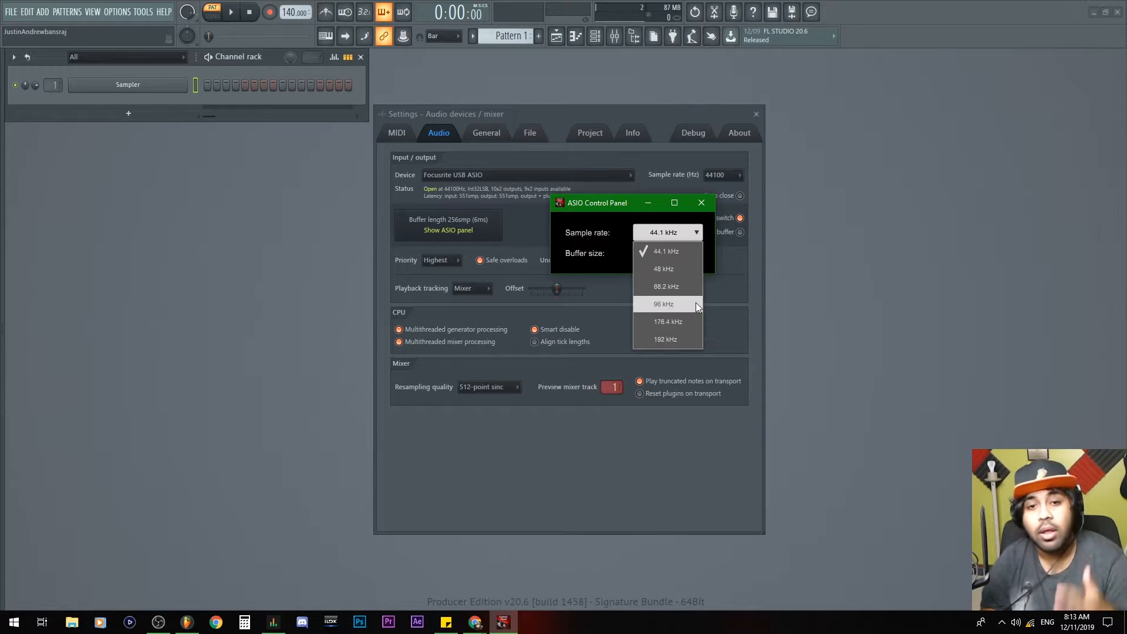
{"action": "left_click", "coordinate": [595, 230]}
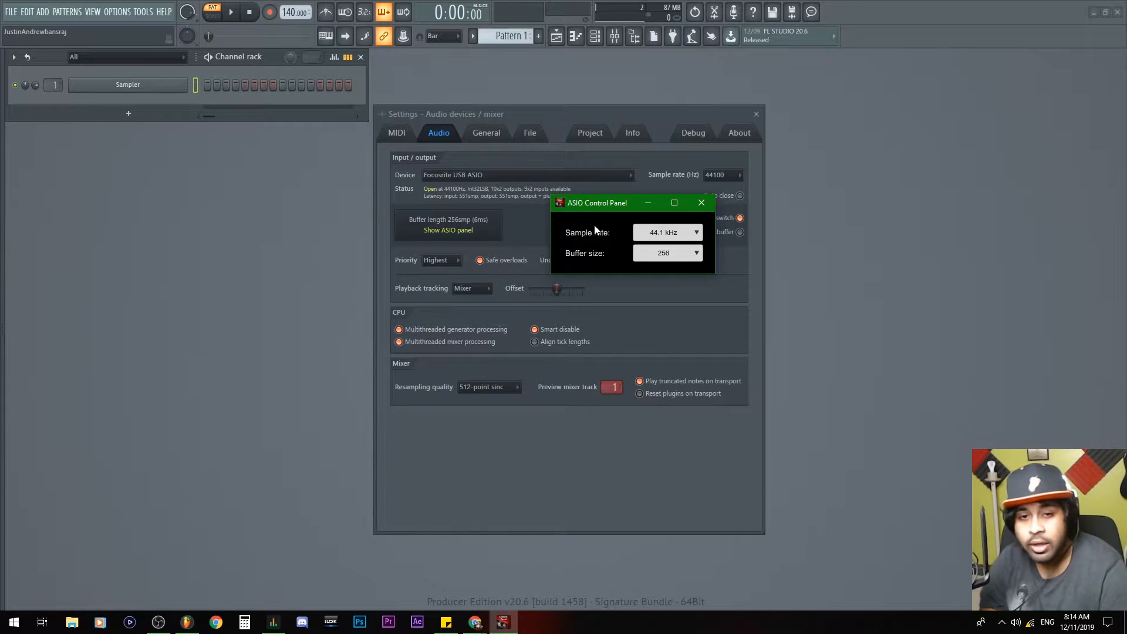
{"action": "left_click", "coordinate": [671, 233]}
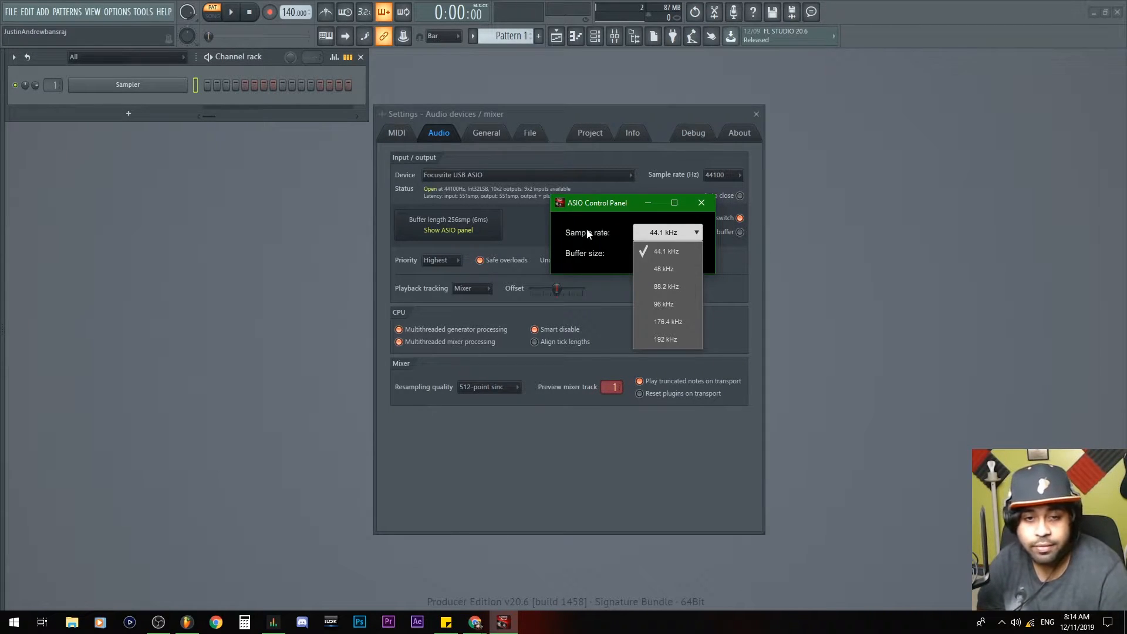
{"action": "left_click", "coordinate": [594, 231]}
{"action": "left_click", "coordinate": [658, 234]}
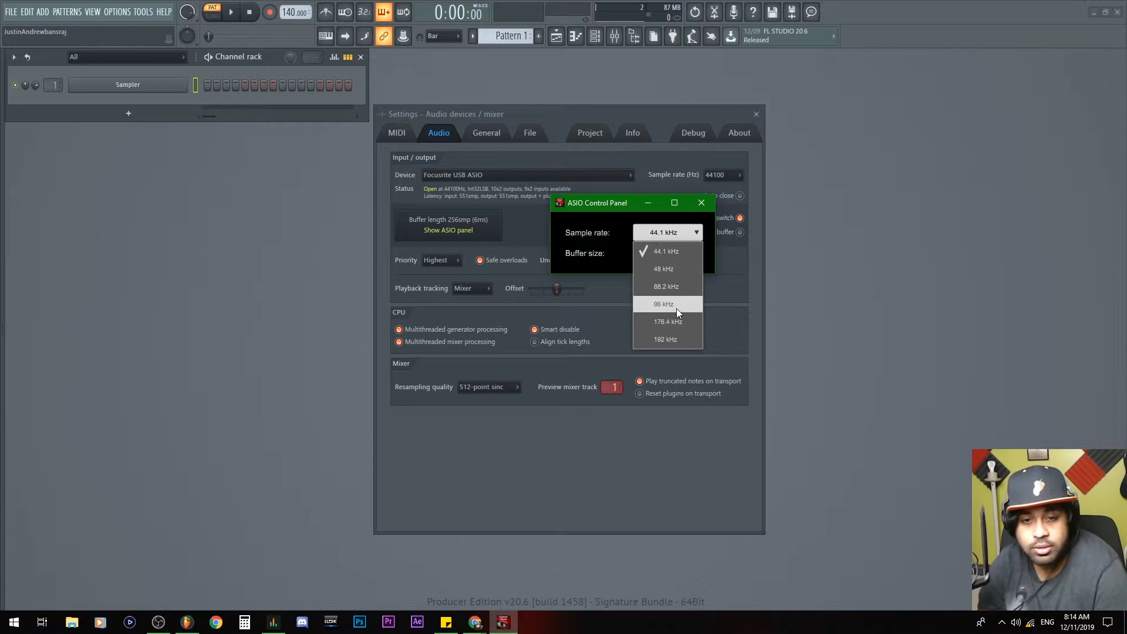
{"action": "left_click", "coordinate": [581, 226]}
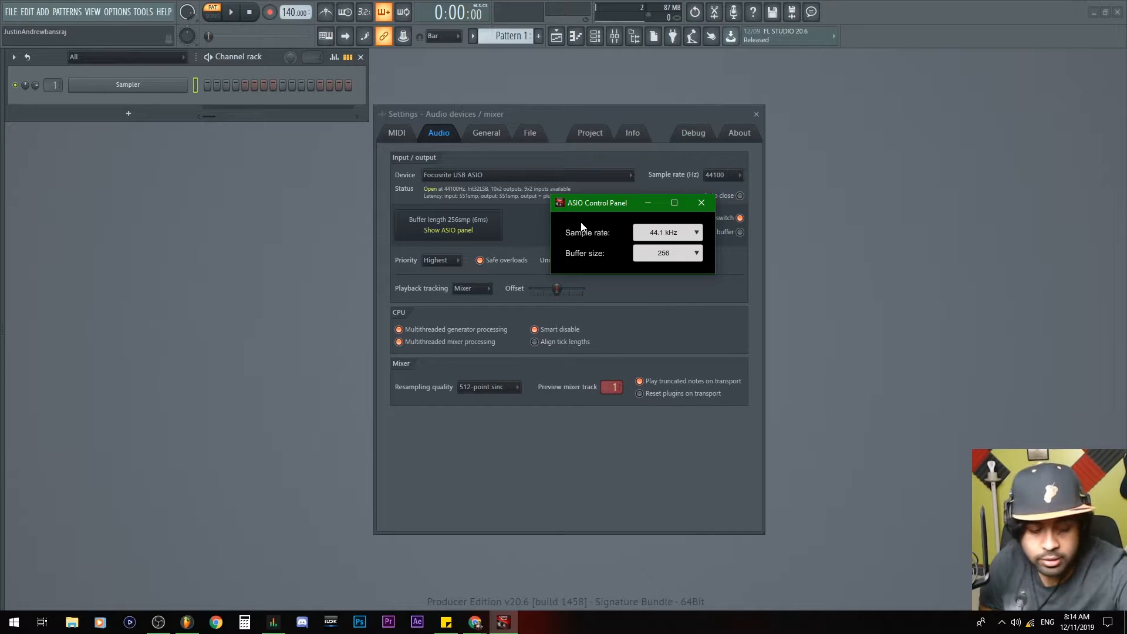
{"action": "left_click", "coordinate": [702, 202]}
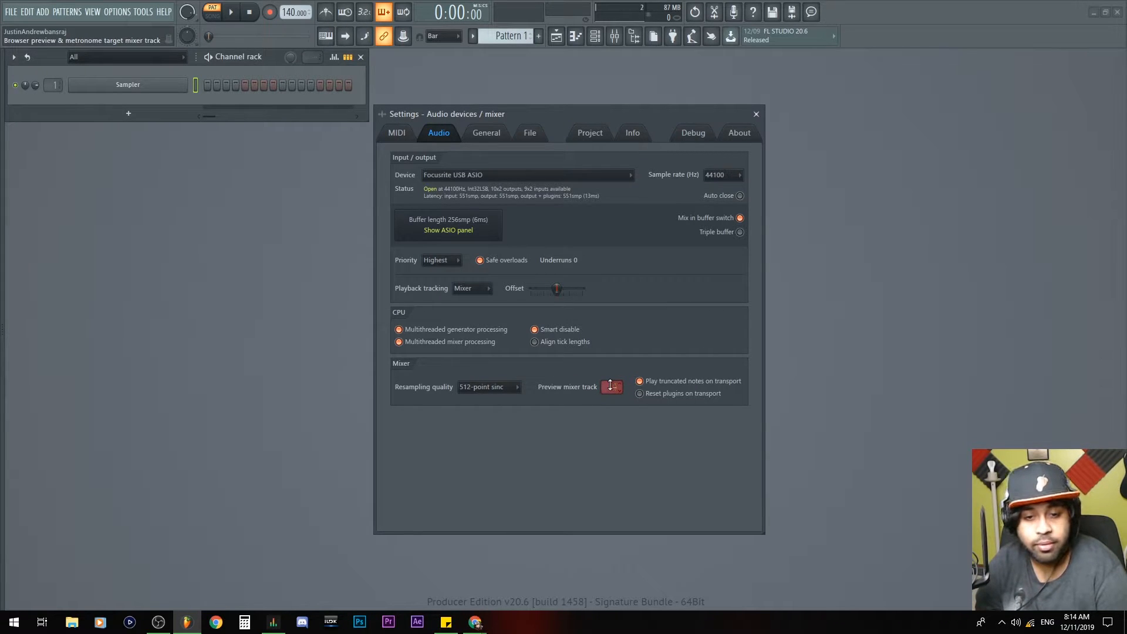
Show the mixer with Insert 1 selected, and audition the 909 CH 1 sample from the Packs (New) drum hats in the browser.
{"action": "key", "text": "F9"}
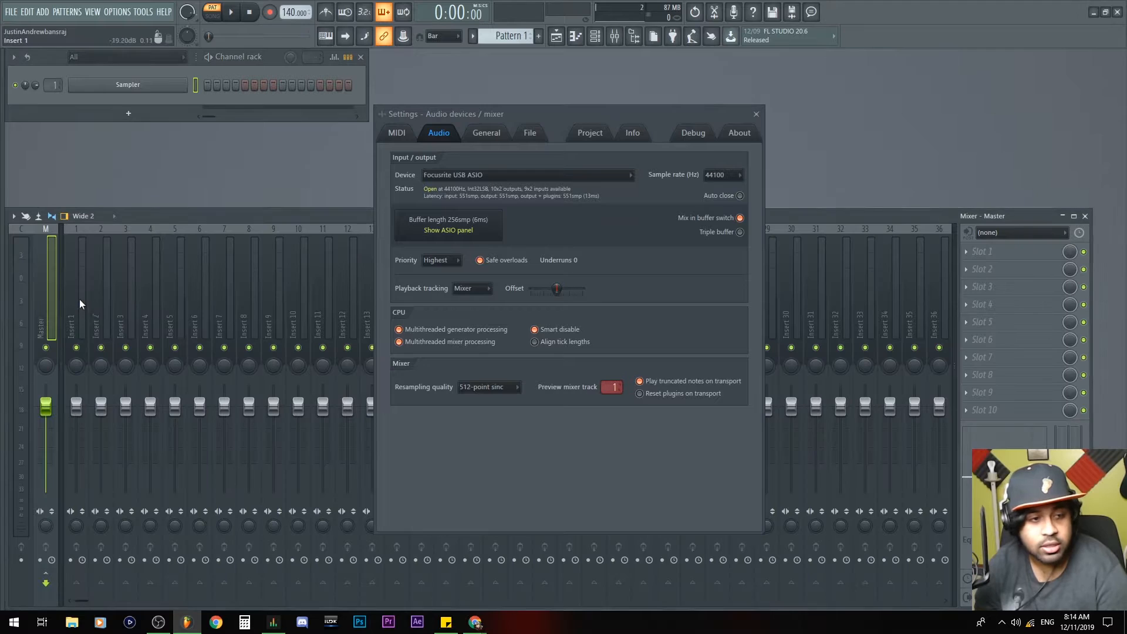
{"action": "left_click", "coordinate": [78, 297]}
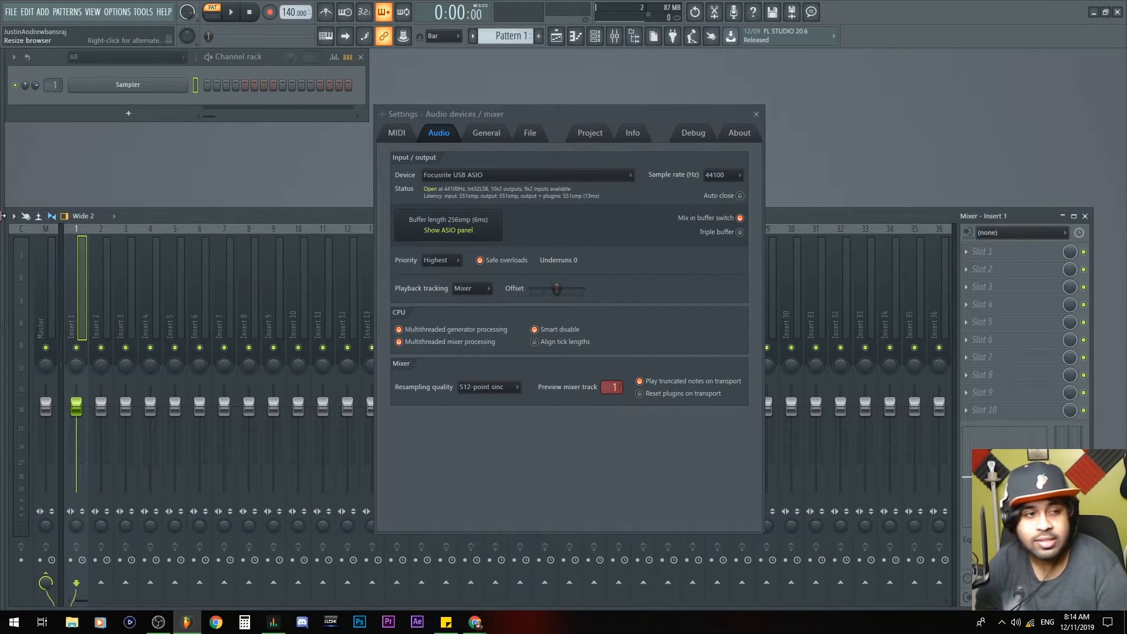
{"action": "left_click", "coordinate": [3, 97]}
{"action": "left_click", "coordinate": [33, 70]}
{"action": "left_click", "coordinate": [67, 331]}
{"action": "left_click", "coordinate": [64, 346]}
{"action": "left_click", "coordinate": [77, 373]}
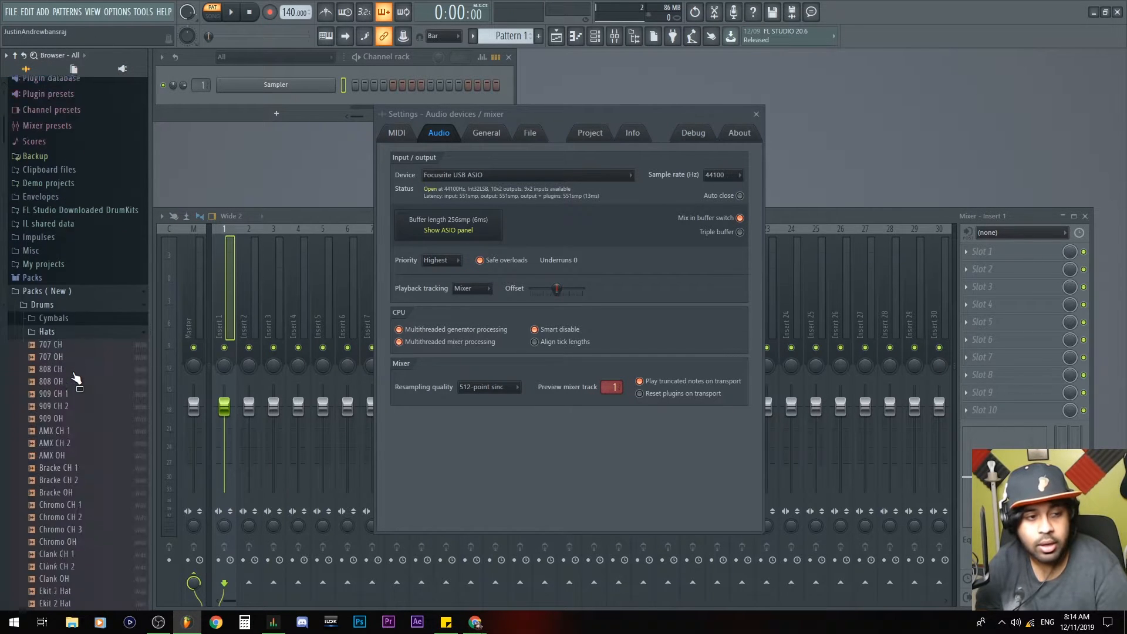
{"action": "left_click", "coordinate": [77, 382]}
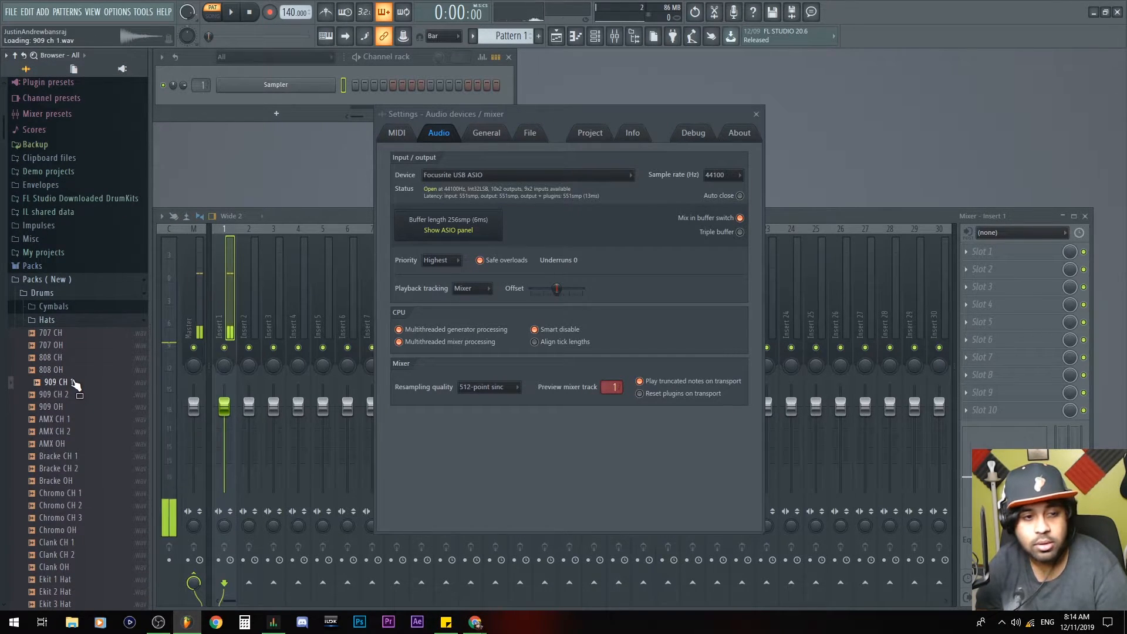
Change the preview mixer track while auditioning hat samples such as AMX CH 1, and return it to track 1.
{"action": "left_click_drag", "start_coordinate": [611, 388], "coordinate": [612, 397]}
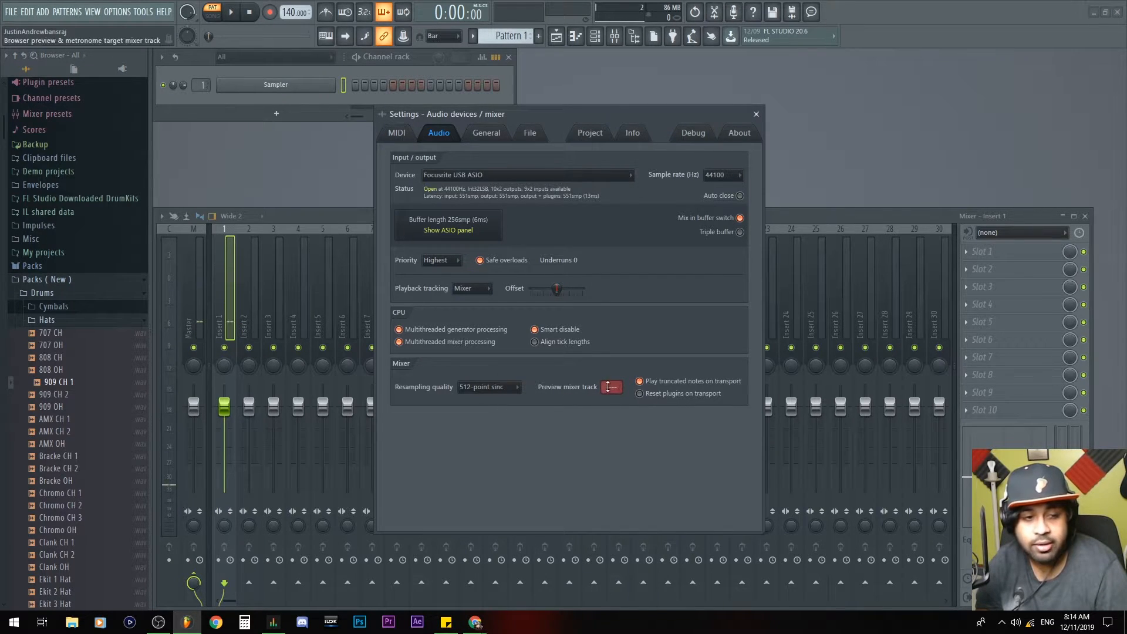
{"action": "left_click_drag", "start_coordinate": [47, 382], "coordinate": [36, 378]}
{"action": "left_click", "coordinate": [62, 394]}
{"action": "left_click_drag", "start_coordinate": [615, 388], "coordinate": [612, 394]}
{"action": "left_click", "coordinate": [69, 372]}
{"action": "left_click", "coordinate": [49, 384]}
{"action": "left_click", "coordinate": [54, 418]}
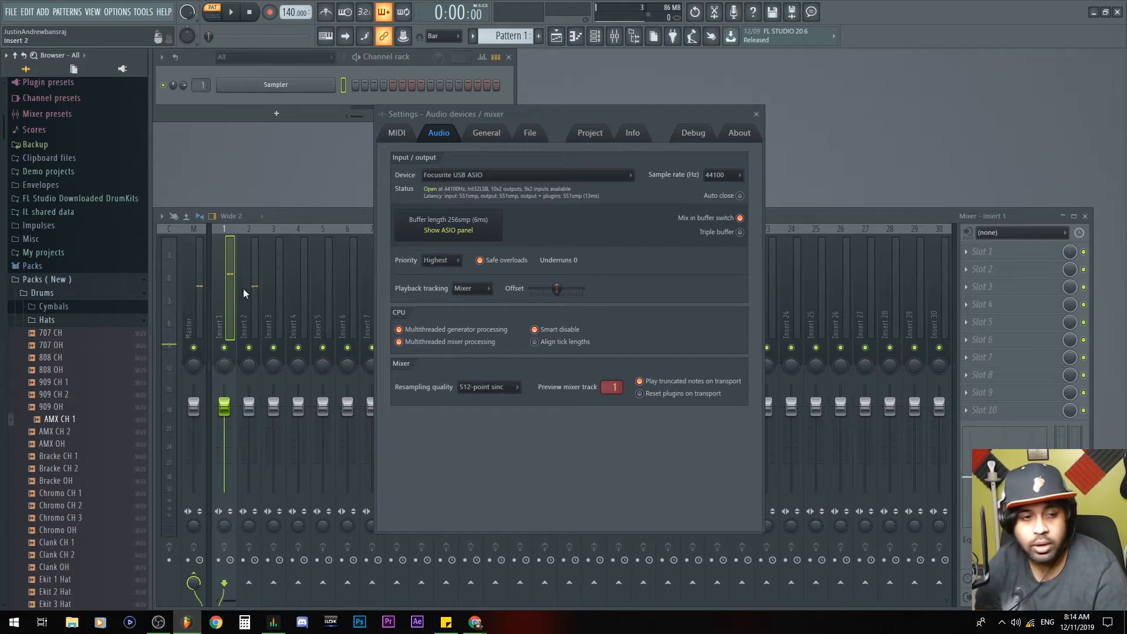
{"action": "mouse_move", "coordinate": [223, 405]}
{"action": "left_mouse_down"}
{"action": "mouse_move", "coordinate": [223, 449]}
{"action": "mouse_move", "coordinate": [223, 405]}
{"action": "left_mouse_up"}
{"action": "left_click", "coordinate": [74, 420]}
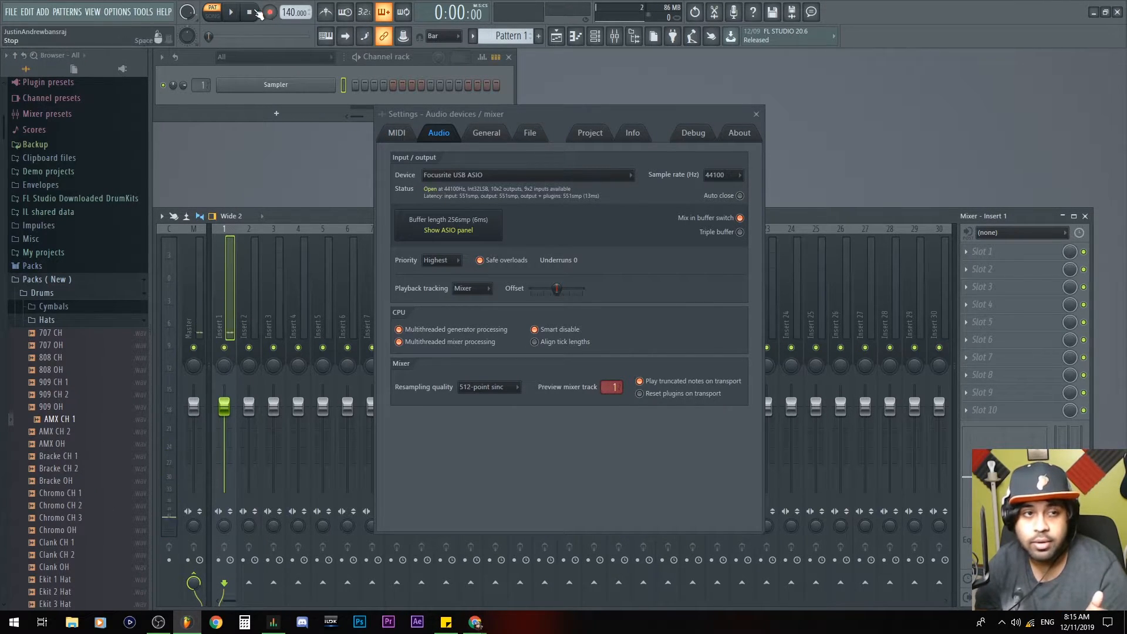
Turn on the metronome, play it briefly, and change its sound to Tick.
{"action": "left_click", "coordinate": [328, 14]}
{"action": "left_click", "coordinate": [231, 12]}
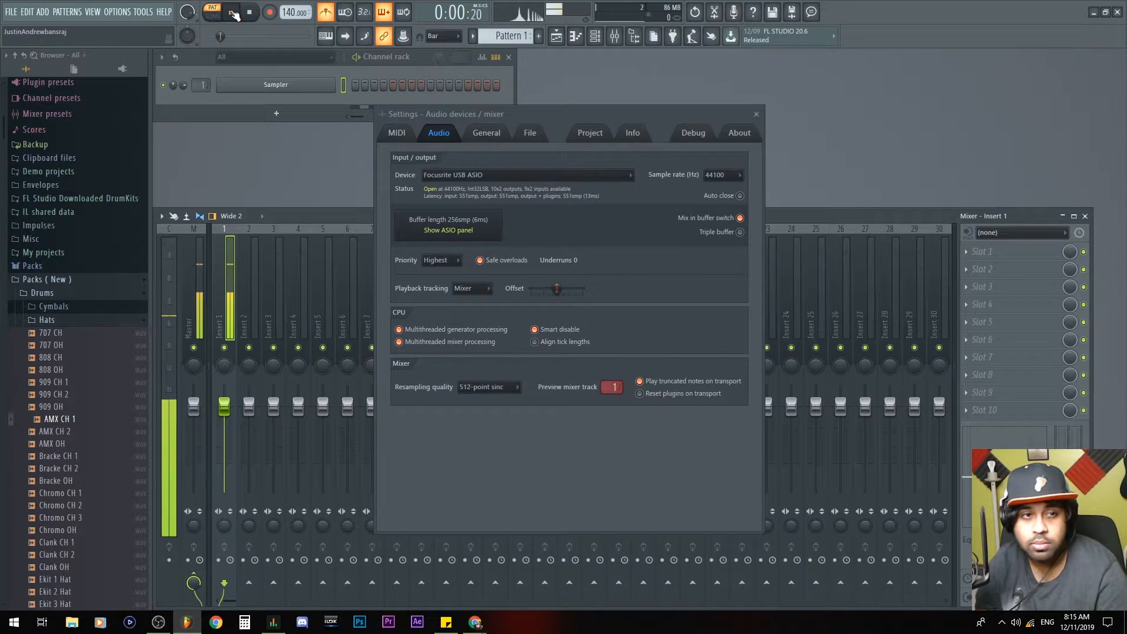
{"action": "left_click", "coordinate": [258, 18]}
{"action": "right_click", "coordinate": [327, 12]}
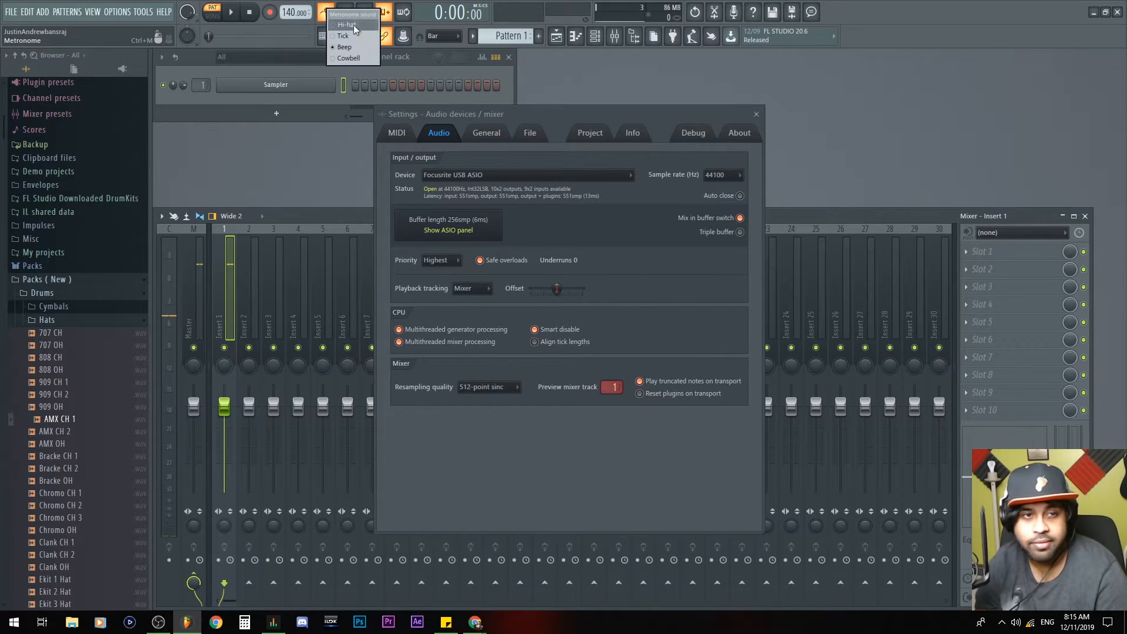
{"action": "left_click", "coordinate": [361, 38]}
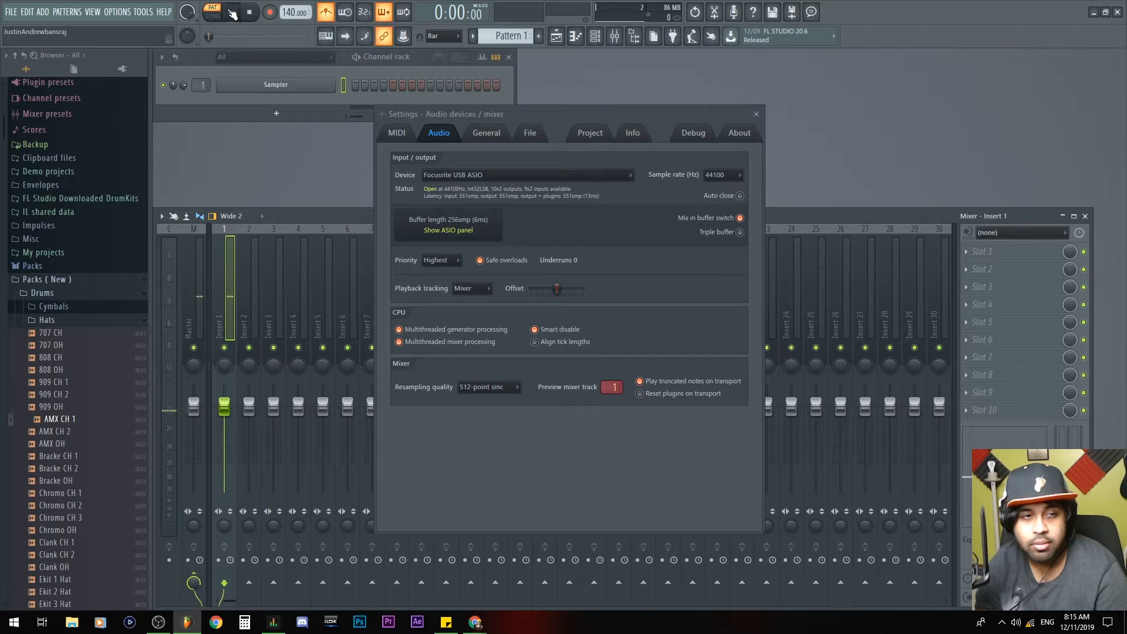
Play the metronome while lowering the Insert 1 fader to about -14.1 dB, reset the fader, and stop playback.
{"action": "key", "text": "space"}
{"action": "left_click_drag", "start_coordinate": [224, 405], "coordinate": [234, 458]}
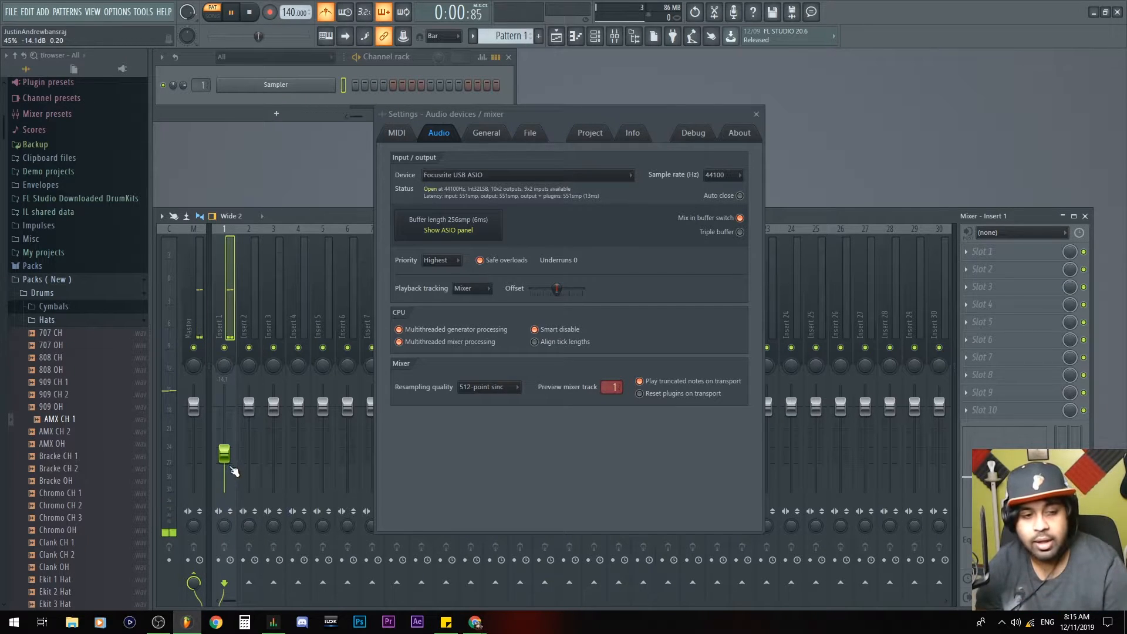
{"action": "left_click", "coordinate": [220, 457], "text": "alt"}
{"action": "key", "text": "space"}
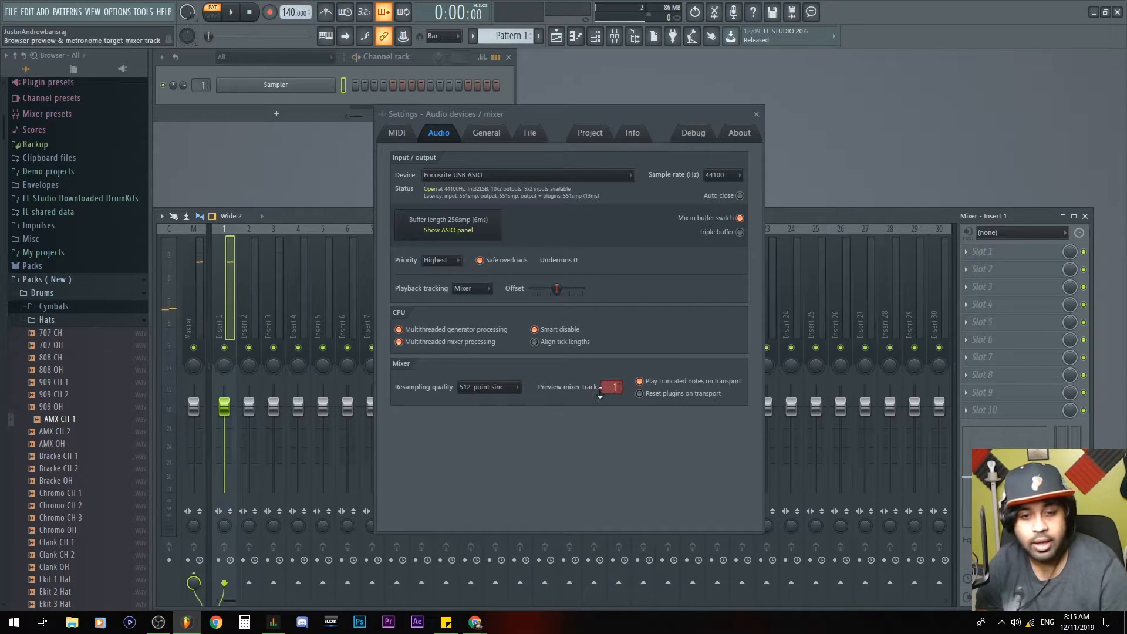
Review the mixer's resampling quality options and keep 512-point sinc.
{"action": "left_click", "coordinate": [479, 388]}
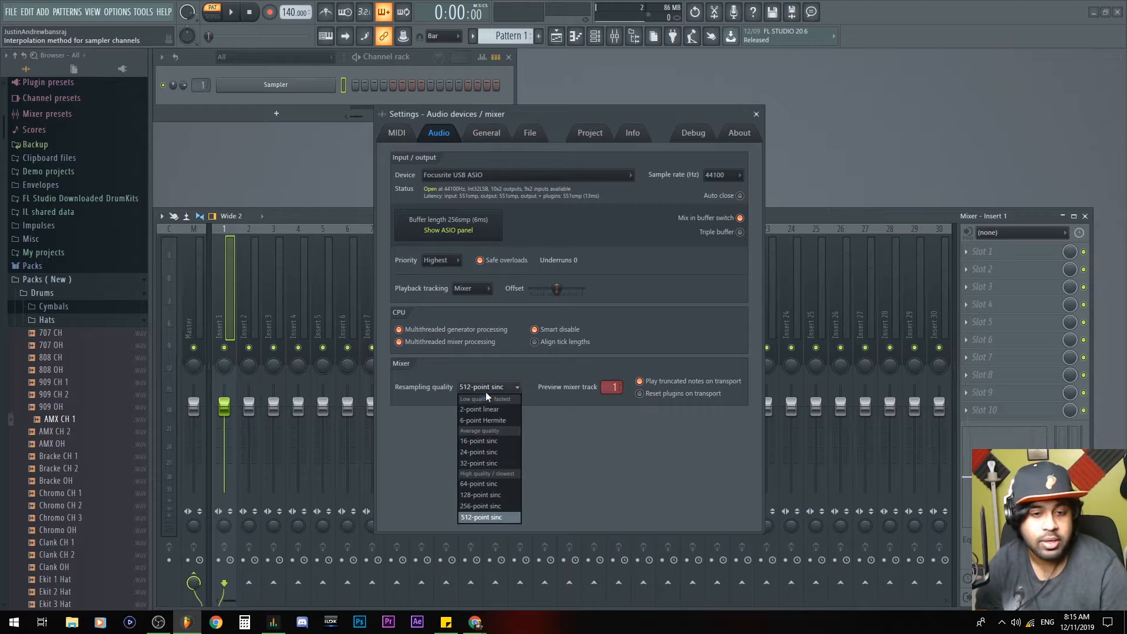
{"action": "left_click", "coordinate": [509, 389]}
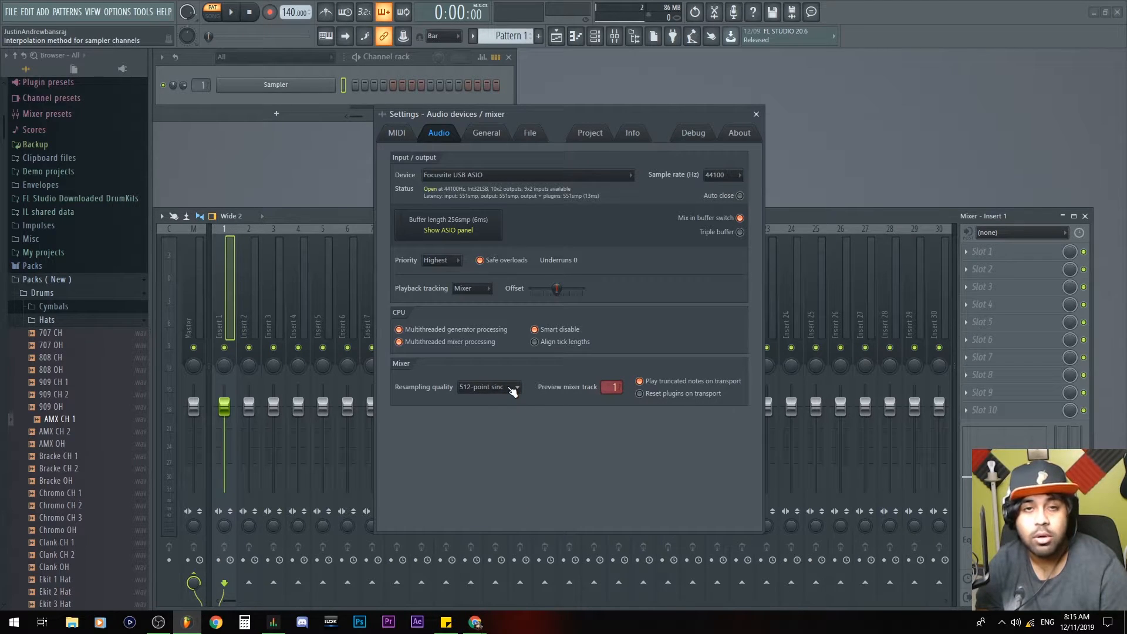
{"action": "left_click", "coordinate": [510, 390]}
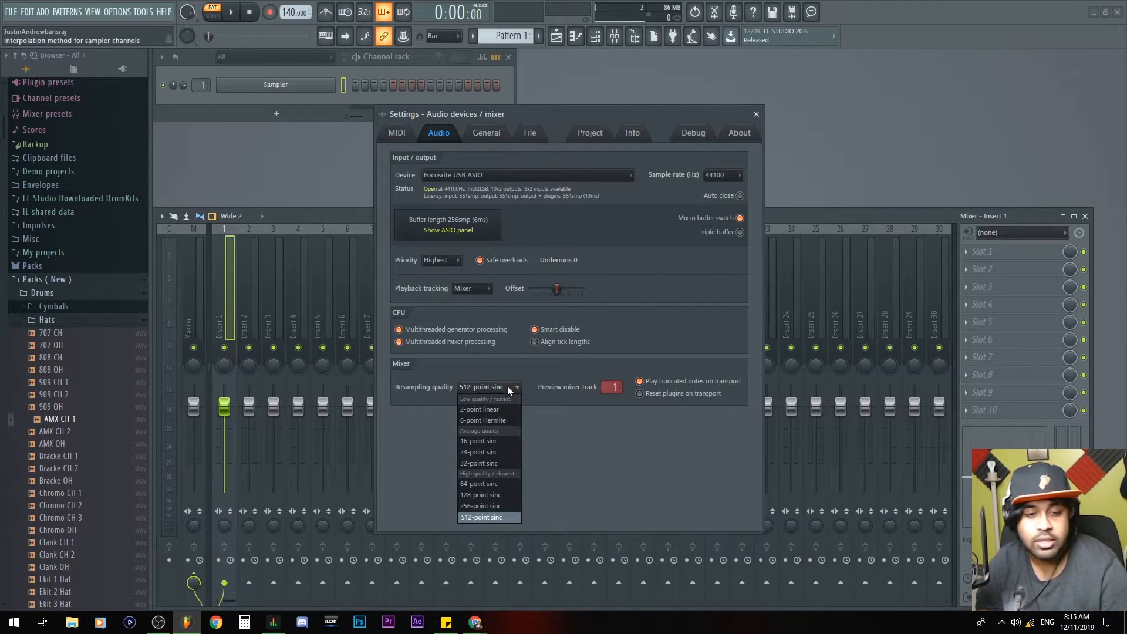
{"action": "left_click", "coordinate": [509, 386]}
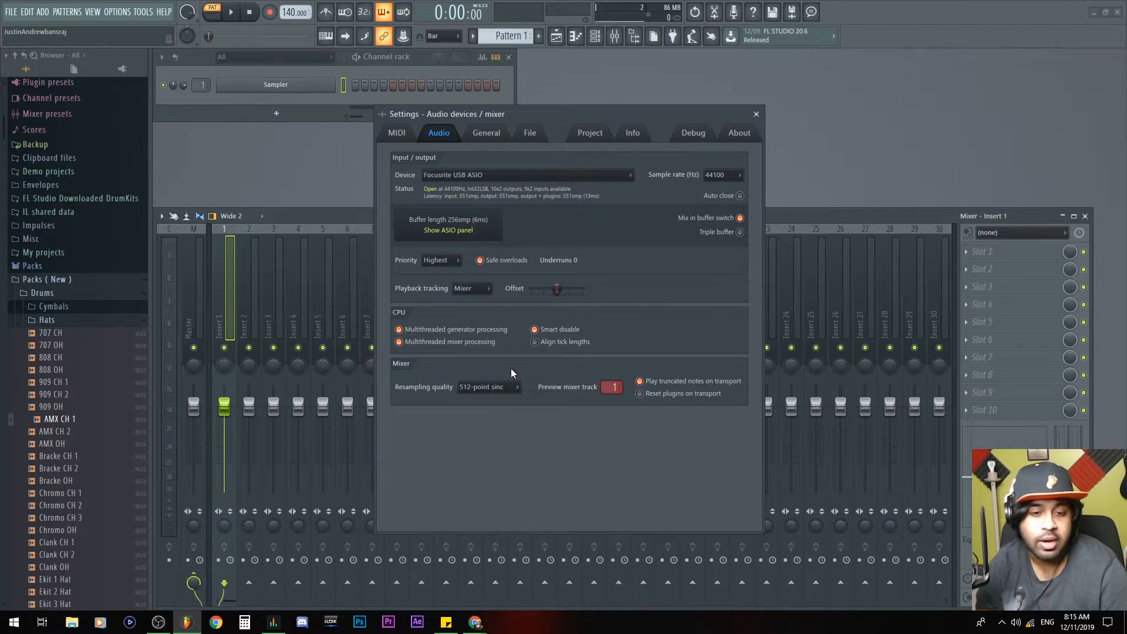
Collapse the Hats and Drums sample folders and hide the browser.
{"action": "left_click", "coordinate": [47, 319]}
{"action": "left_click", "coordinate": [74, 295]}
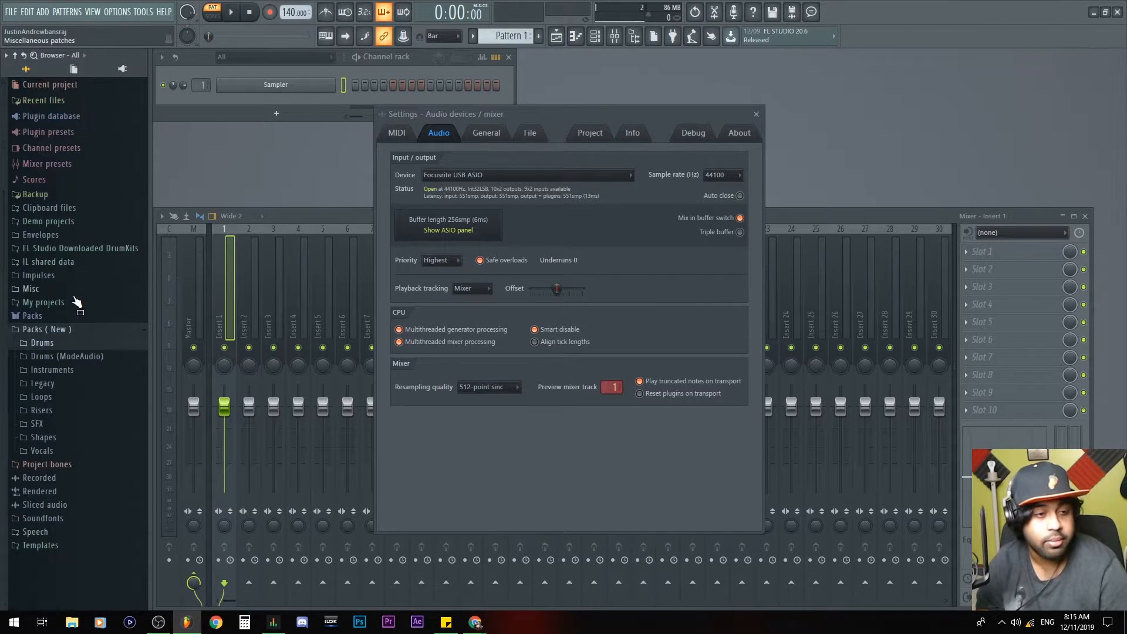
{"action": "key", "text": "alt+F8"}
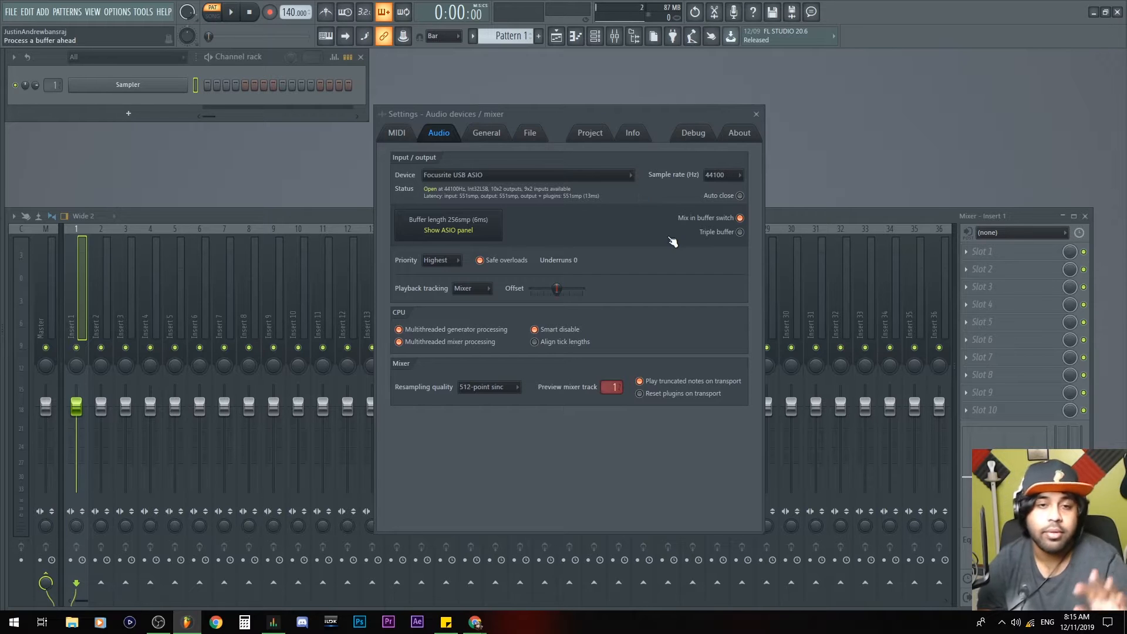
Open the MIDI settings and select Arturia MiniLab mkII in both the input and output device lists.
{"action": "left_click_drag", "start_coordinate": [571, 120], "coordinate": [596, 102]}
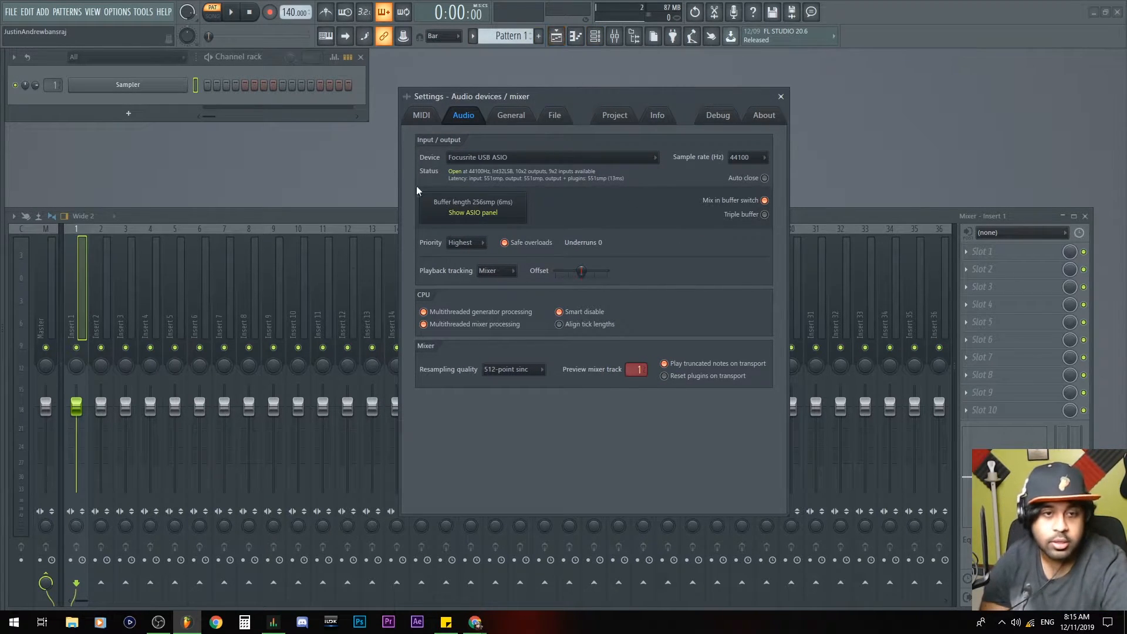
{"action": "left_click", "coordinate": [428, 117]}
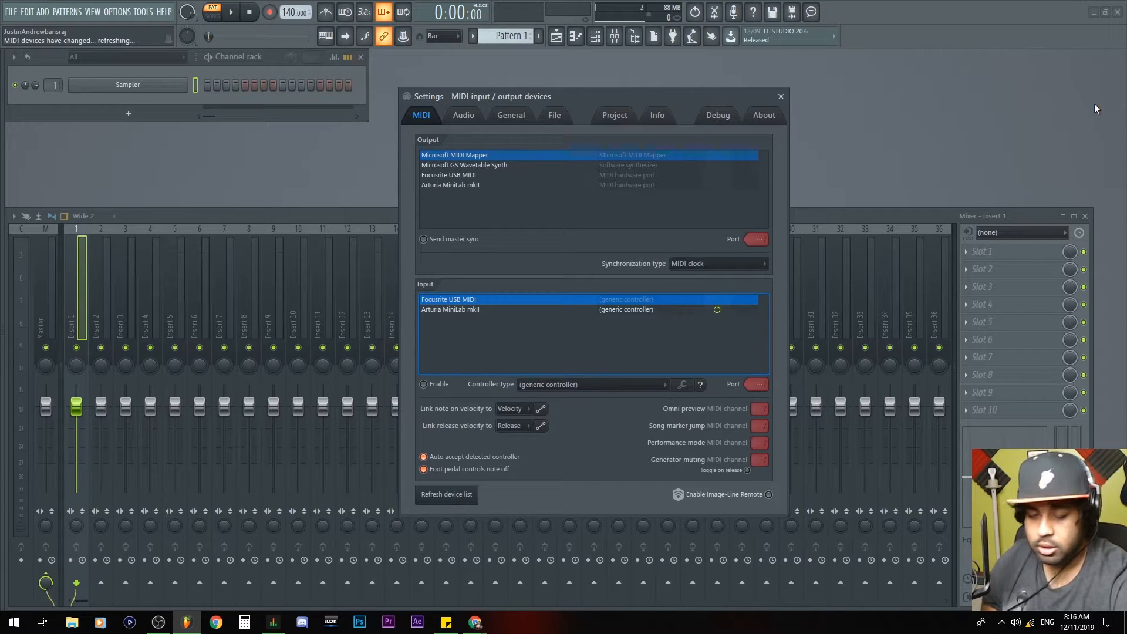
{"action": "left_click", "coordinate": [517, 311]}
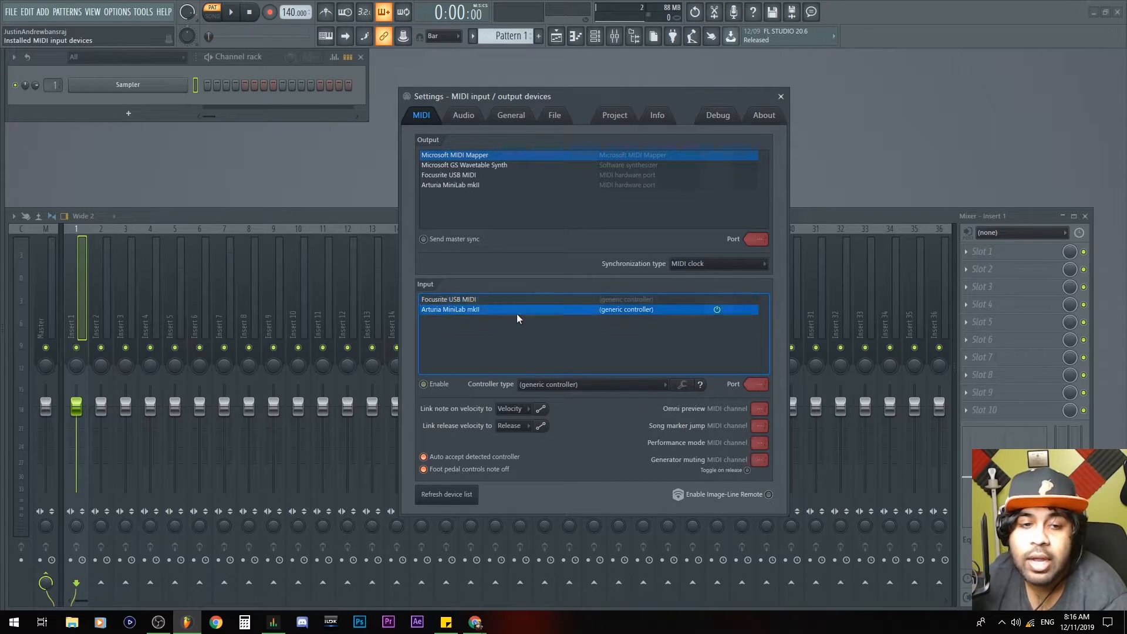
{"action": "left_click", "coordinate": [531, 185]}
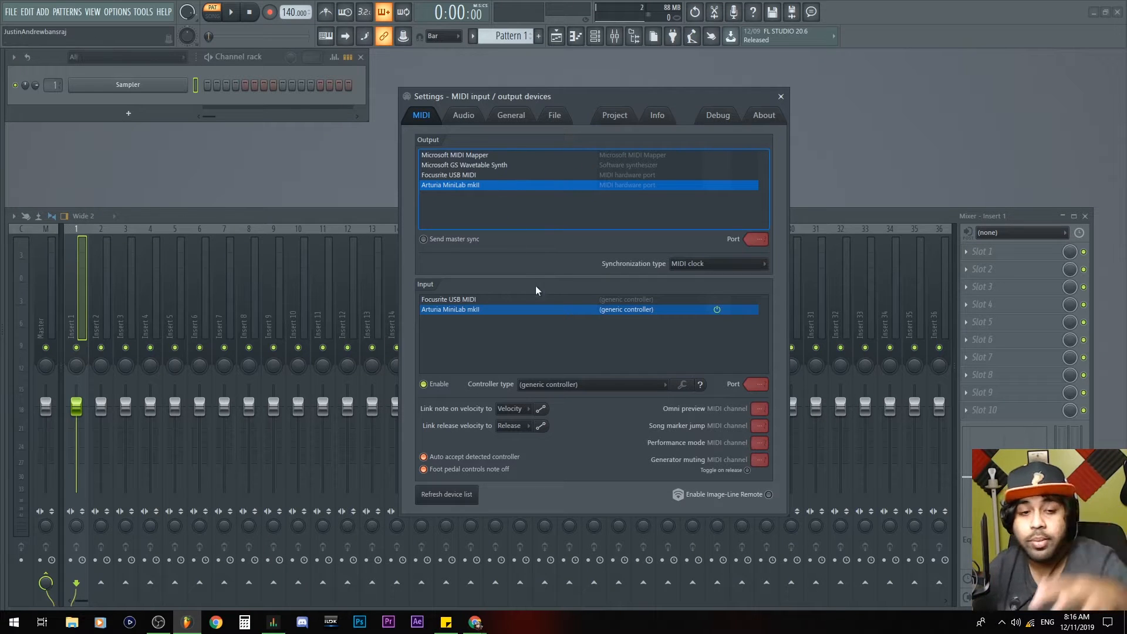
{"action": "left_click", "coordinate": [601, 359]}
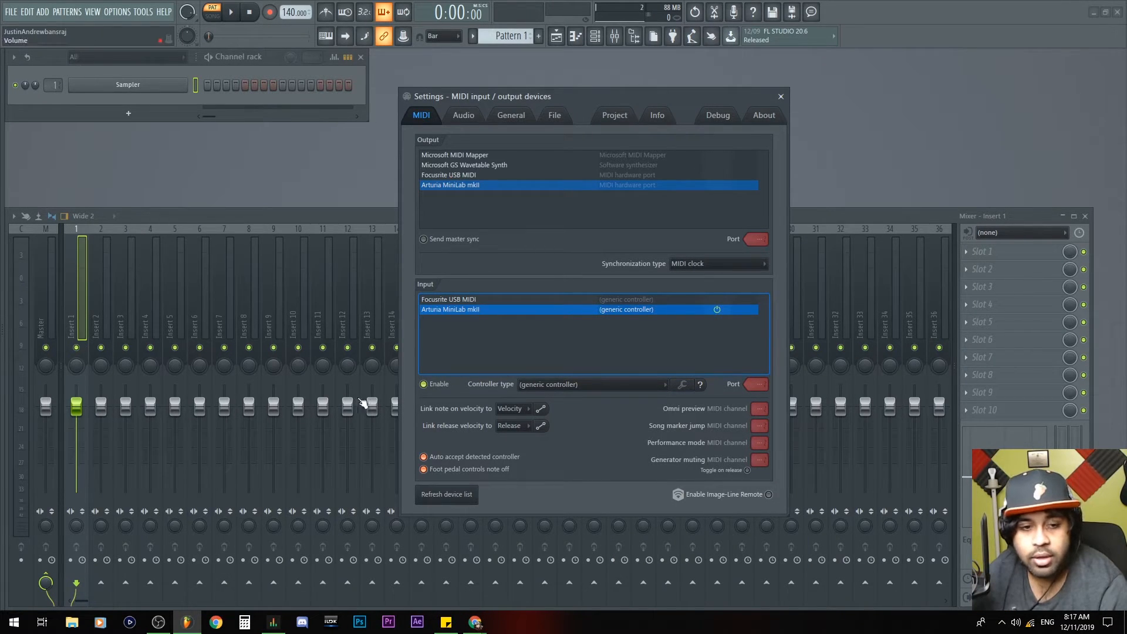
Toggle the Arturia MiniLab mkII input off and on, and review the controller types, keeping the generic controller.
{"action": "left_click", "coordinate": [424, 385]}
{"action": "left_click", "coordinate": [440, 386]}
{"action": "left_click", "coordinate": [573, 384]}
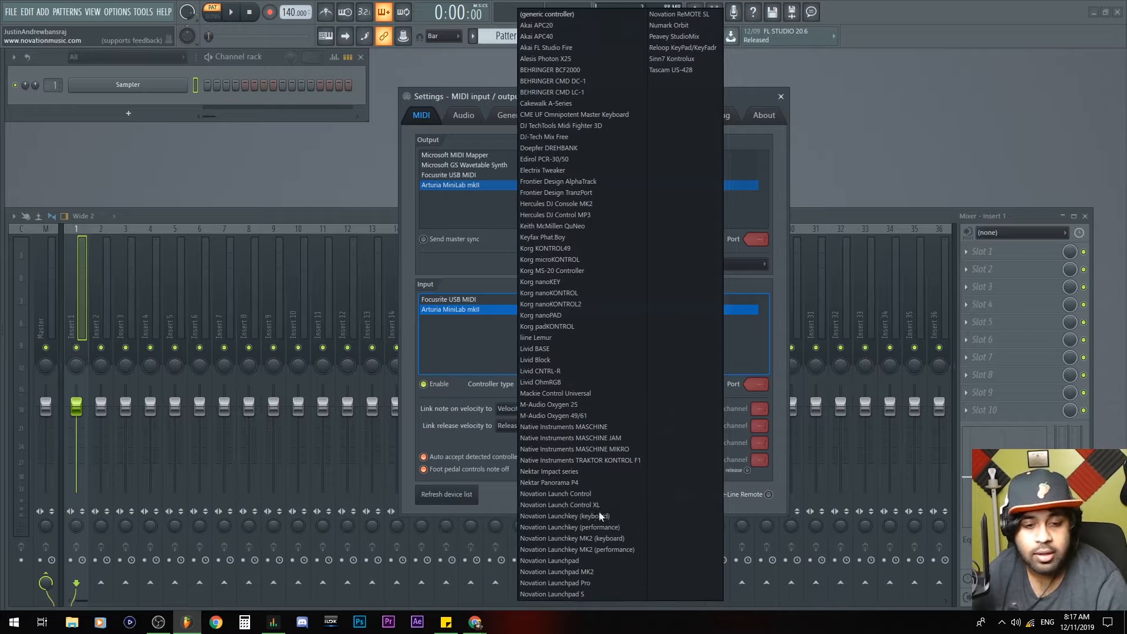
{"action": "left_click", "coordinate": [466, 355]}
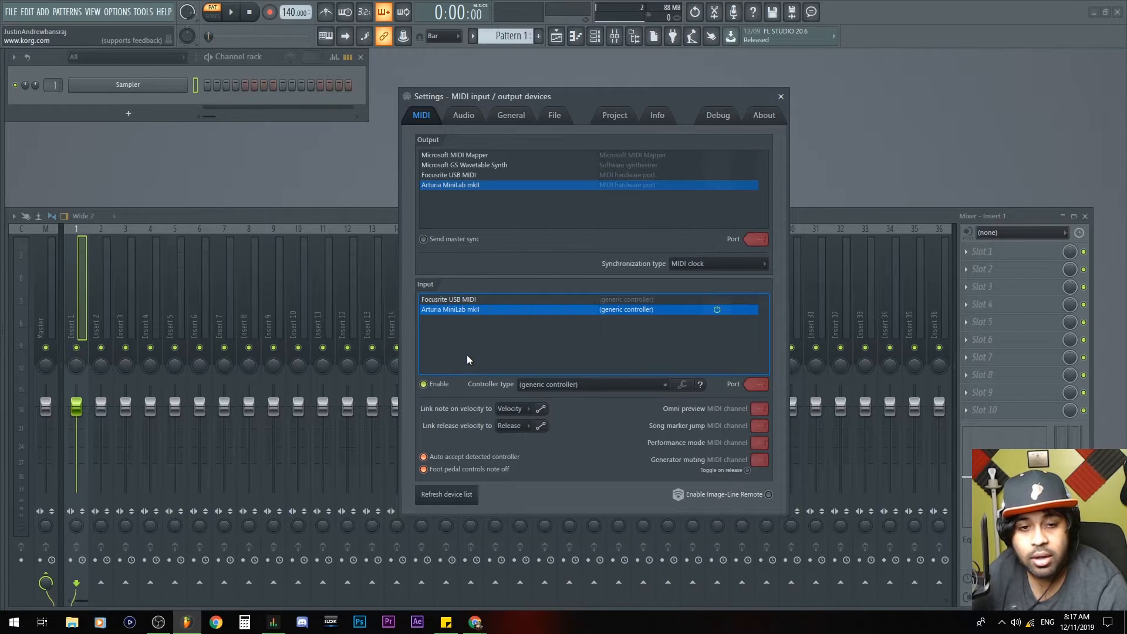
{"action": "left_click", "coordinate": [564, 381]}
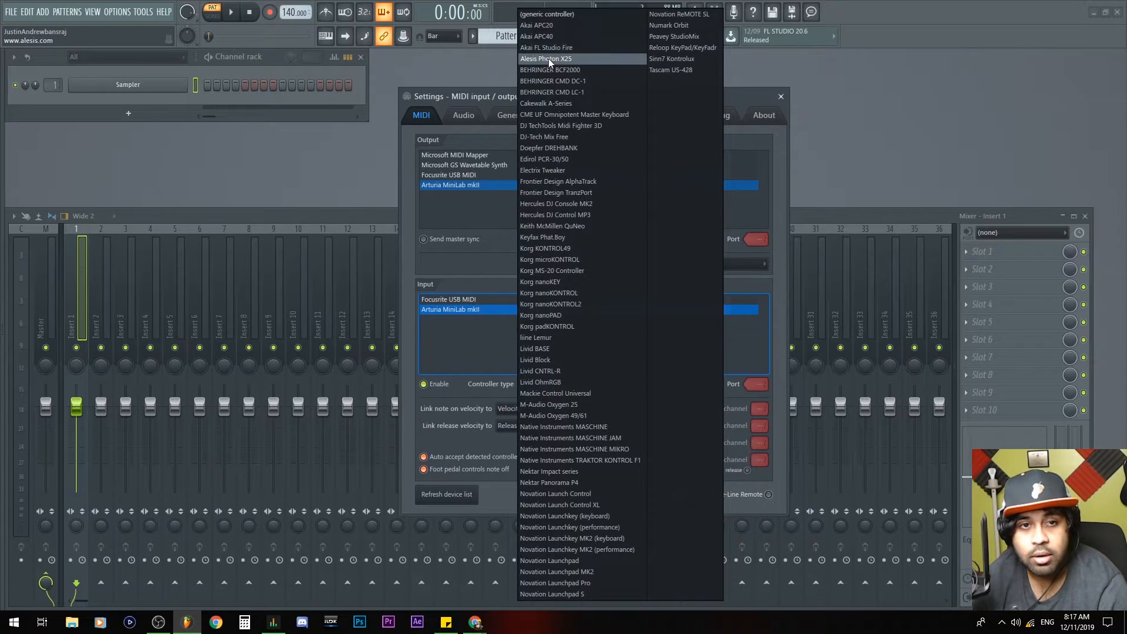
{"action": "left_click", "coordinate": [466, 383]}
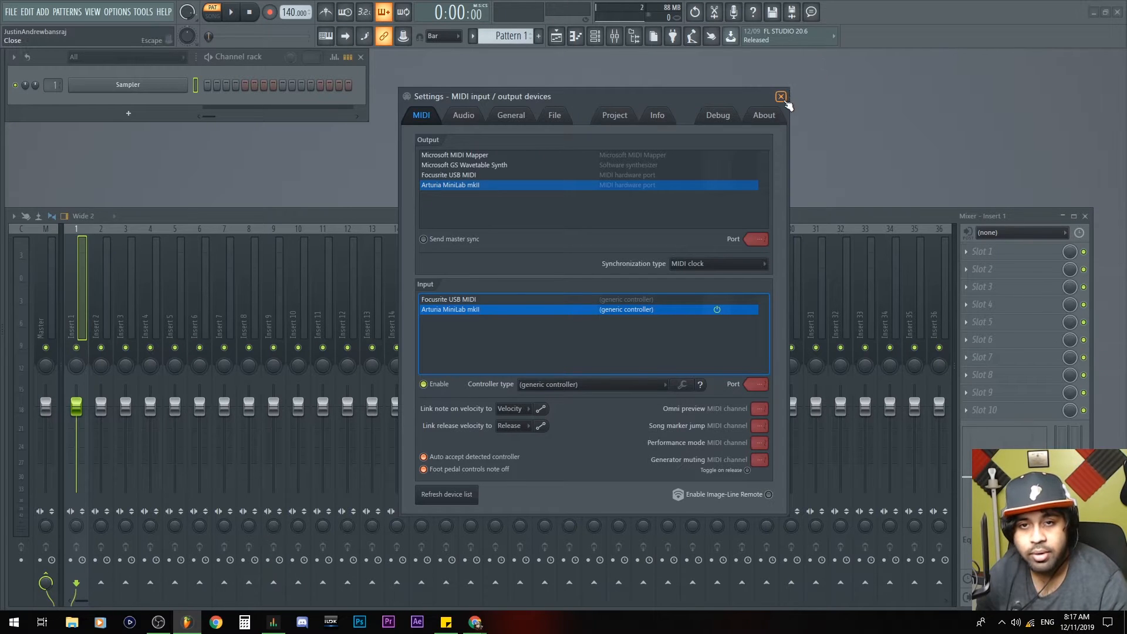
Close the settings and open the Sampler channel's envelope and instrument settings.
{"action": "left_click", "coordinate": [781, 96]}
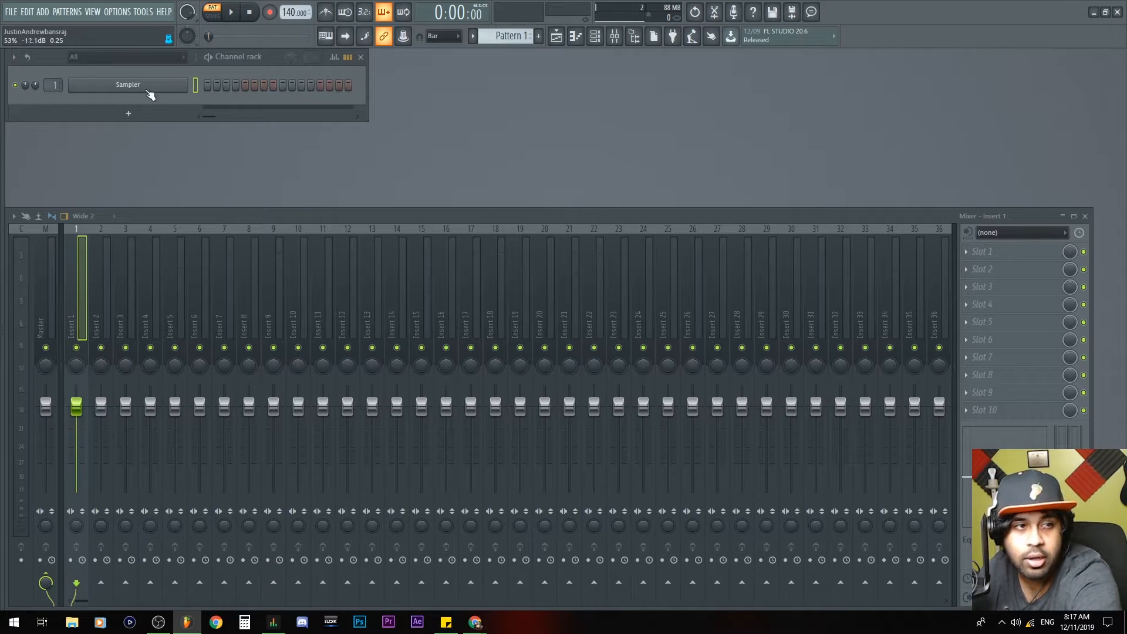
{"action": "left_click", "coordinate": [135, 90]}
{"action": "left_click", "coordinate": [158, 238]}
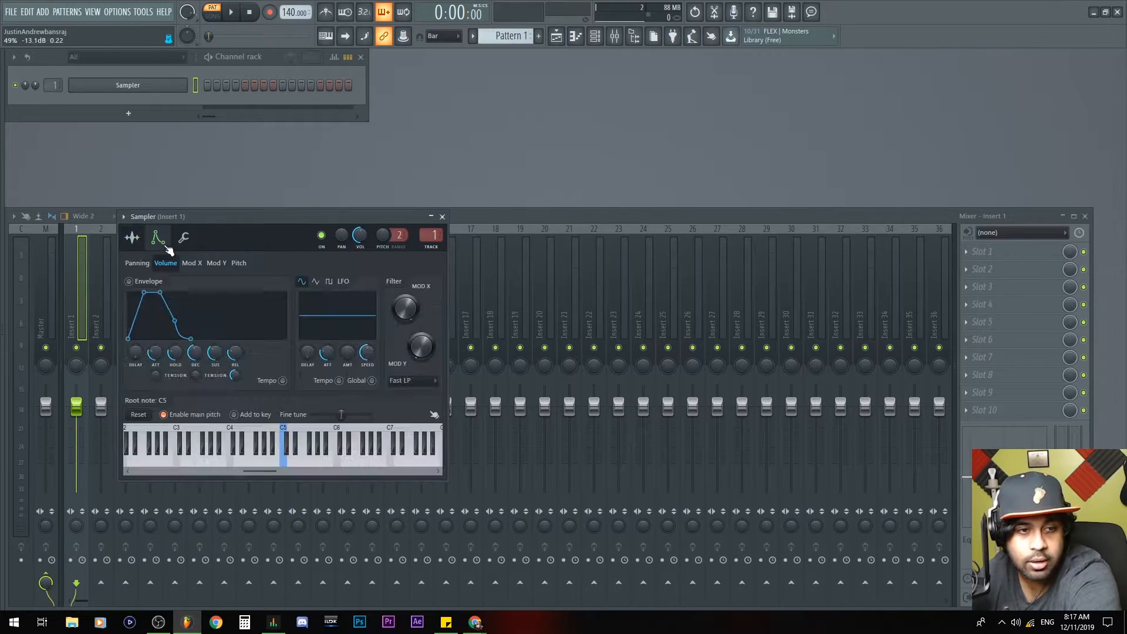
View the Sampler channel's miscellaneous functions and close its settings window.
{"action": "left_click", "coordinate": [182, 238]}
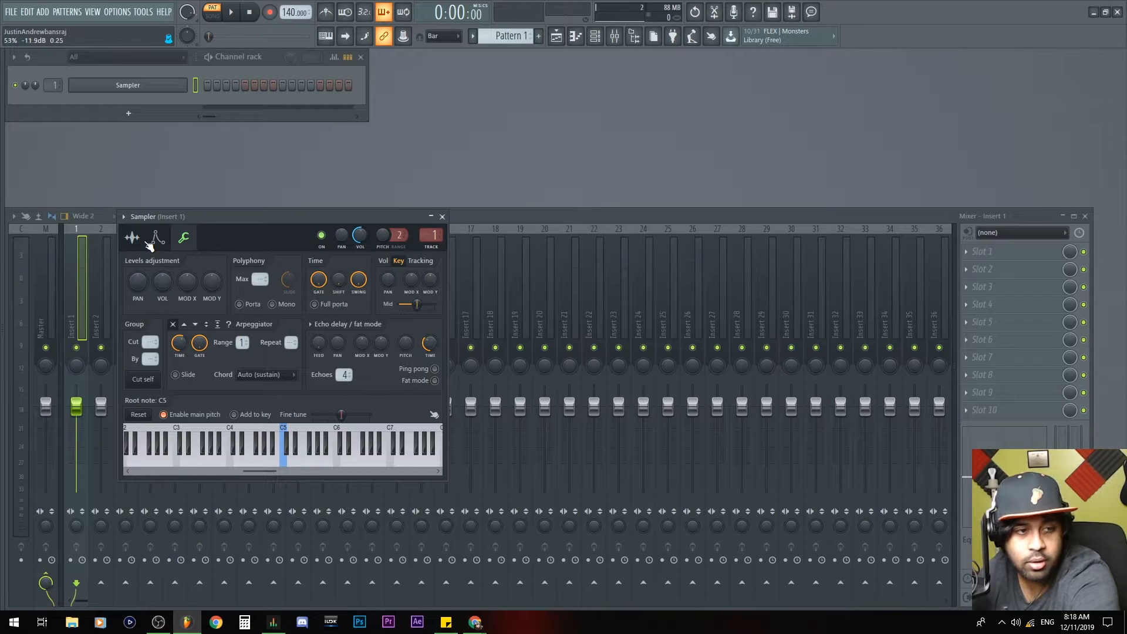
{"action": "key", "text": "Escape"}
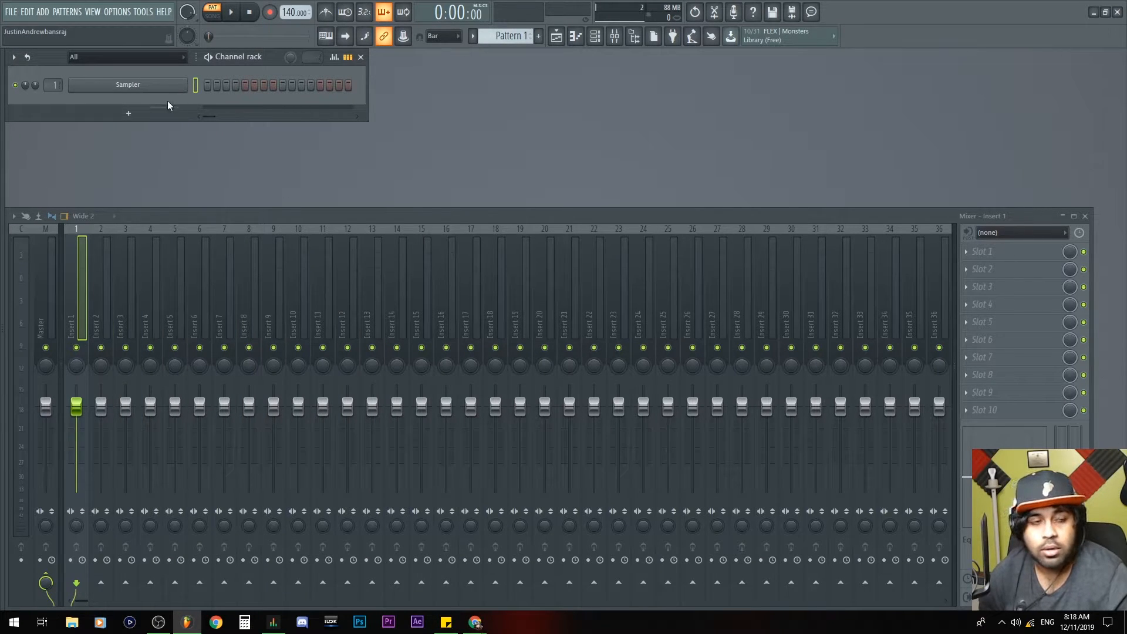
Insert a 3x Osc instrument channel above the Sampler and move its plugin window aside.
{"action": "right_click", "coordinate": [176, 85]}
{"action": "mouse_move", "coordinate": [258, 172]}
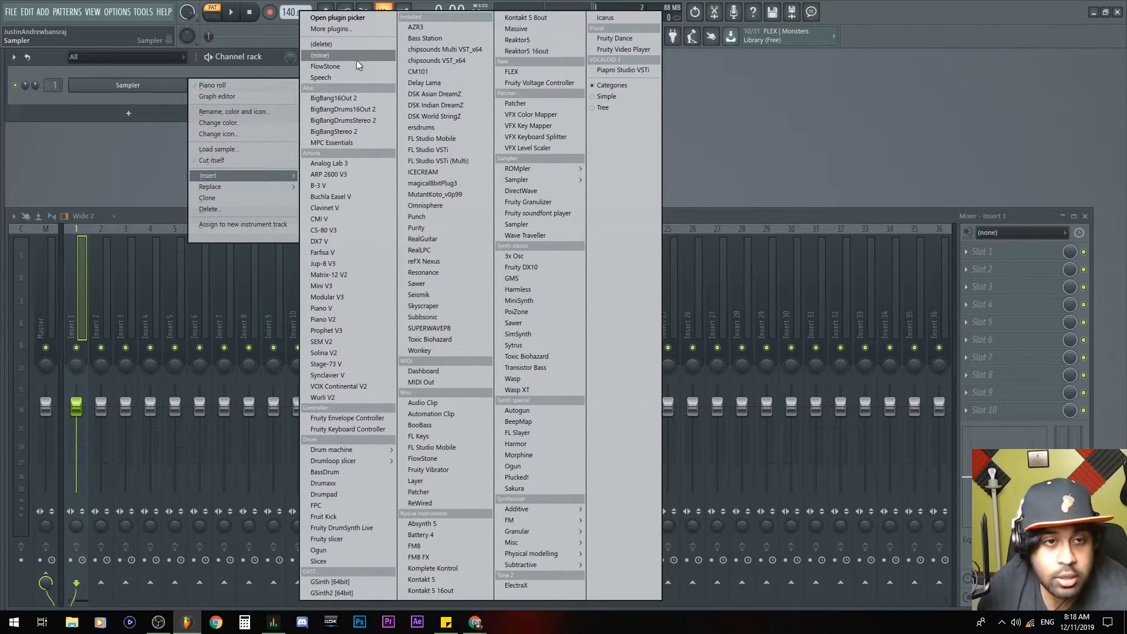
{"action": "left_click", "coordinate": [544, 259]}
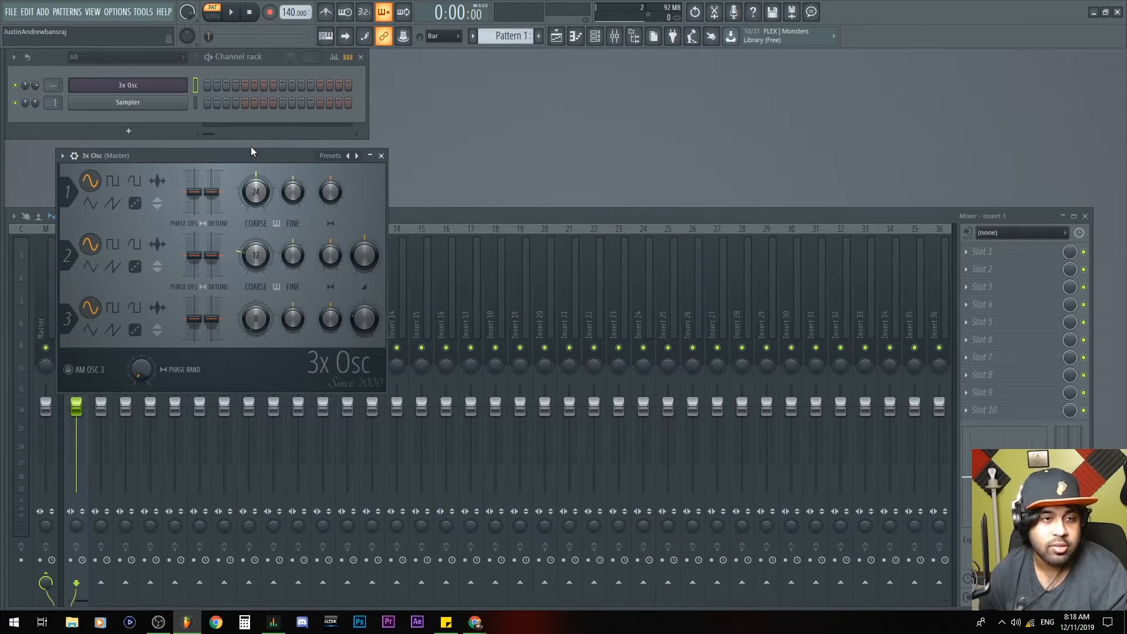
{"action": "left_click_drag", "start_coordinate": [252, 155], "coordinate": [388, 164]}
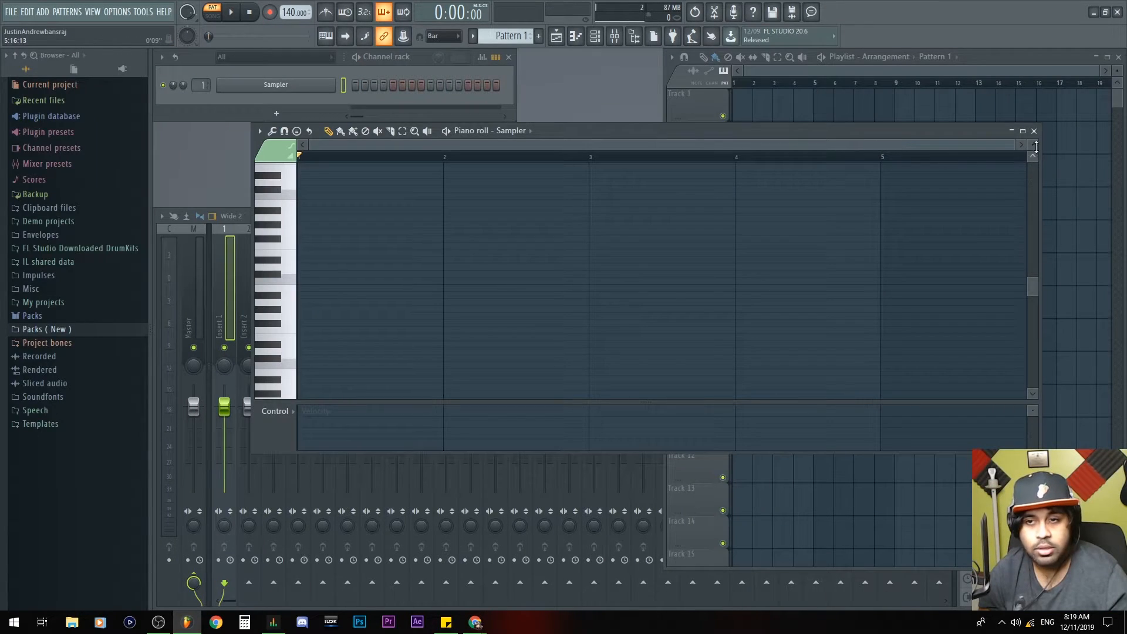
Close the piano roll, mixer and playlist windows, leaving the browser and channel rack open.
{"action": "left_click", "coordinate": [1035, 131]}
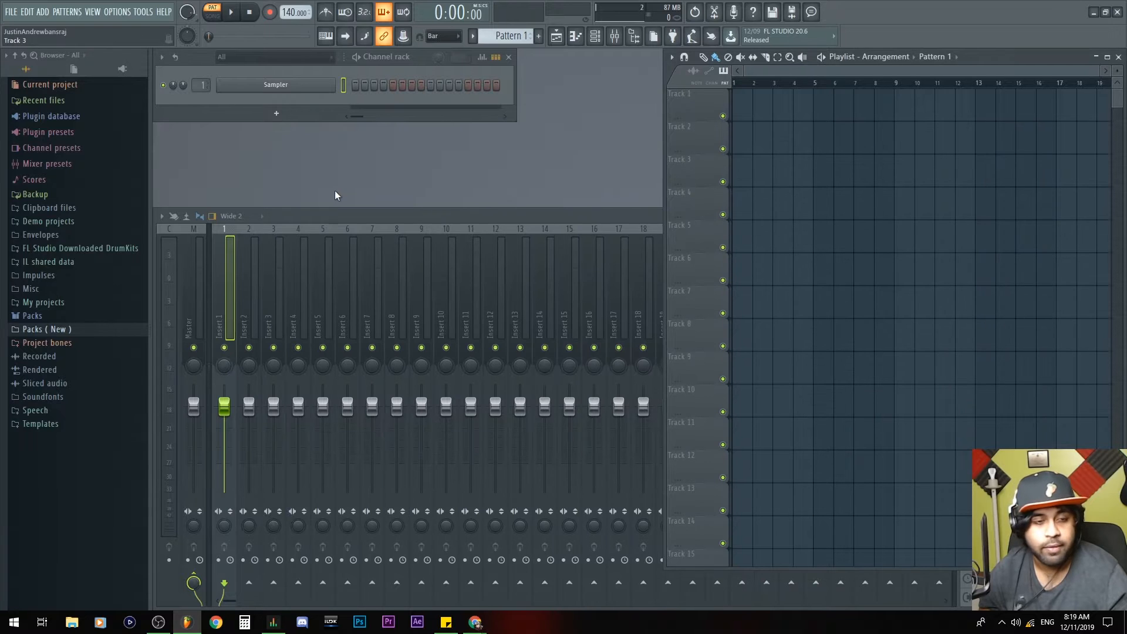
{"action": "left_click", "coordinate": [347, 209]}
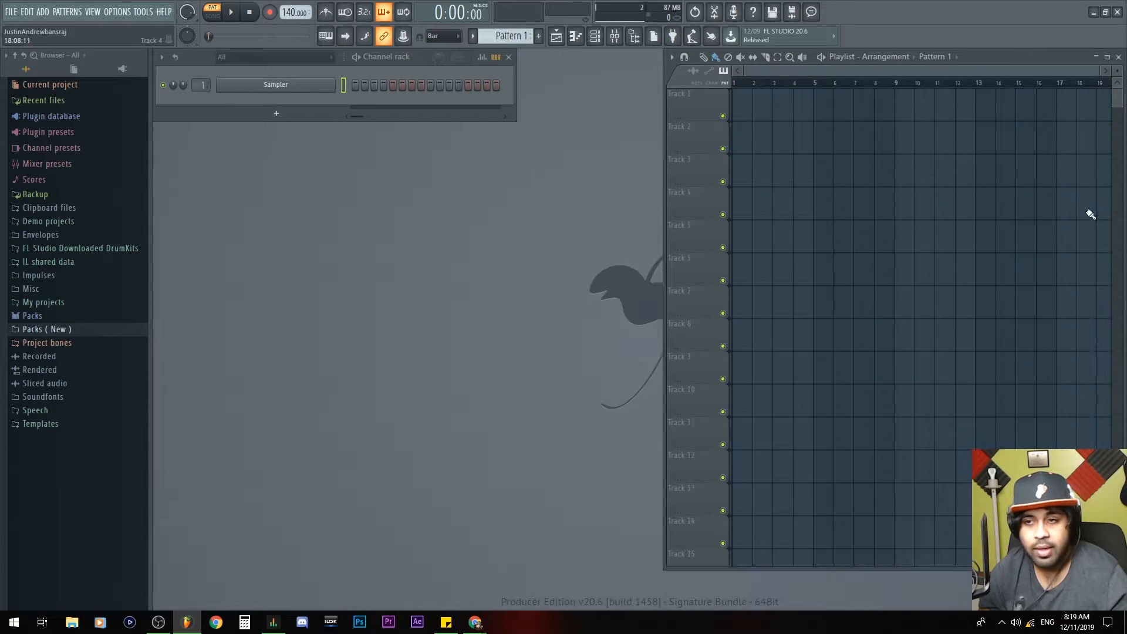
{"action": "left_click", "coordinate": [1089, 217]}
{"action": "left_click", "coordinate": [1119, 57]}
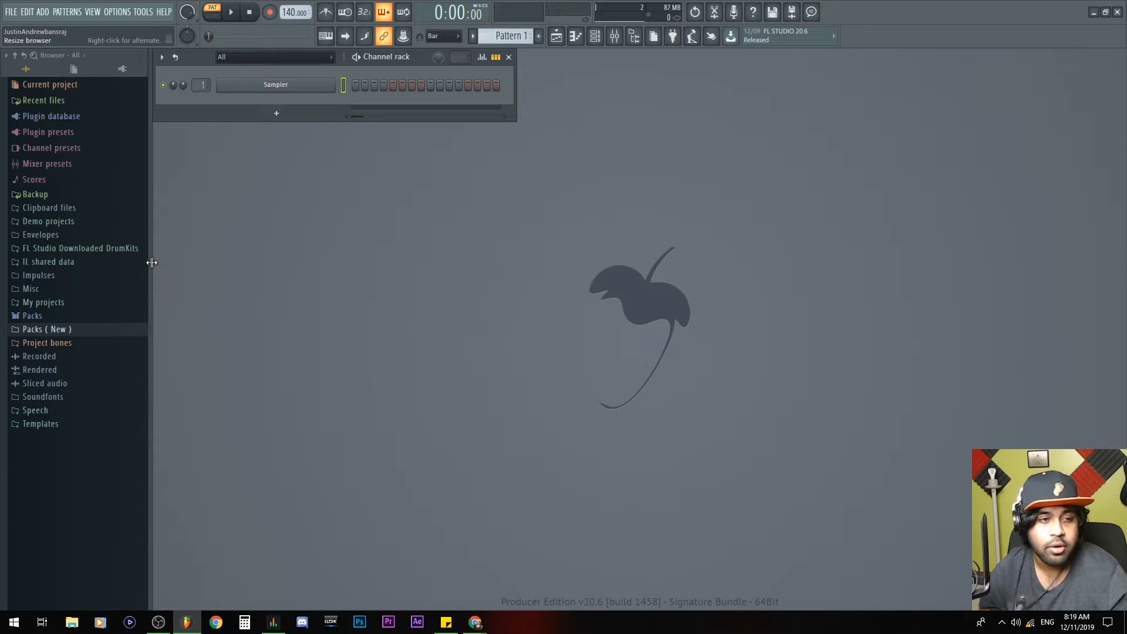
Hide and show the browser several times to demonstrate collapsing it.
{"action": "key", "text": "alt+F8"}
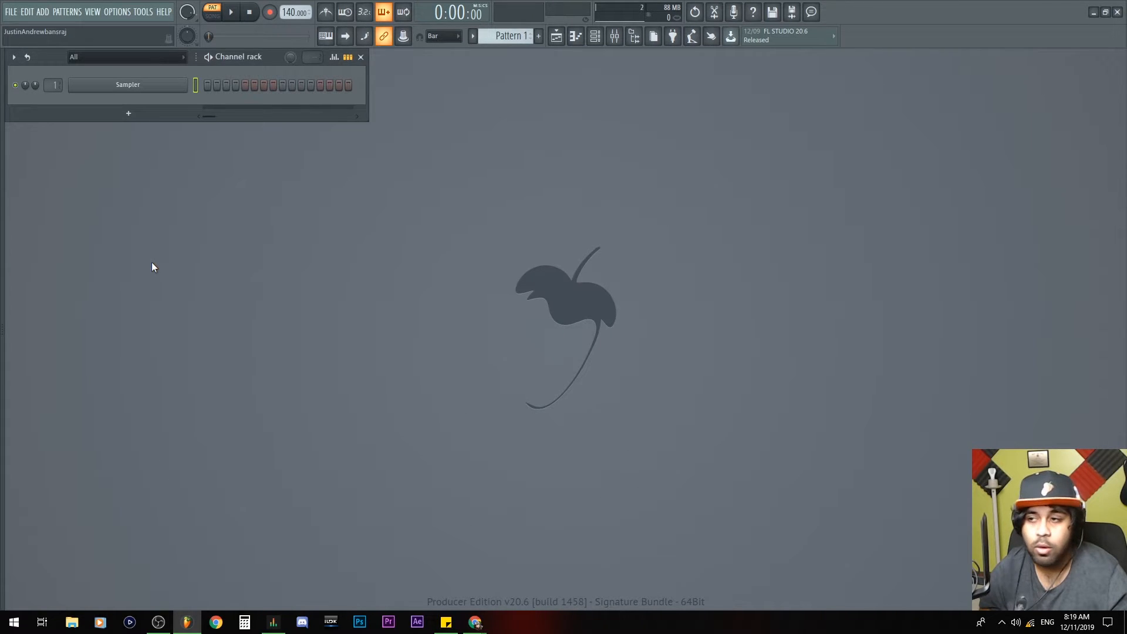
{"action": "left_click", "coordinate": [2, 270]}
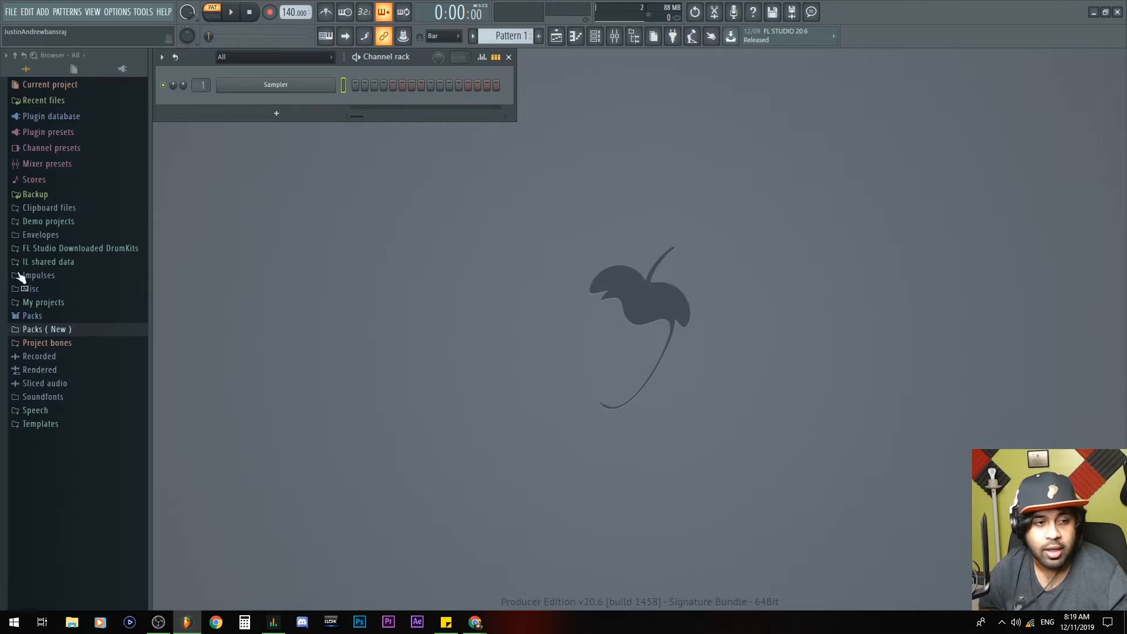
{"action": "left_click", "coordinate": [149, 255]}
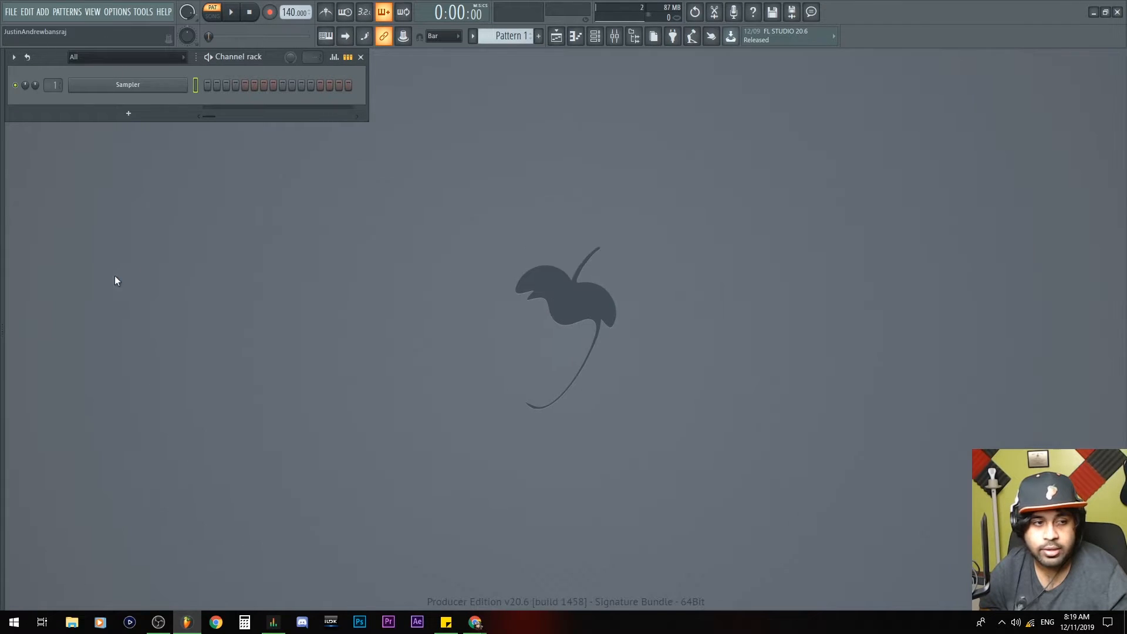
{"action": "left_click", "coordinate": [3, 304]}
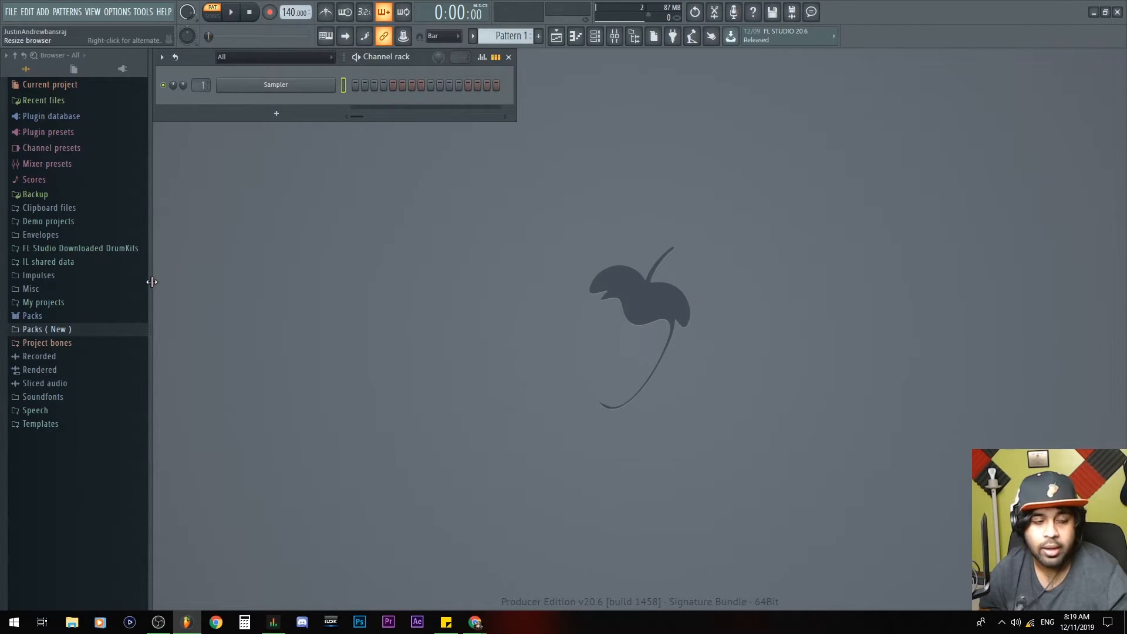
{"action": "left_click", "coordinate": [151, 282]}
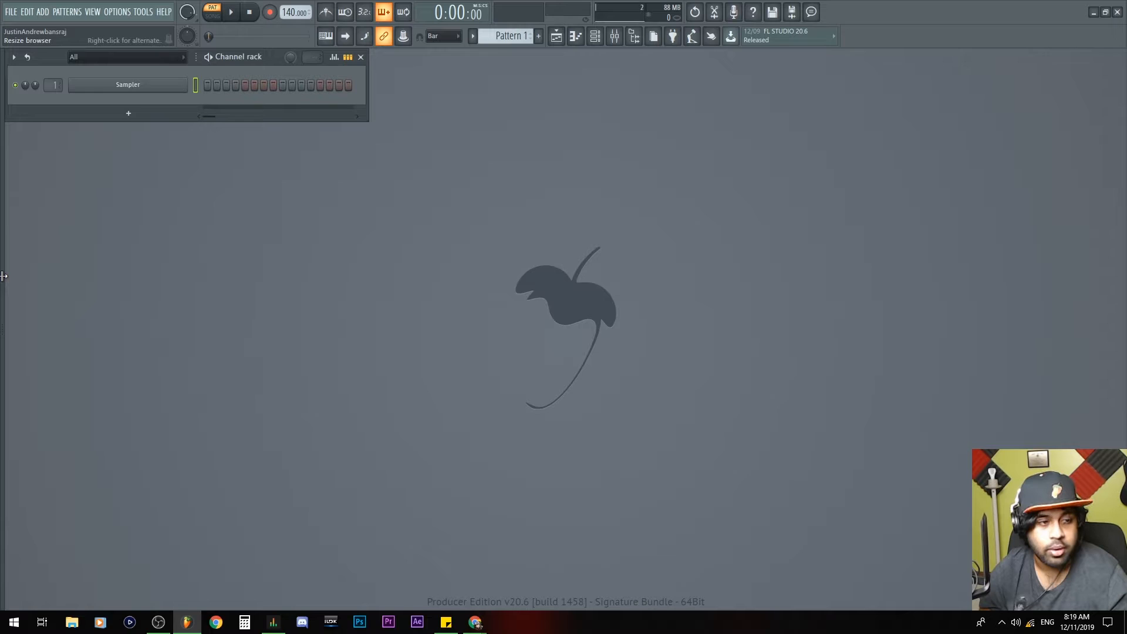
{"action": "left_click", "coordinate": [3, 276]}
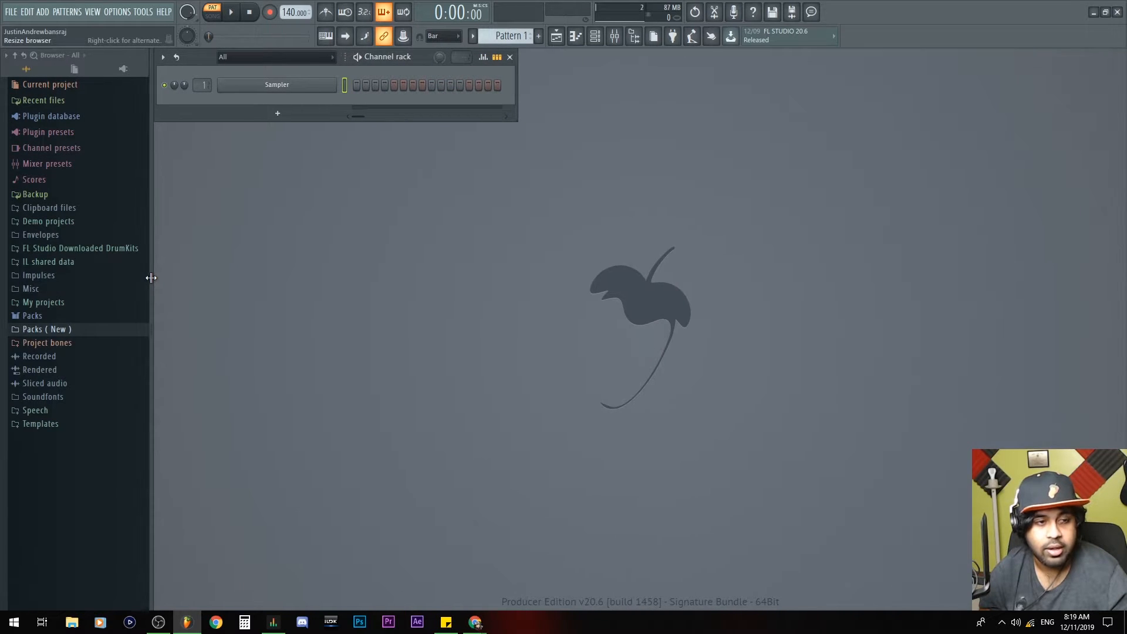
{"action": "left_click", "coordinate": [151, 277]}
{"action": "left_click", "coordinate": [6, 290]}
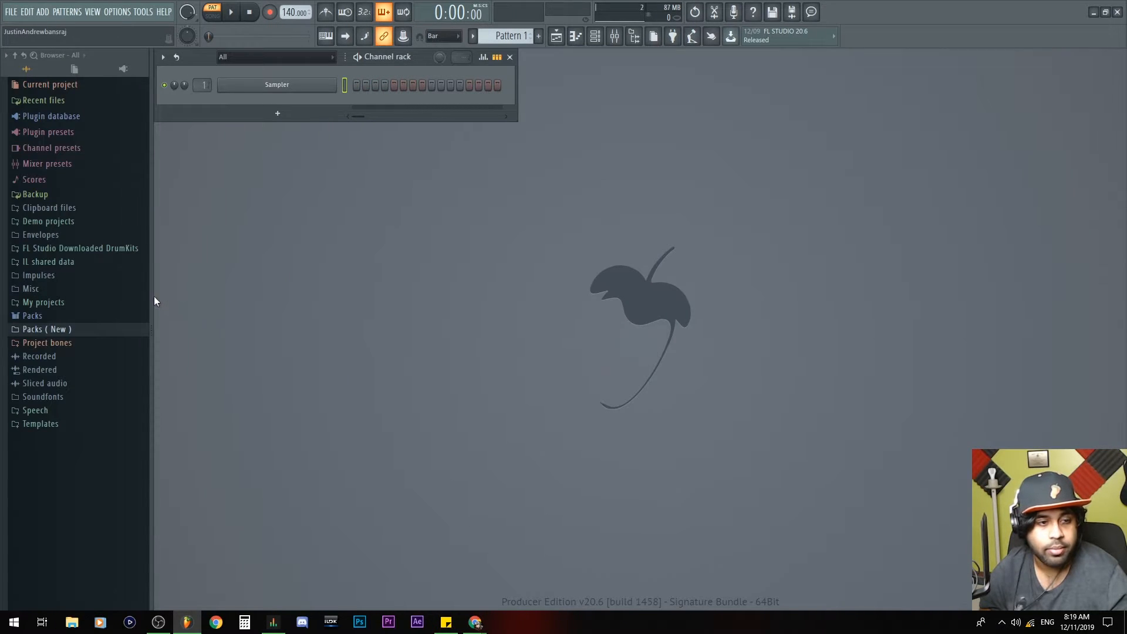
Widen the browser, collapse it, and restore it at about its original narrower width.
{"action": "left_click_drag", "start_coordinate": [151, 294], "coordinate": [212, 301]}
{"action": "left_click", "coordinate": [212, 302]}
{"action": "left_click_drag", "start_coordinate": [3, 290], "coordinate": [211, 305]}
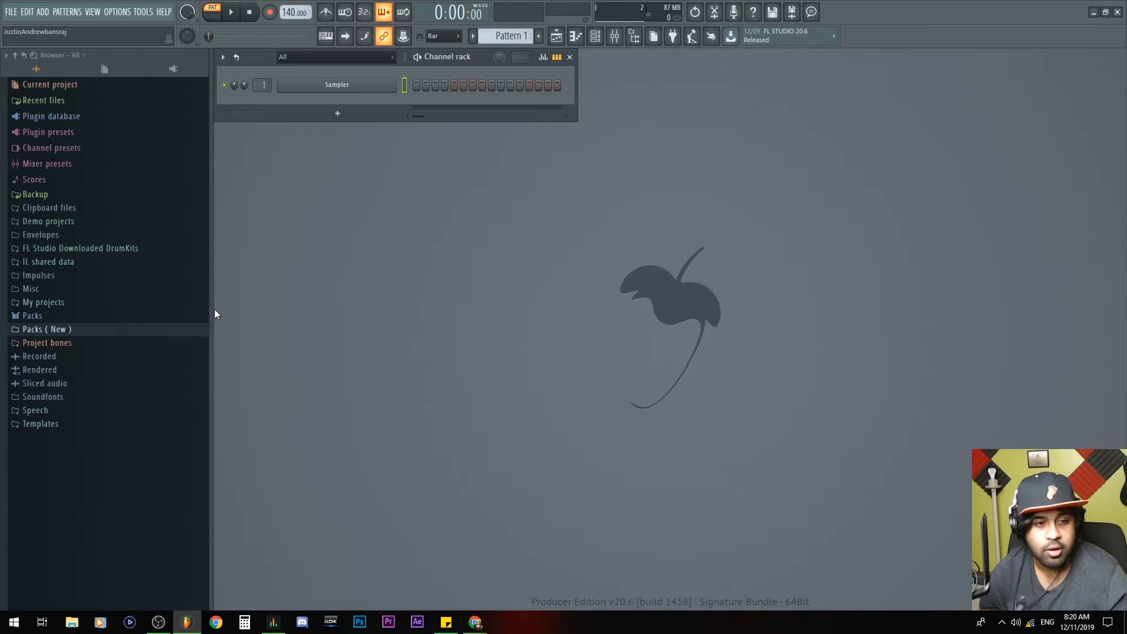
{"action": "right_click", "coordinate": [212, 311]}
{"action": "right_click", "coordinate": [132, 319]}
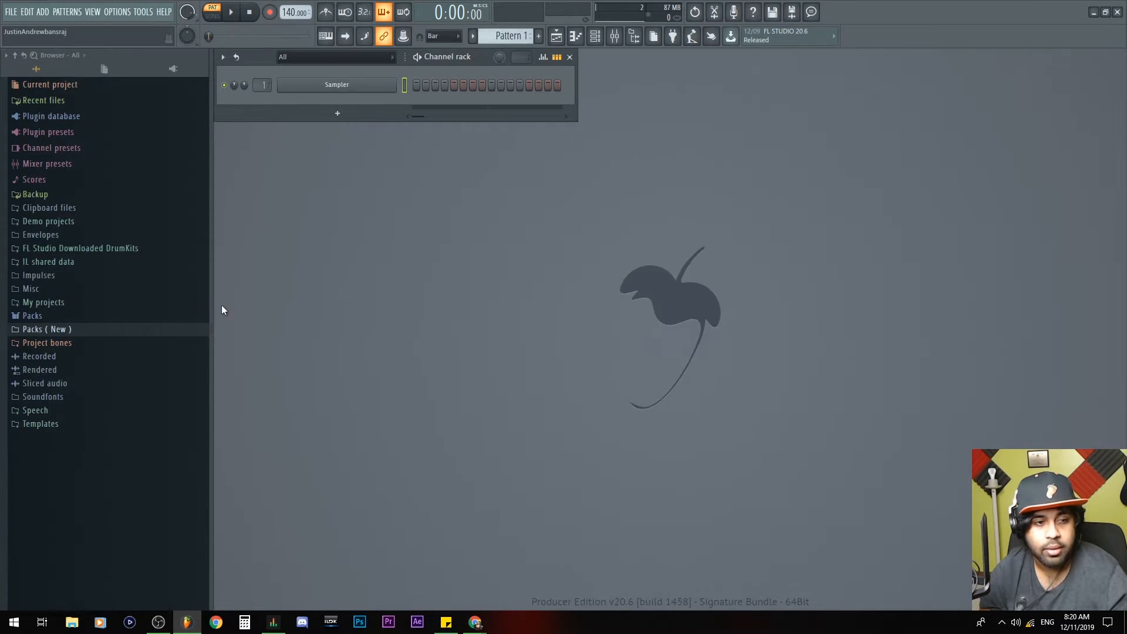
{"action": "left_click_drag", "start_coordinate": [212, 321], "coordinate": [3, 317]}
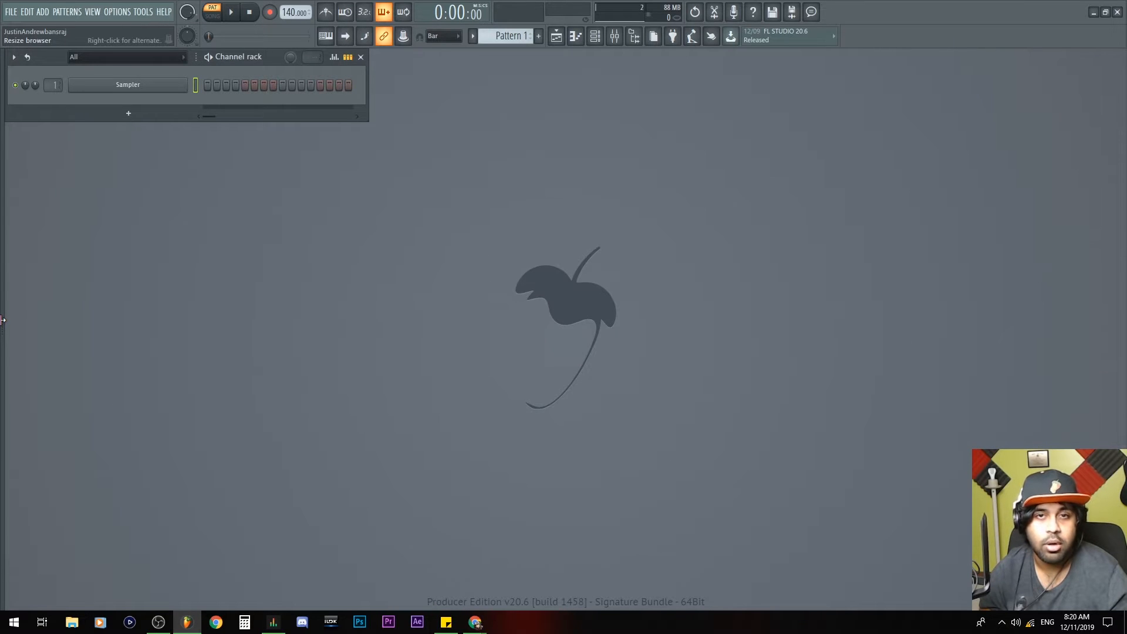
{"action": "right_click", "coordinate": [2, 318]}
{"action": "left_click_drag", "start_coordinate": [131, 328], "coordinate": [152, 326]}
{"action": "right_click", "coordinate": [153, 326]}
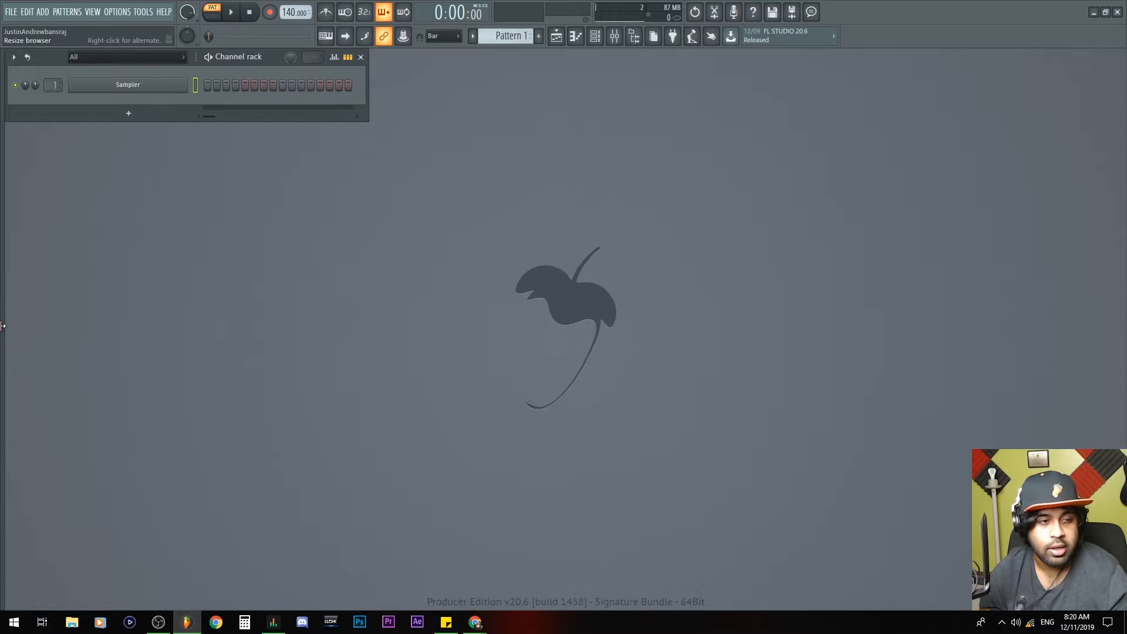
{"action": "right_click", "coordinate": [3, 325]}
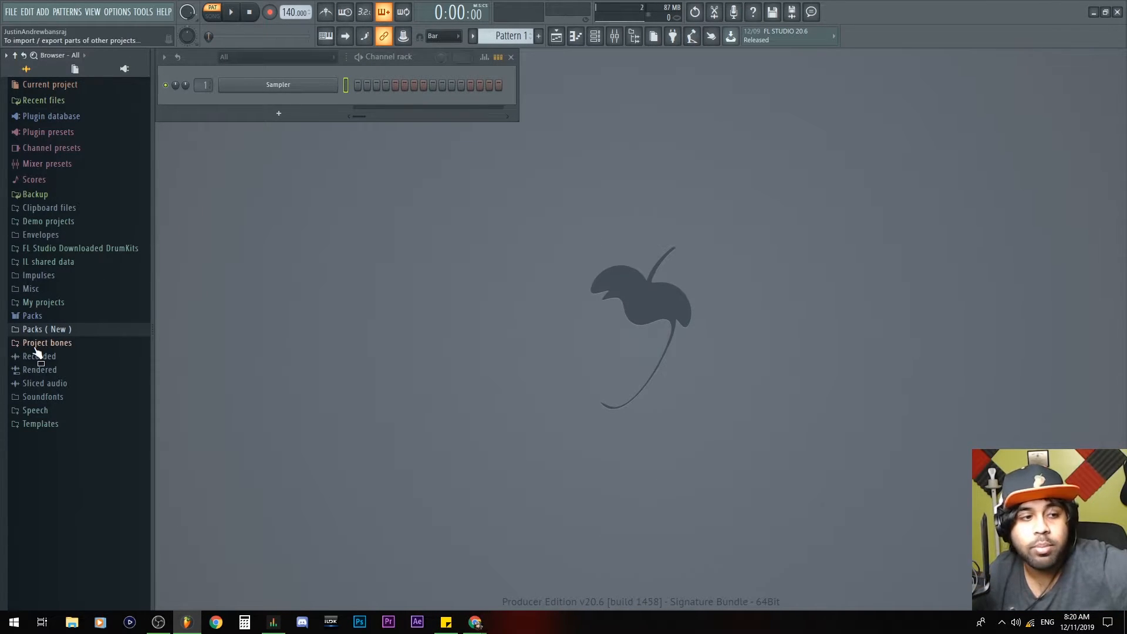
Preview samples in the Kicks and Hats folders of Packs (New) > Drums, including 808 OH, and collapse the folders.
{"action": "left_click", "coordinate": [60, 332]}
{"action": "left_click", "coordinate": [52, 344]}
{"action": "left_click", "coordinate": [46, 384]}
{"action": "scroll", "coordinate": [61, 387], "scroll_direction": "down", "scroll_amount": 1}
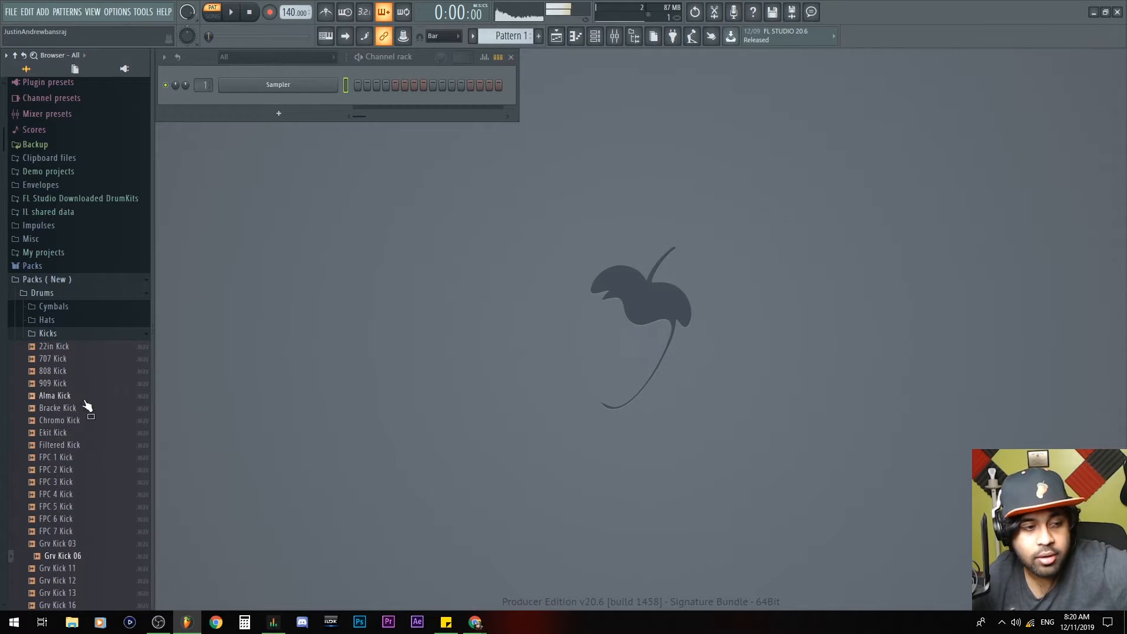
{"action": "left_click", "coordinate": [50, 324]}
{"action": "left_click", "coordinate": [60, 371]}
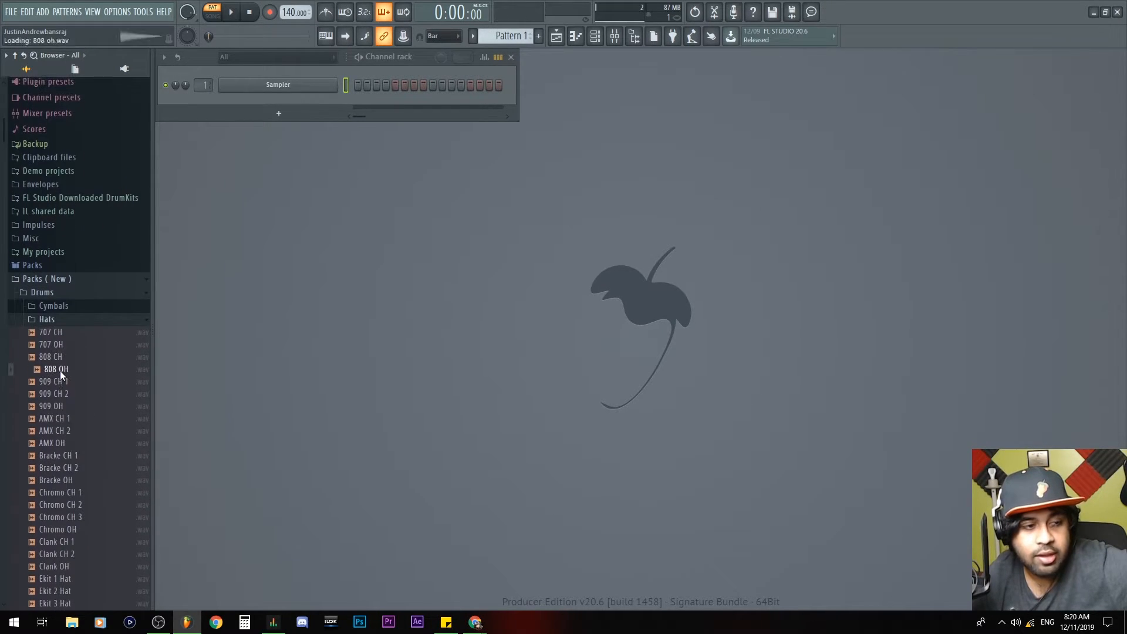
{"action": "left_click", "coordinate": [66, 319]}
{"action": "left_click", "coordinate": [74, 292]}
{"action": "left_click", "coordinate": [66, 330]}
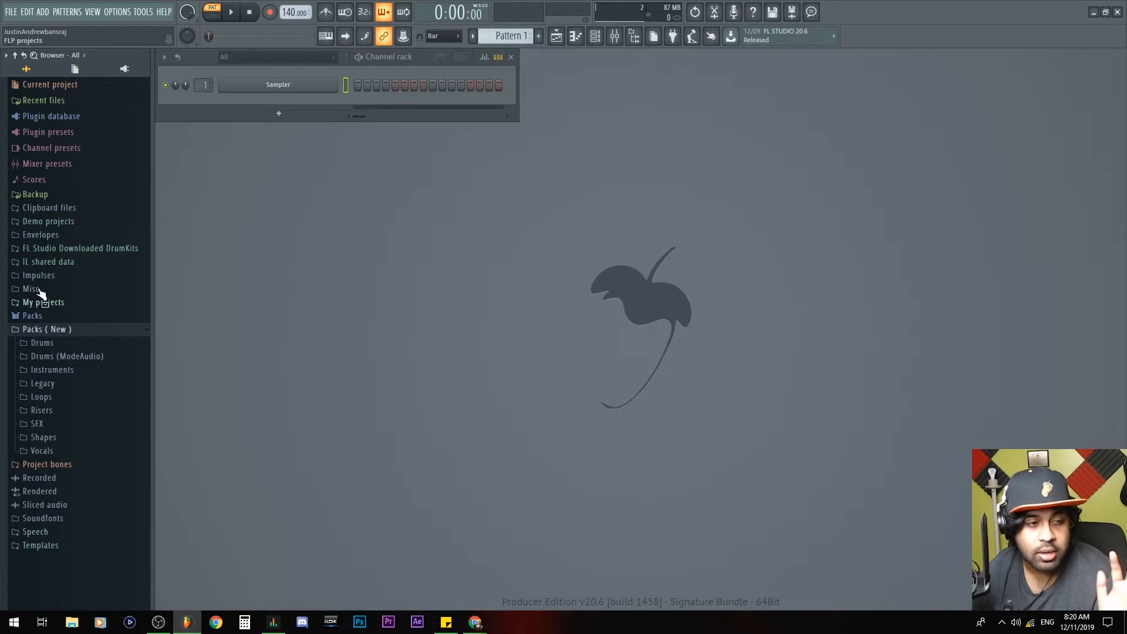
Browse the drum folders in Packs (New) and load 808 CH, 808 Kick and 808 Snare into the channel rack.
{"action": "left_click", "coordinate": [38, 382]}
{"action": "left_click", "coordinate": [47, 383]}
{"action": "left_click", "coordinate": [63, 357]}
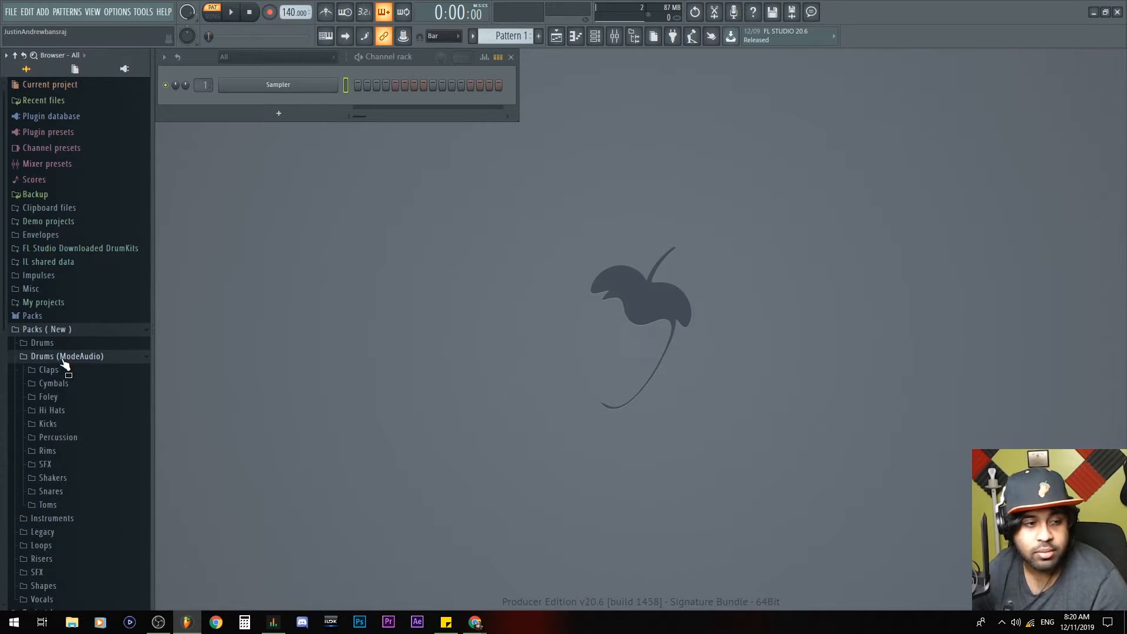
{"action": "left_click", "coordinate": [54, 343]}
{"action": "left_click", "coordinate": [64, 436]}
{"action": "left_click", "coordinate": [77, 423]}
{"action": "left_click", "coordinate": [79, 462]}
{"action": "left_click", "coordinate": [81, 487]}
{"action": "left_click", "coordinate": [84, 536]}
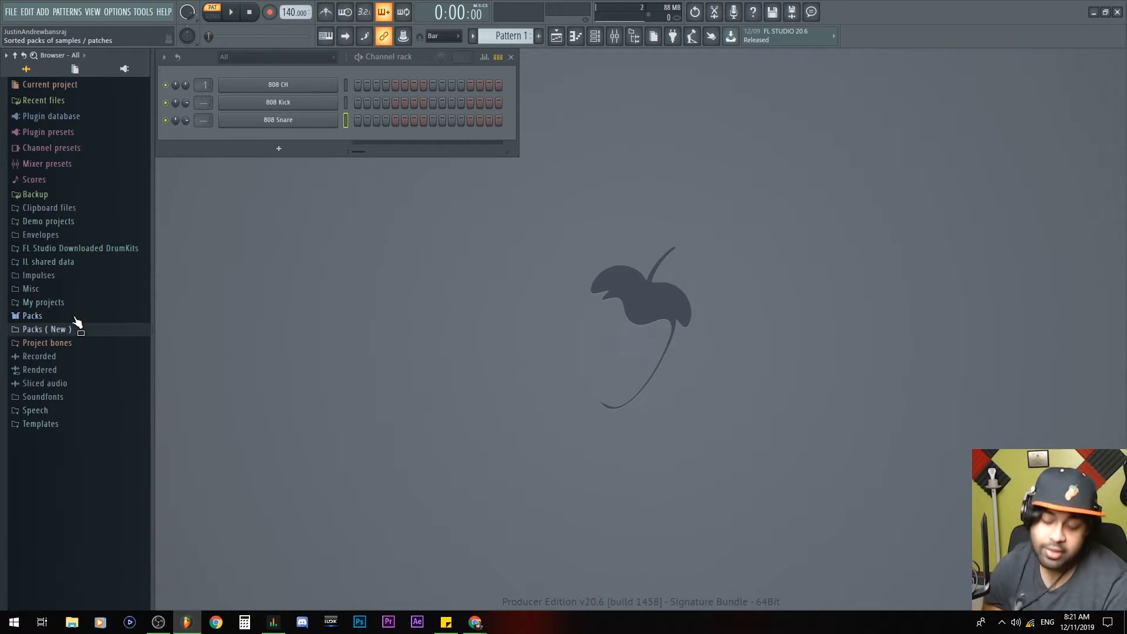
View the current project in the browser, and switch to the plugin database with the Antares and Effects folders collapsed.
{"action": "left_click", "coordinate": [81, 75]}
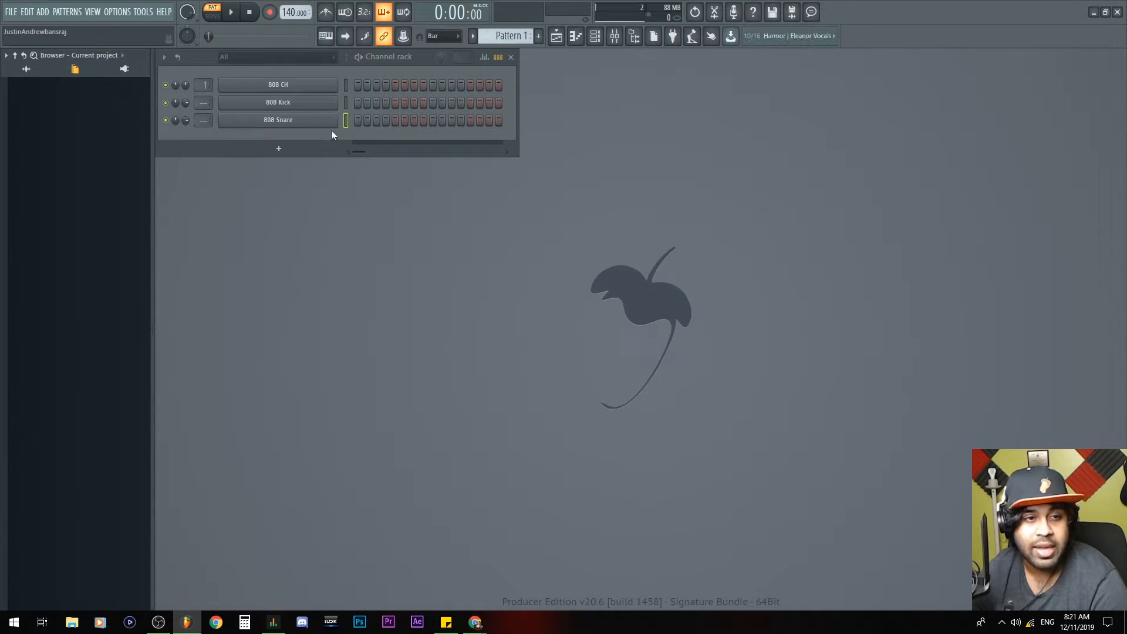
{"action": "mouse_move", "coordinate": [377, 85]}
{"action": "left_mouse_down"}
{"action": "mouse_move", "coordinate": [465, 91]}
{"action": "mouse_move", "coordinate": [0, 103]}
{"action": "left_mouse_up"}
{"action": "left_click", "coordinate": [123, 69]}
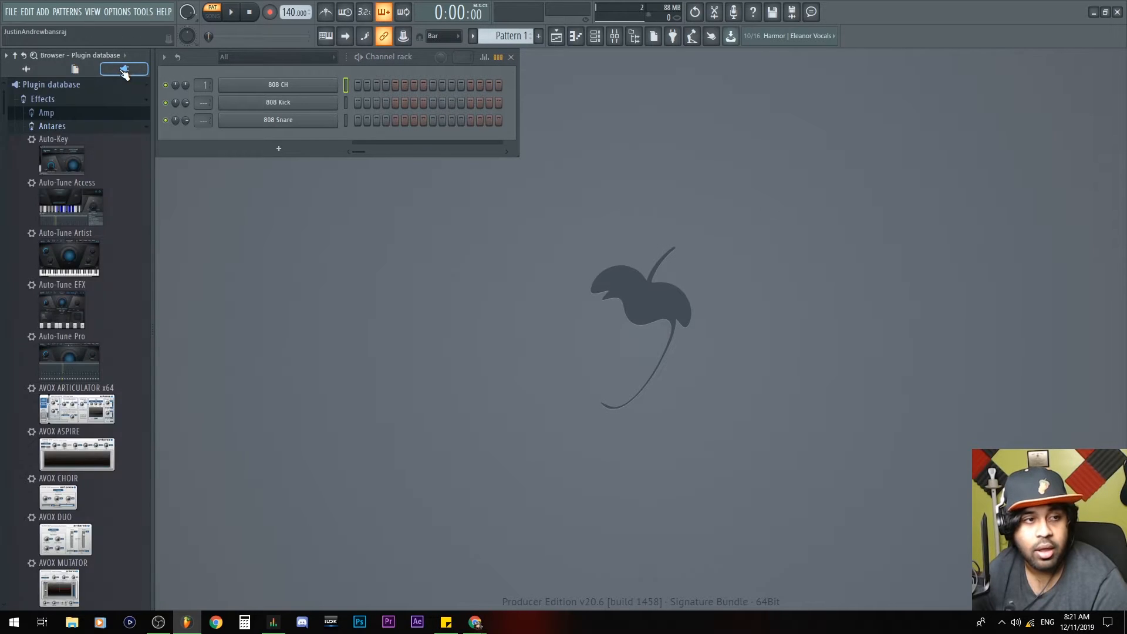
{"action": "left_click", "coordinate": [81, 127]}
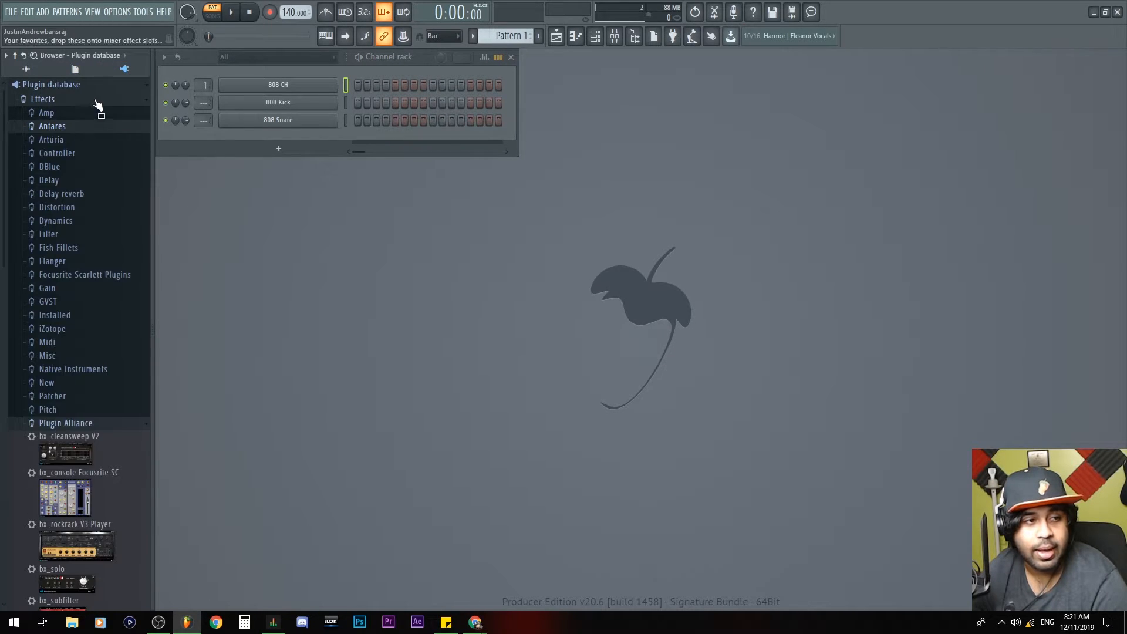
{"action": "left_click", "coordinate": [94, 99]}
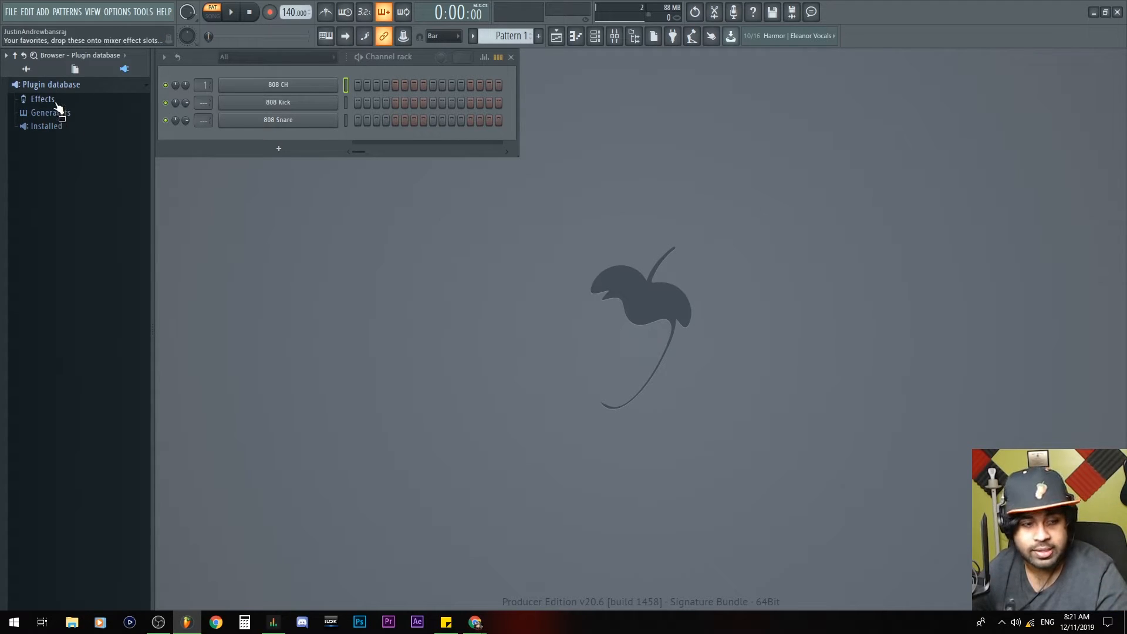
View insert 2 in the mixer, and check the Generators folder of the plugin database.
{"action": "key", "text": "F9"}
{"action": "left_click", "coordinate": [256, 286]}
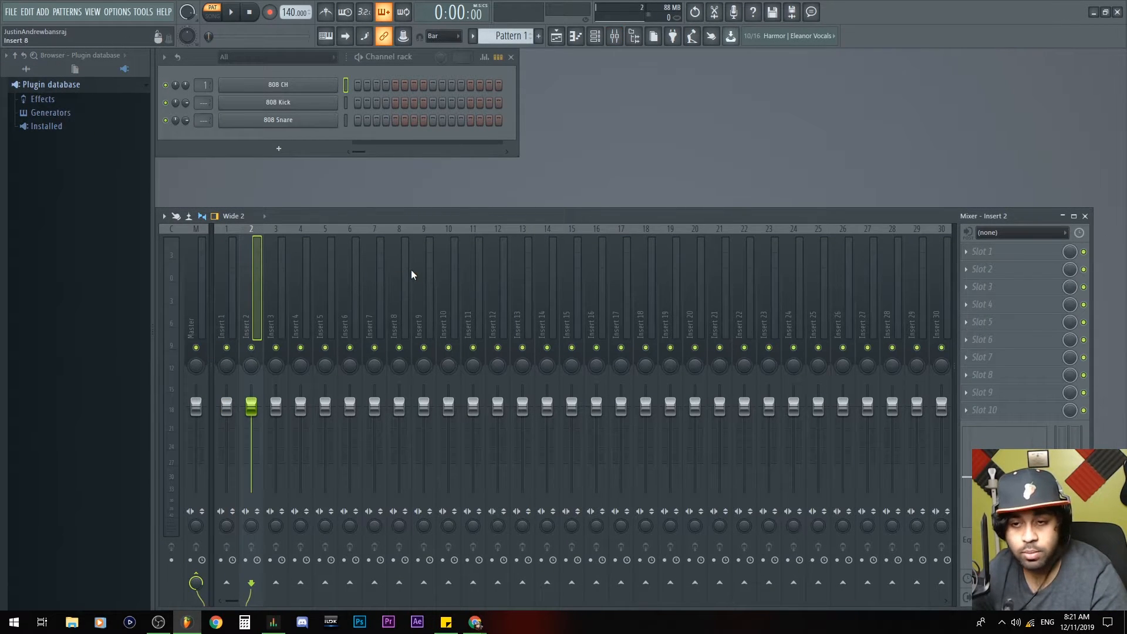
{"action": "key", "text": "F9"}
{"action": "left_click", "coordinate": [63, 114]}
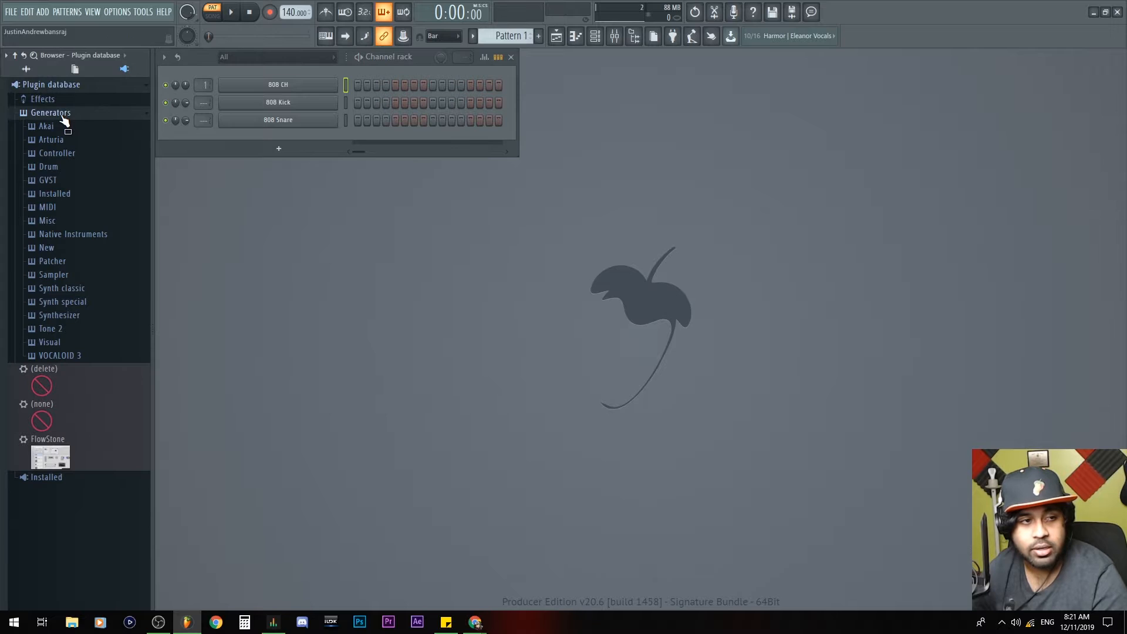
{"action": "left_click", "coordinate": [63, 113]}
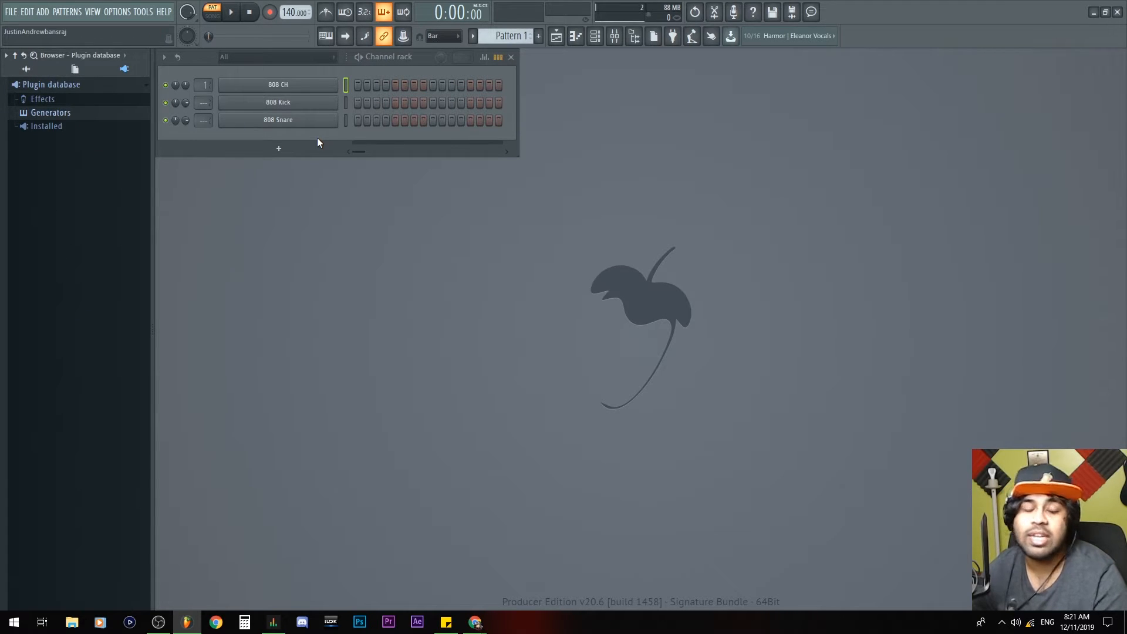
Select the 808 Snare channel and hide the browser.
{"action": "left_click", "coordinate": [308, 124]}
{"action": "left_click", "coordinate": [309, 124]}
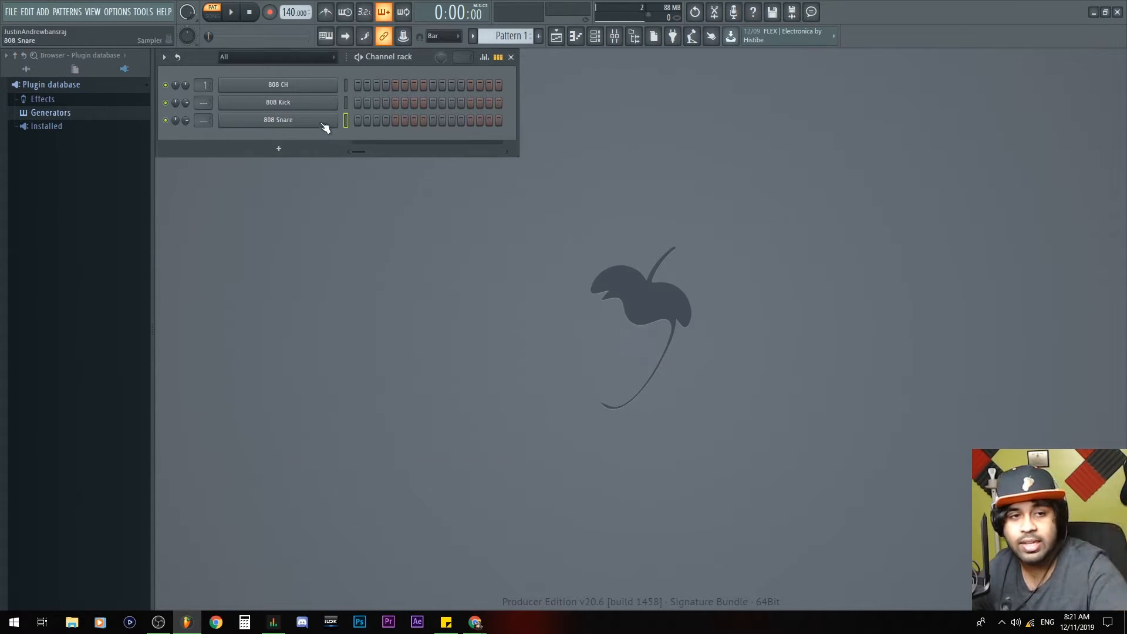
{"action": "left_click", "coordinate": [152, 239]}
Move the channel rack away and back to its place, toggling its visibility in both positions.
{"action": "left_click_drag", "start_coordinate": [276, 63], "coordinate": [373, 115]}
{"action": "key", "text": "F6"}
{"action": "key", "text": "F6"}
{"action": "left_click_drag", "start_coordinate": [370, 115], "coordinate": [273, 70]}
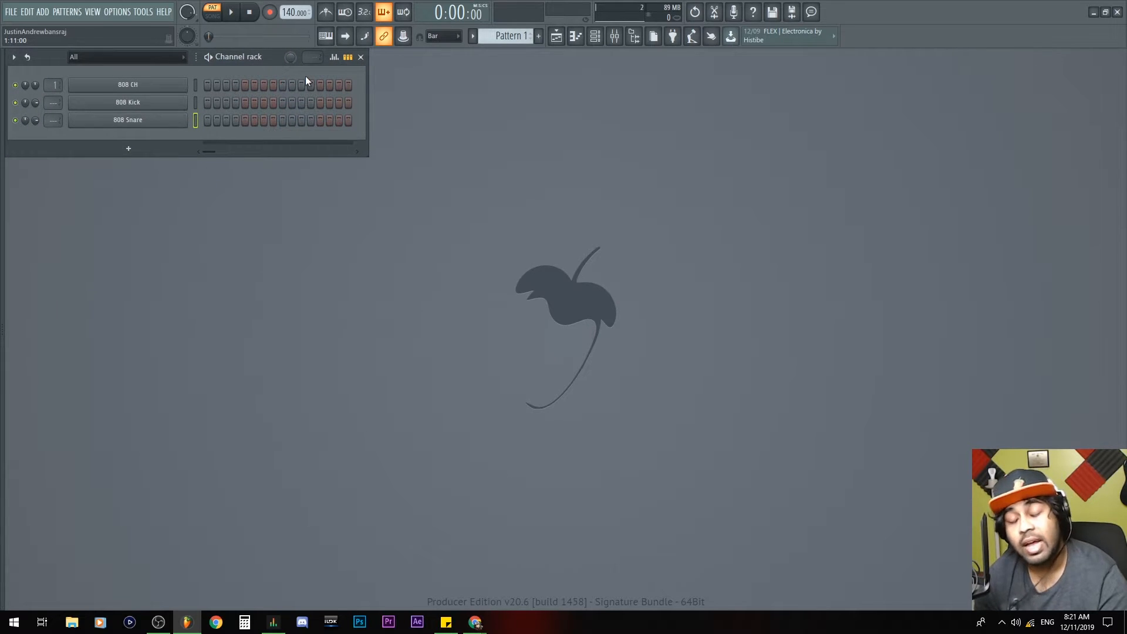
{"action": "key", "text": "F6"}
{"action": "key", "text": "F6"}
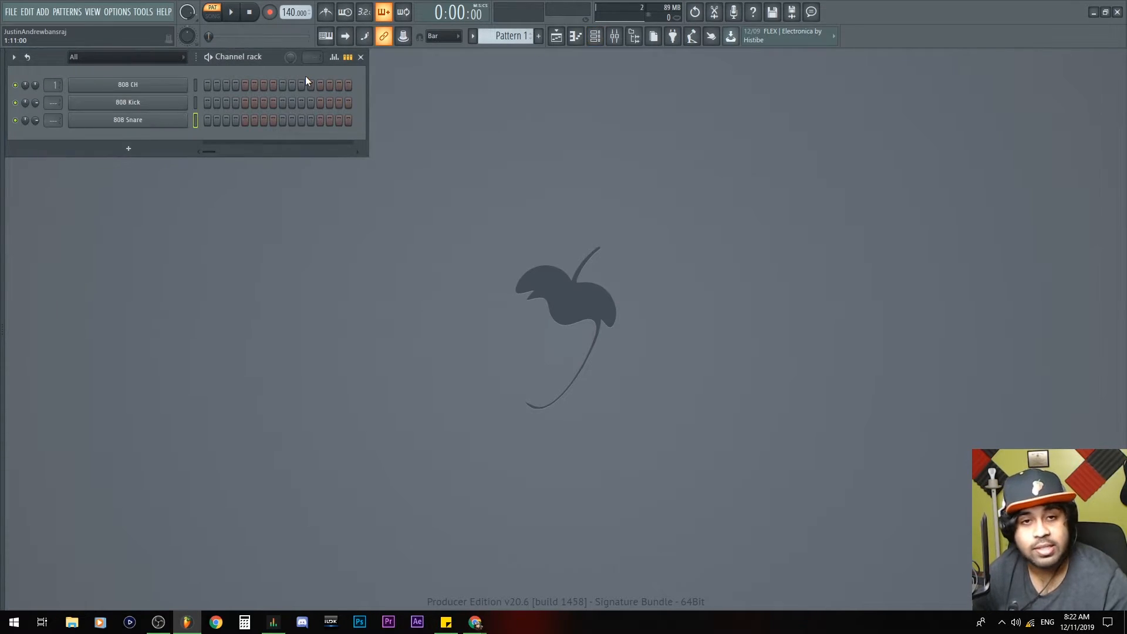
Toggle the channel rack's visibility off and on several times, leaving it displayed.
{"action": "left_click", "coordinate": [598, 40]}
{"action": "left_click", "coordinate": [599, 40]}
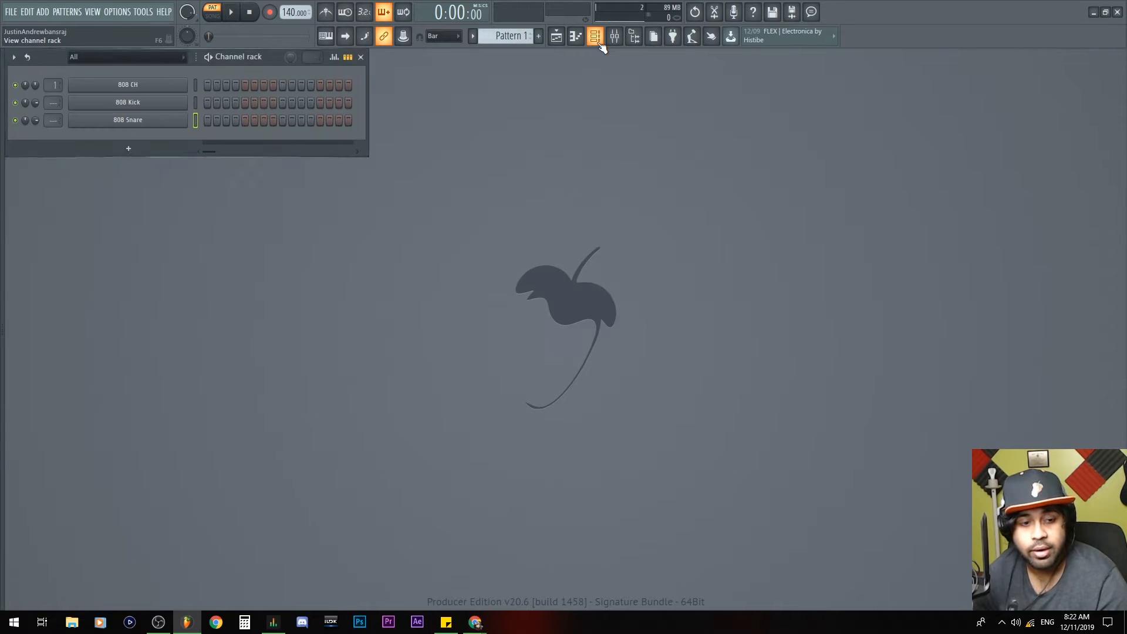
{"action": "key", "text": "F6"}
{"action": "key", "text": "F6"}
{"action": "left_click", "coordinate": [599, 45]}
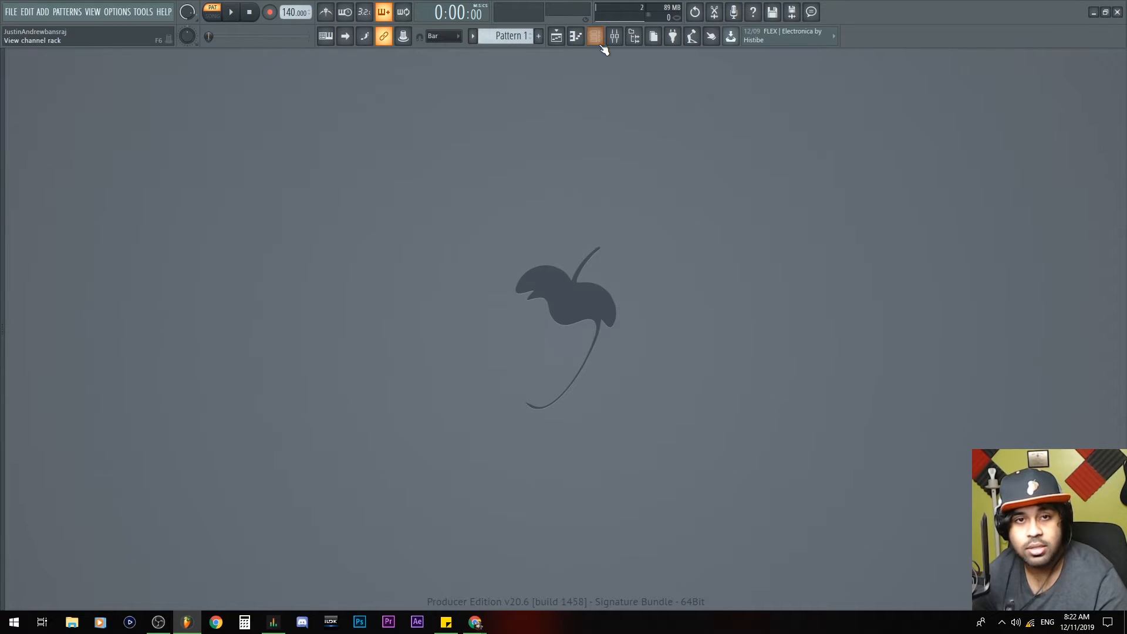
{"action": "left_click", "coordinate": [601, 44]}
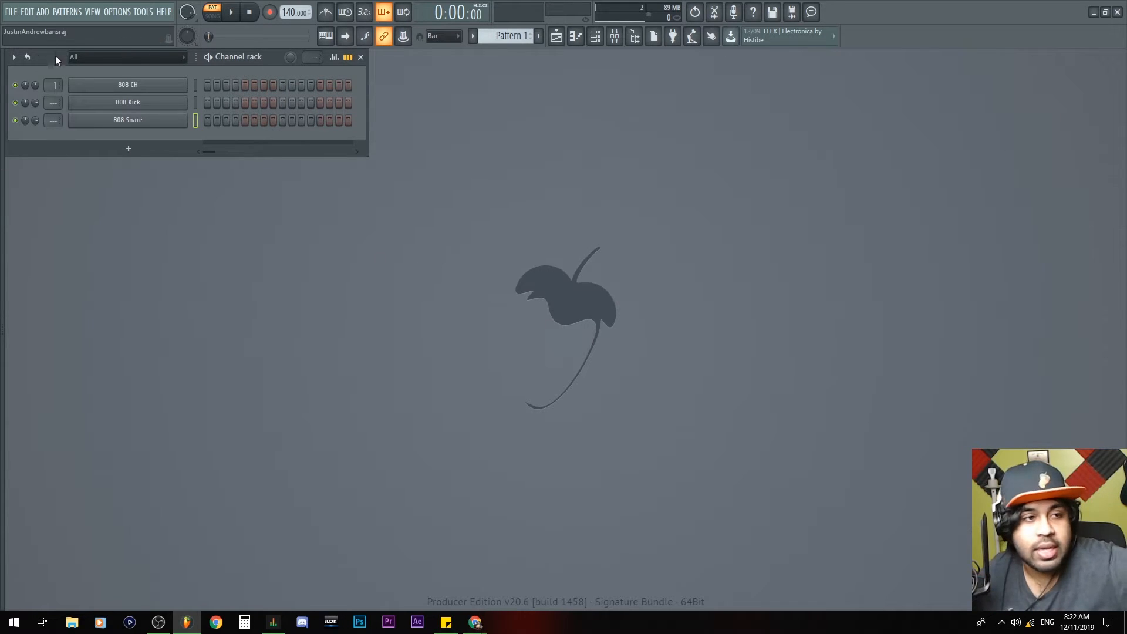
Open and close the sampler settings of the 808 CH, 808 Kick and 808 Snare channels.
{"action": "left_click", "coordinate": [134, 85]}
{"action": "left_click", "coordinate": [132, 86]}
{"action": "left_click", "coordinate": [141, 104]}
{"action": "left_click", "coordinate": [141, 104]}
{"action": "left_click", "coordinate": [138, 121]}
{"action": "left_click", "coordinate": [139, 121]}
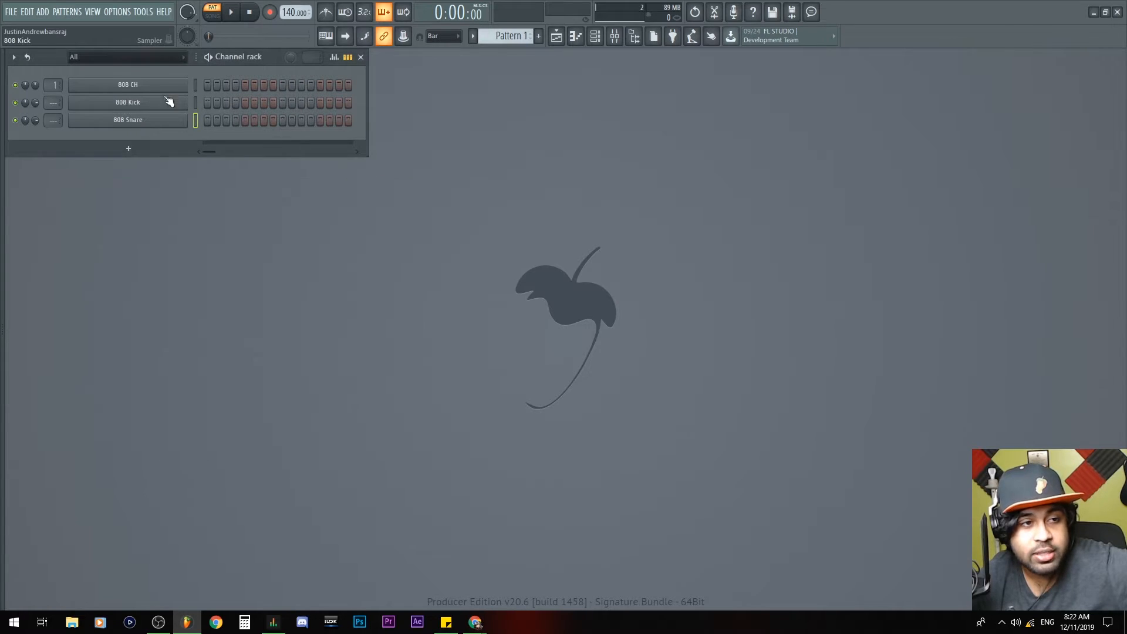
{"action": "left_click", "coordinate": [160, 102]}
{"action": "left_click", "coordinate": [160, 90]}
{"action": "left_click", "coordinate": [165, 103]}
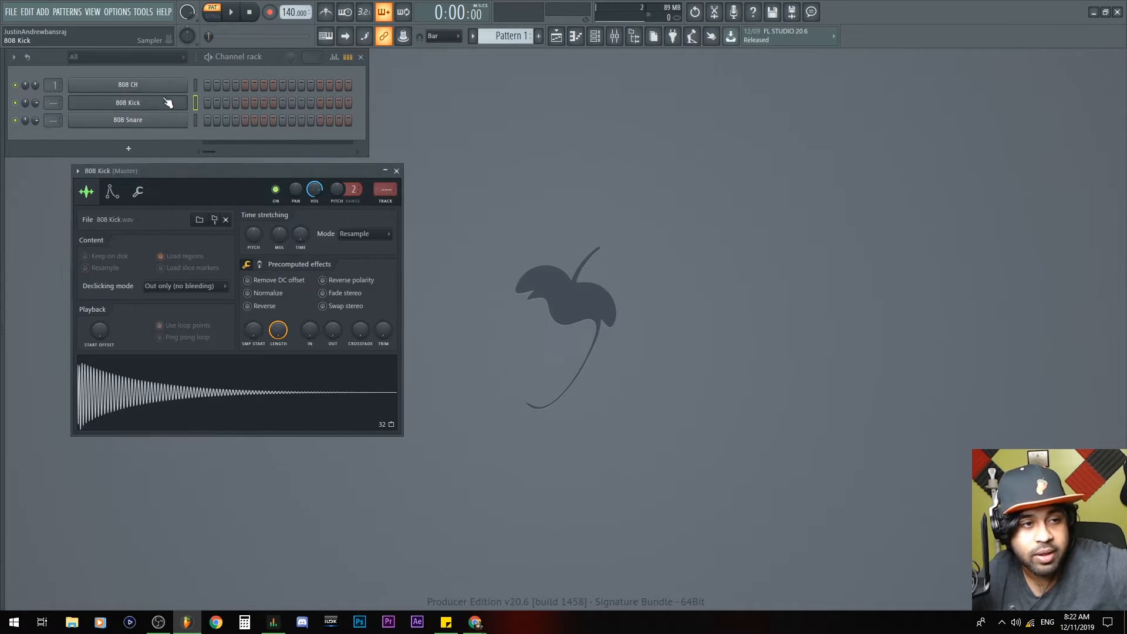
{"action": "left_click", "coordinate": [168, 89]}
{"action": "left_click", "coordinate": [169, 89]}
Try a test beat with 808 CH on step 1, 808 Kick on step 5 and 808 Snare on step 9, and play it.
{"action": "mouse_move", "coordinate": [216, 85]}
{"action": "left_mouse_down"}
{"action": "mouse_move", "coordinate": [295, 83]}
{"action": "mouse_move", "coordinate": [215, 86]}
{"action": "left_mouse_up"}
{"action": "left_click", "coordinate": [137, 84]}
{"action": "left_click", "coordinate": [137, 85]}
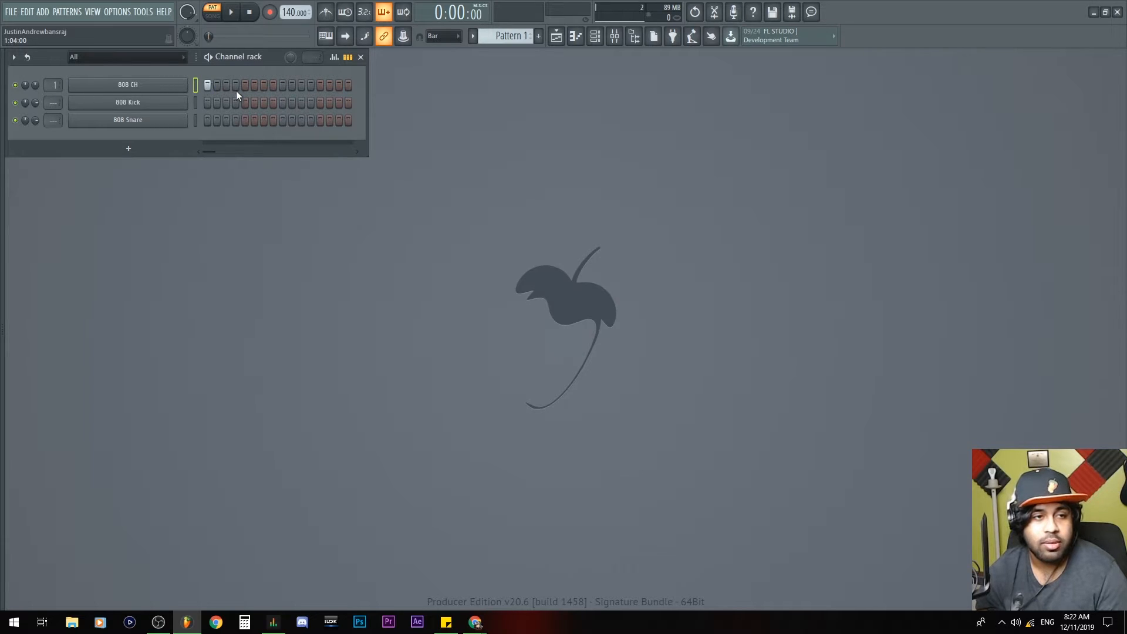
{"action": "left_click", "coordinate": [245, 103]}
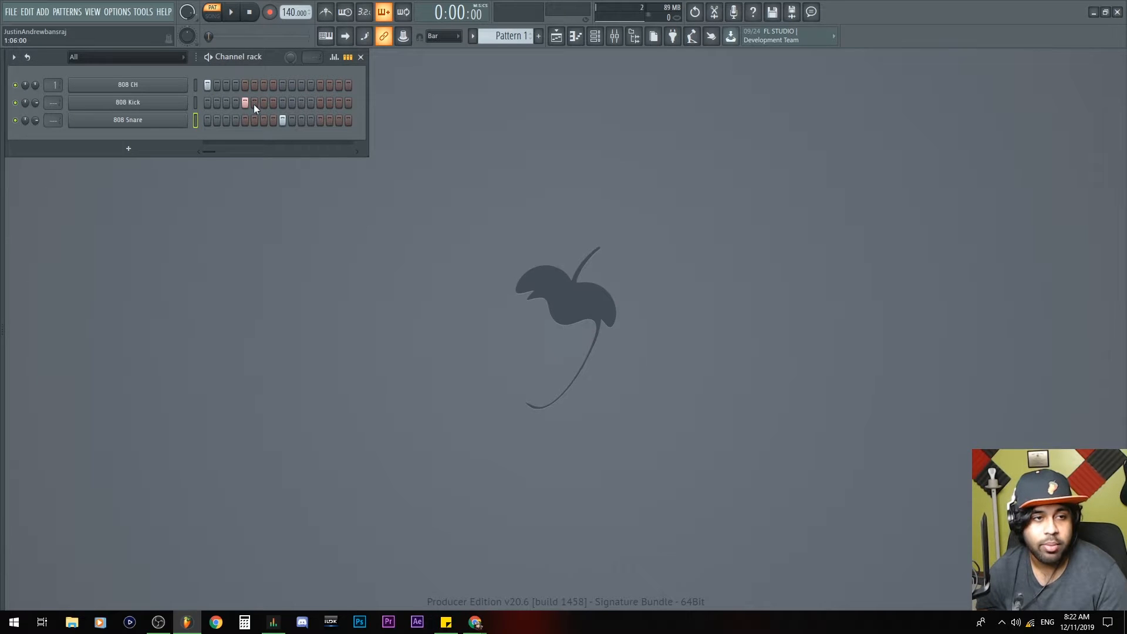
{"action": "left_click", "coordinate": [232, 14]}
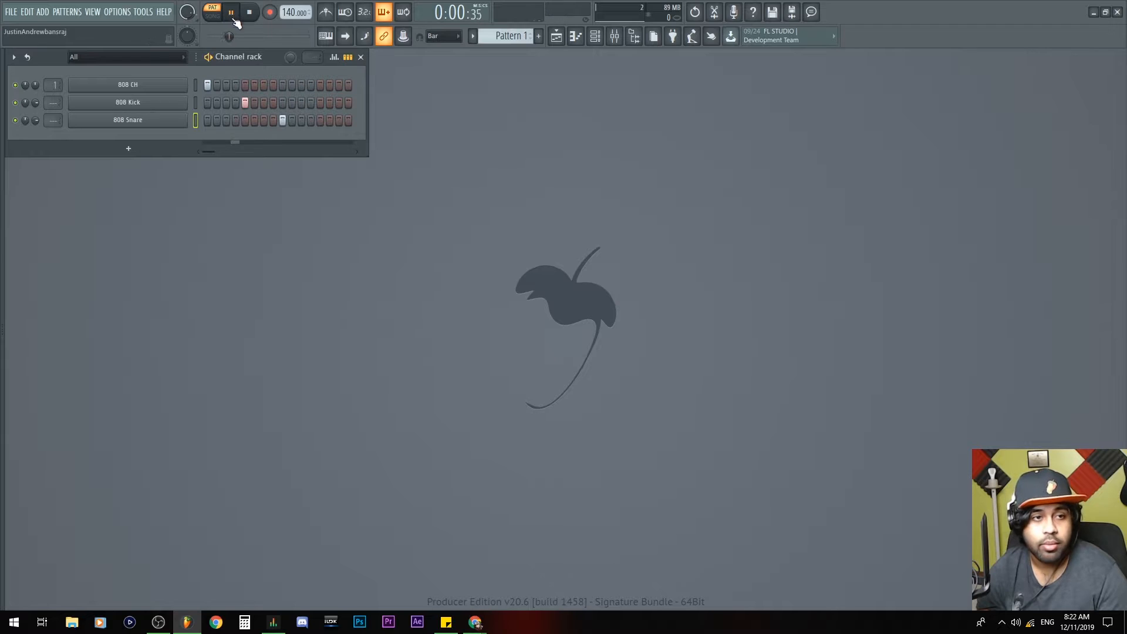
{"action": "left_click", "coordinate": [249, 13]}
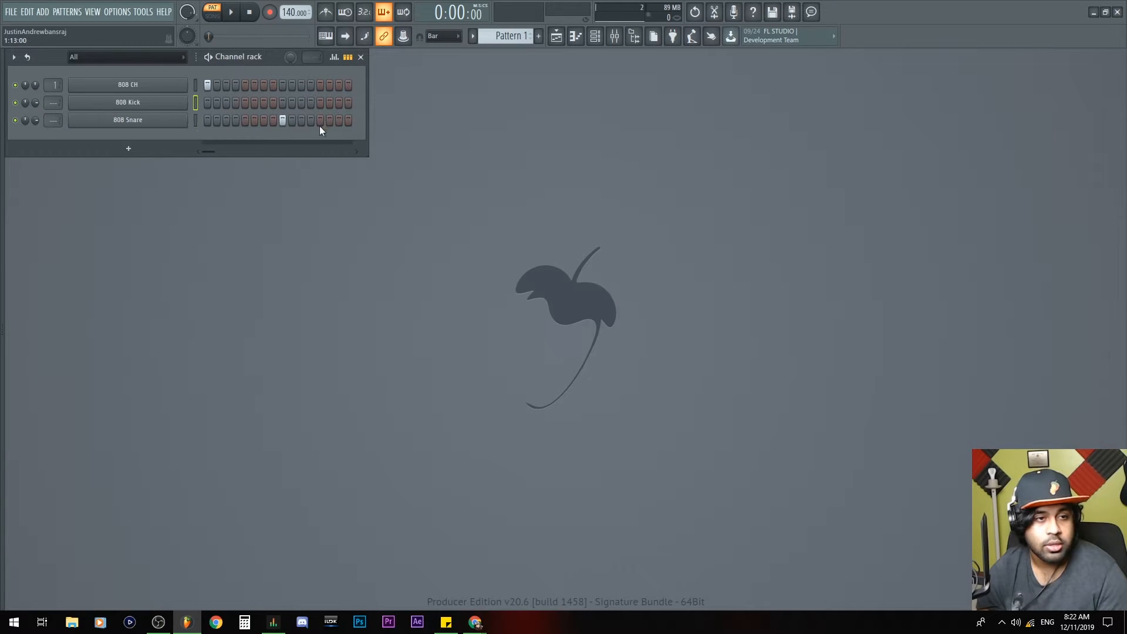
View the 808 CH channel's sampler settings and waveform, and close them.
{"action": "left_click", "coordinate": [180, 90]}
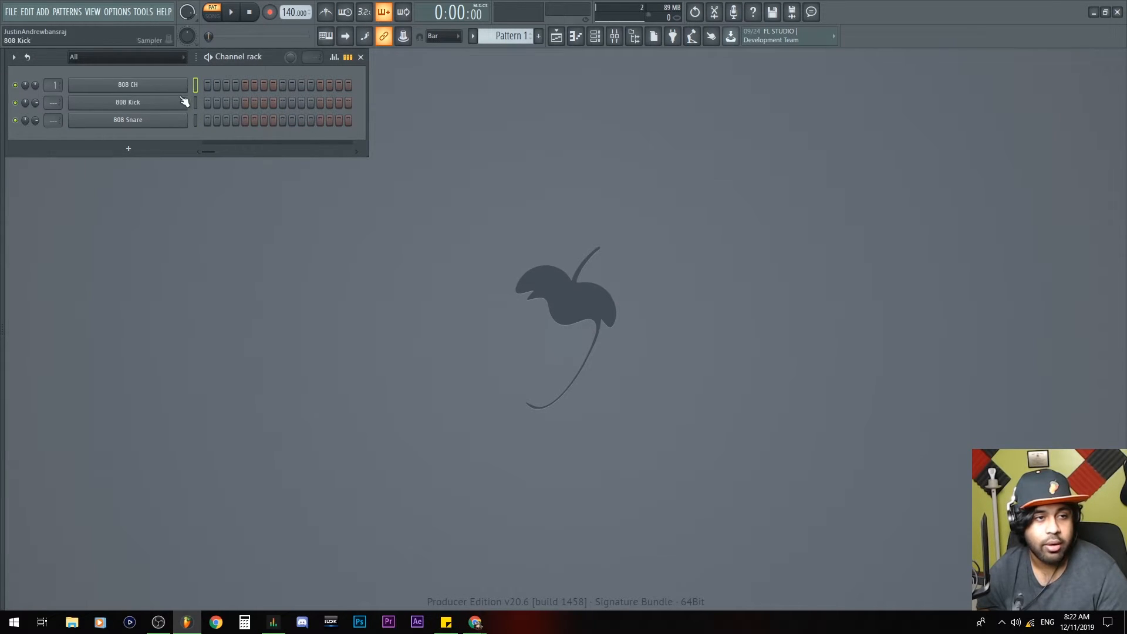
{"action": "left_click", "coordinate": [164, 86]}
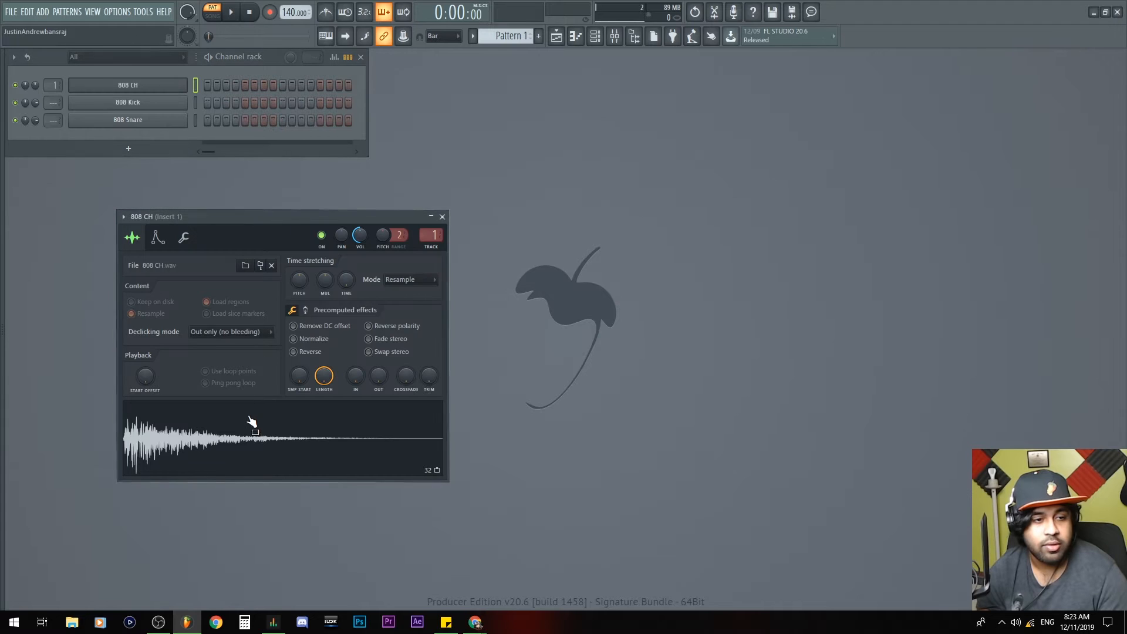
{"action": "left_click", "coordinate": [442, 216]}
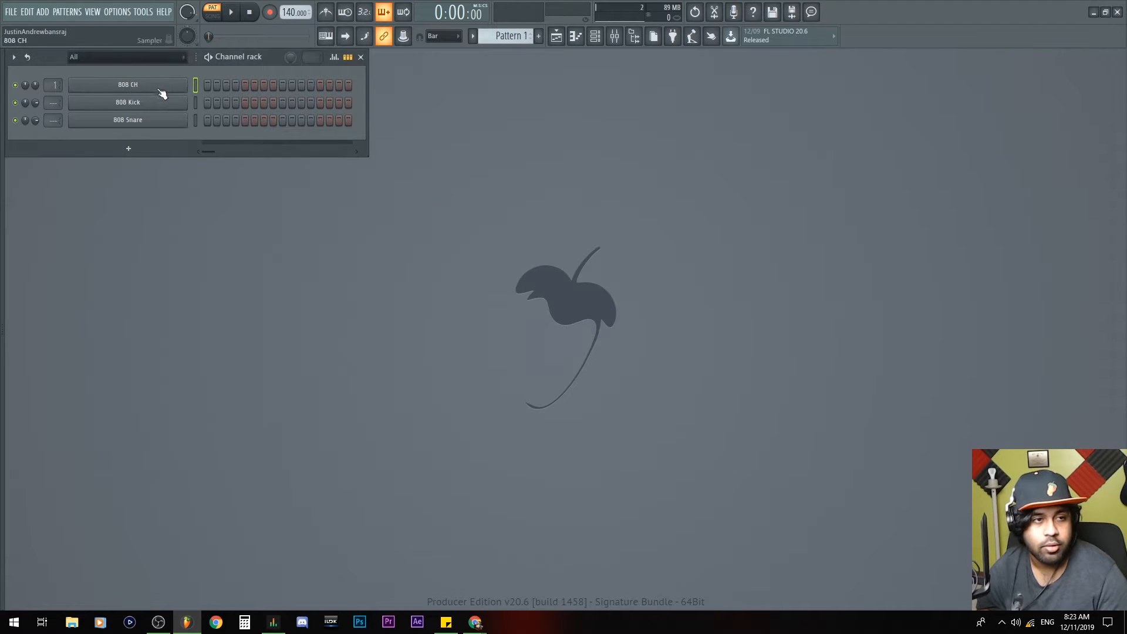
Fill every second step of the 808 CH channel in Pattern 1, and play the hi-hats back.
{"action": "right_click", "coordinate": [34, 84]}
{"action": "left_click", "coordinate": [41, 89]}
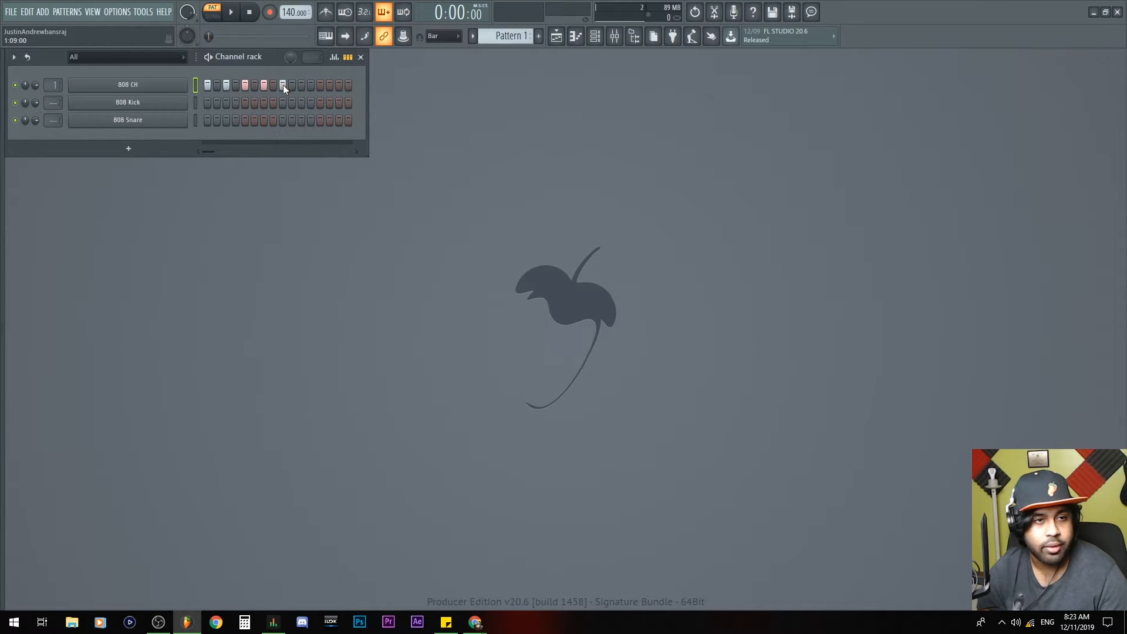
{"action": "left_click", "coordinate": [336, 85]}
{"action": "key", "text": "space"}
{"action": "key", "text": "space"}
Add an 808 Kick on step 1 and an 808 Snare on step 9, and play the full pattern.
{"action": "left_click", "coordinate": [208, 102]}
{"action": "left_click", "coordinate": [283, 120]}
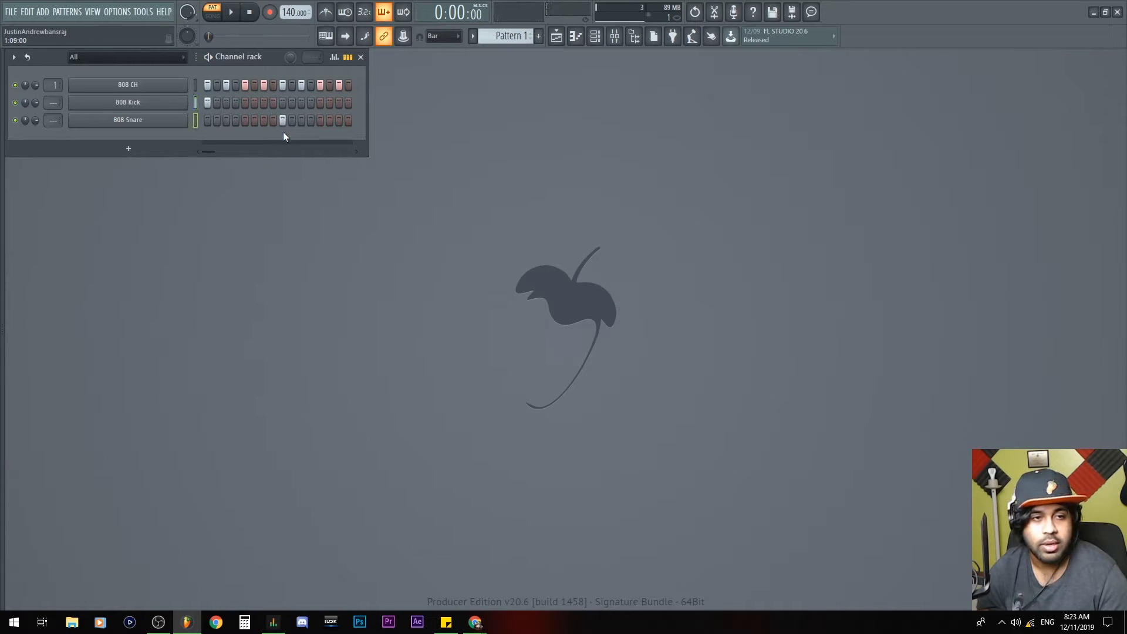
{"action": "key", "text": "space"}
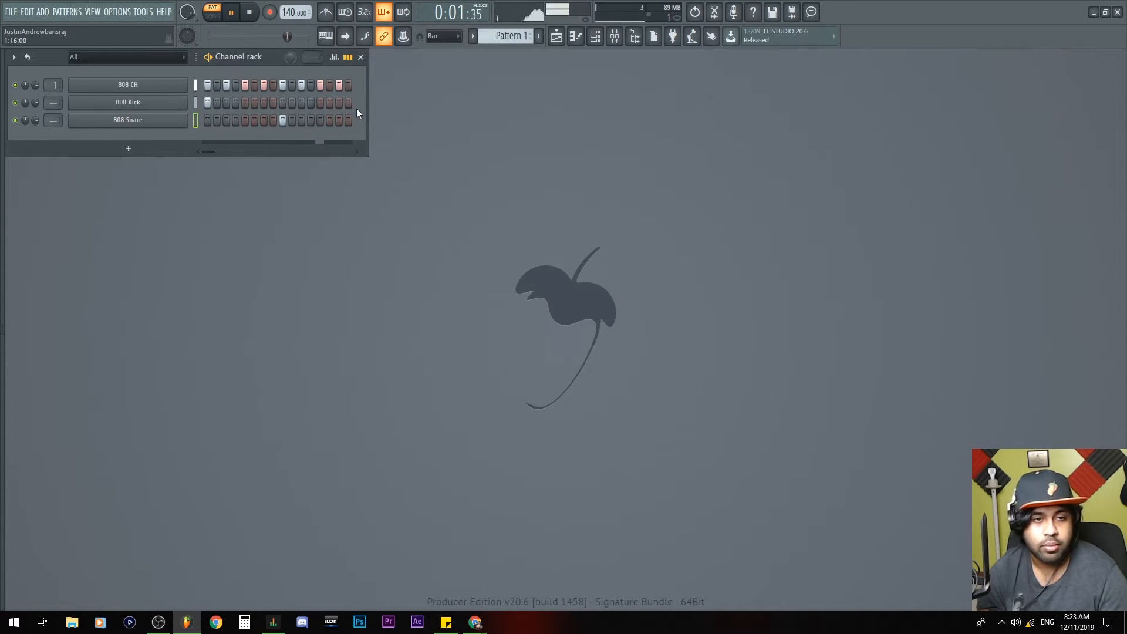
{"action": "key", "text": "space"}
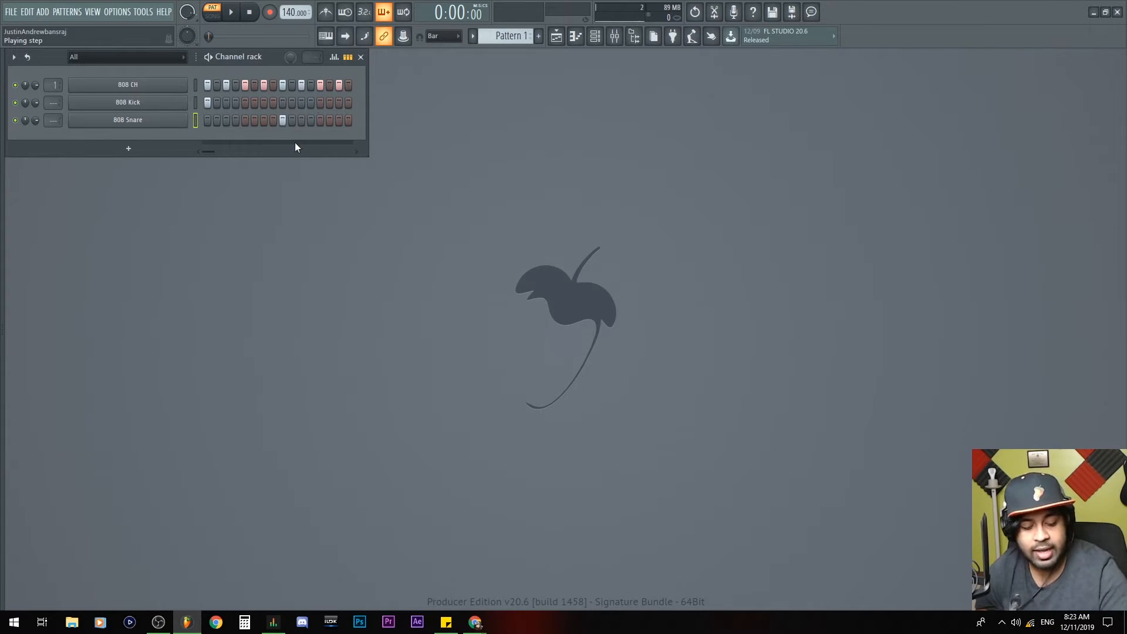
Show the playlist and widen it towards the channel rack.
{"action": "key", "text": "F5"}
{"action": "key", "text": "F5"}
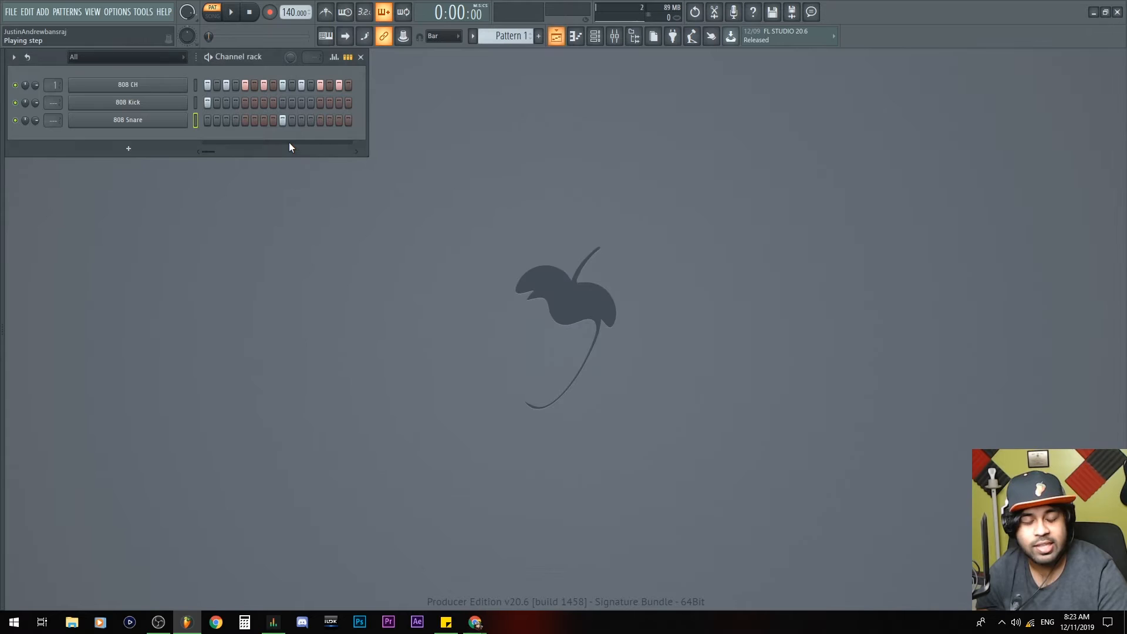
{"action": "key", "text": "F5"}
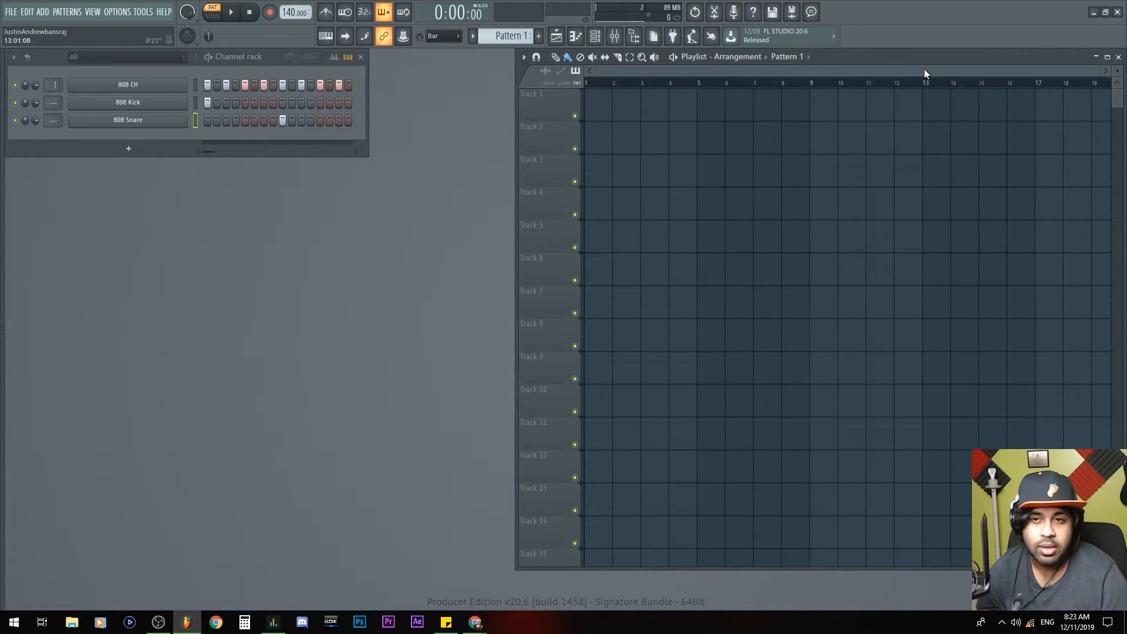
{"action": "mouse_move", "coordinate": [932, 61]}
{"action": "left_mouse_down"}
{"action": "mouse_move", "coordinate": [892, 71]}
{"action": "mouse_move", "coordinate": [933, 64]}
{"action": "left_mouse_up"}
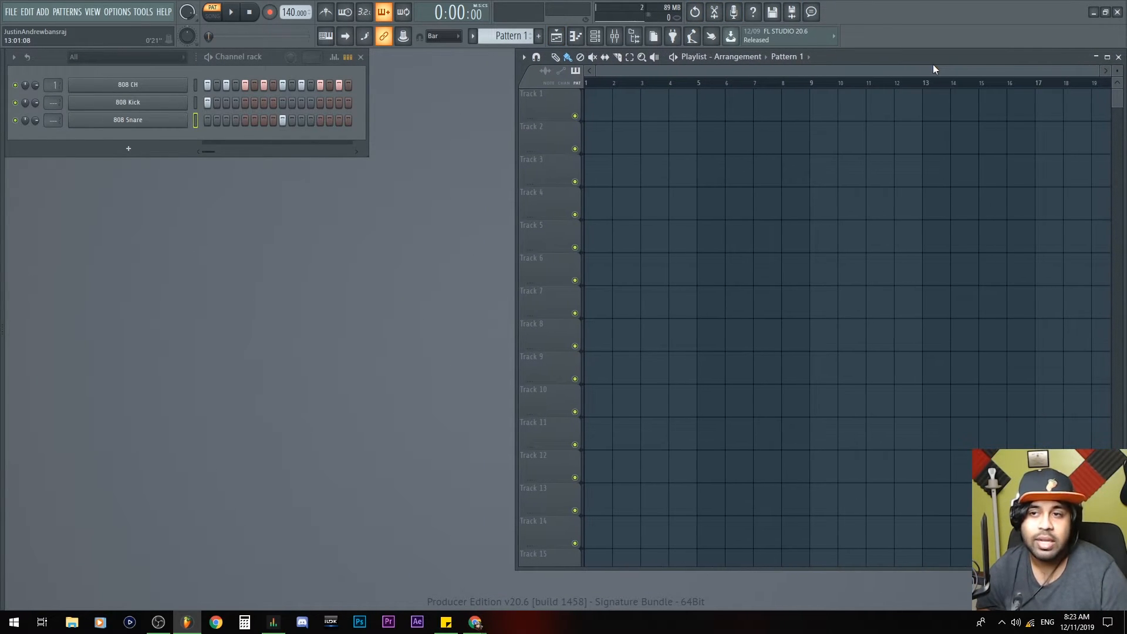
{"action": "left_click_drag", "start_coordinate": [515, 193], "coordinate": [385, 208]}
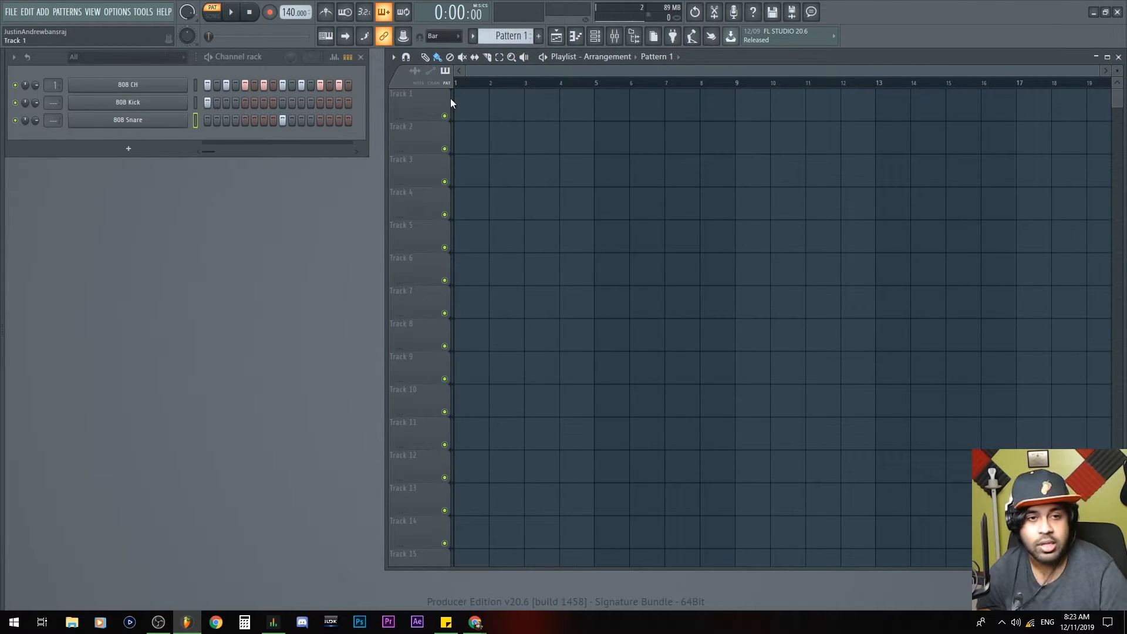
Place four consecutive Pattern 1 clips on Track 1 of the playlist, filling bars 1 to 4.
{"action": "left_click", "coordinate": [486, 115]}
{"action": "left_click_drag", "start_coordinate": [508, 104], "coordinate": [438, 112]}
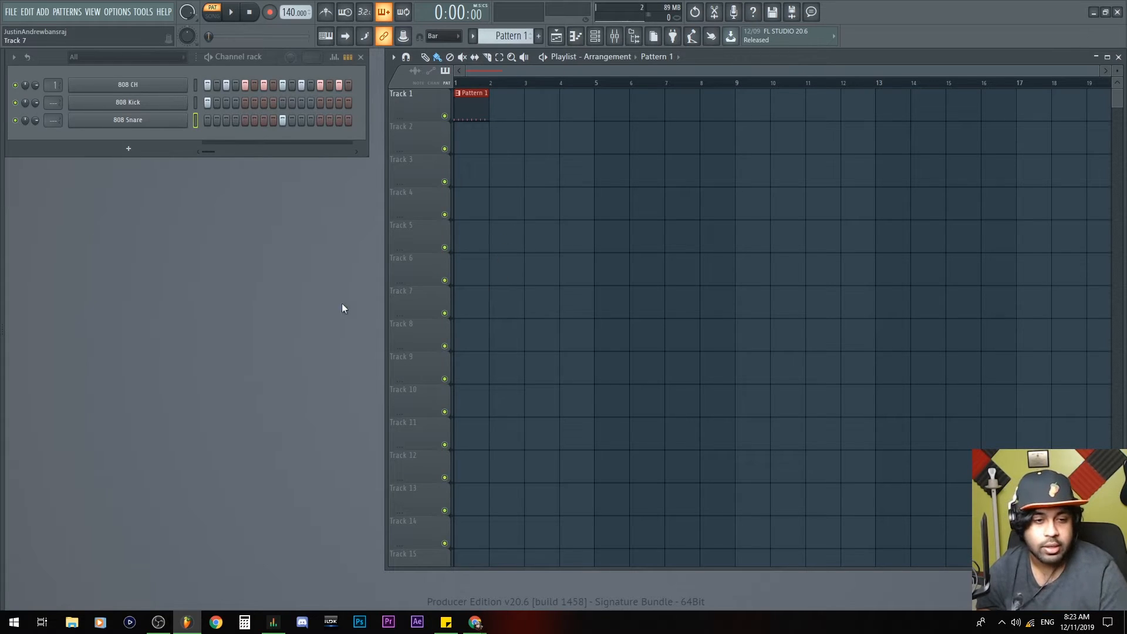
{"action": "left_click", "coordinate": [504, 111]}
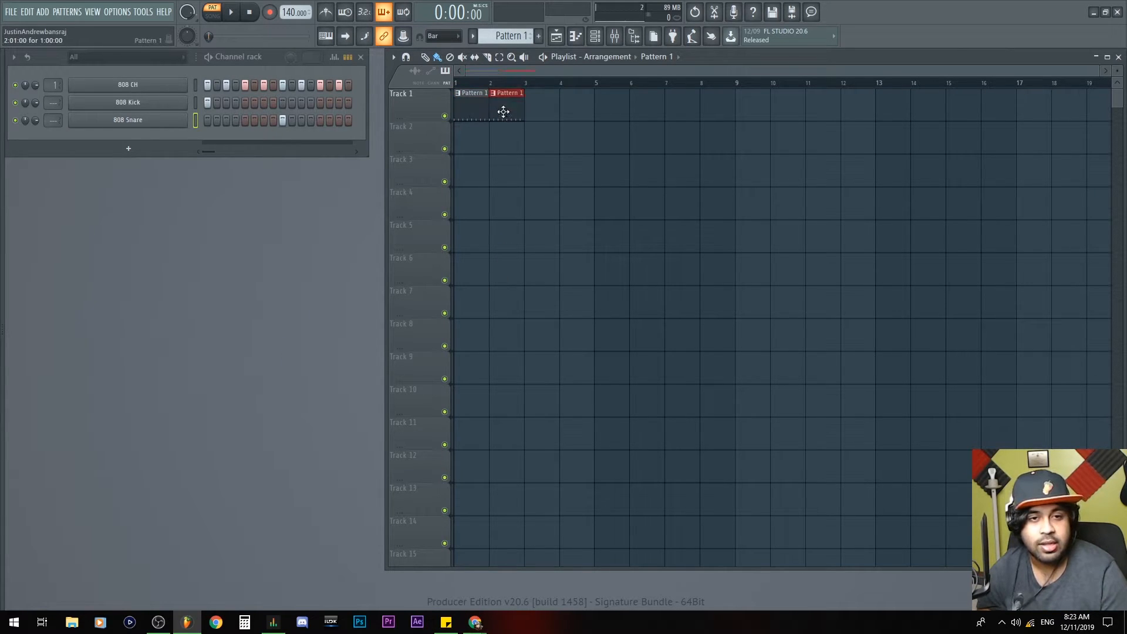
{"action": "left_click", "coordinate": [555, 115]}
{"action": "left_click", "coordinate": [573, 111]}
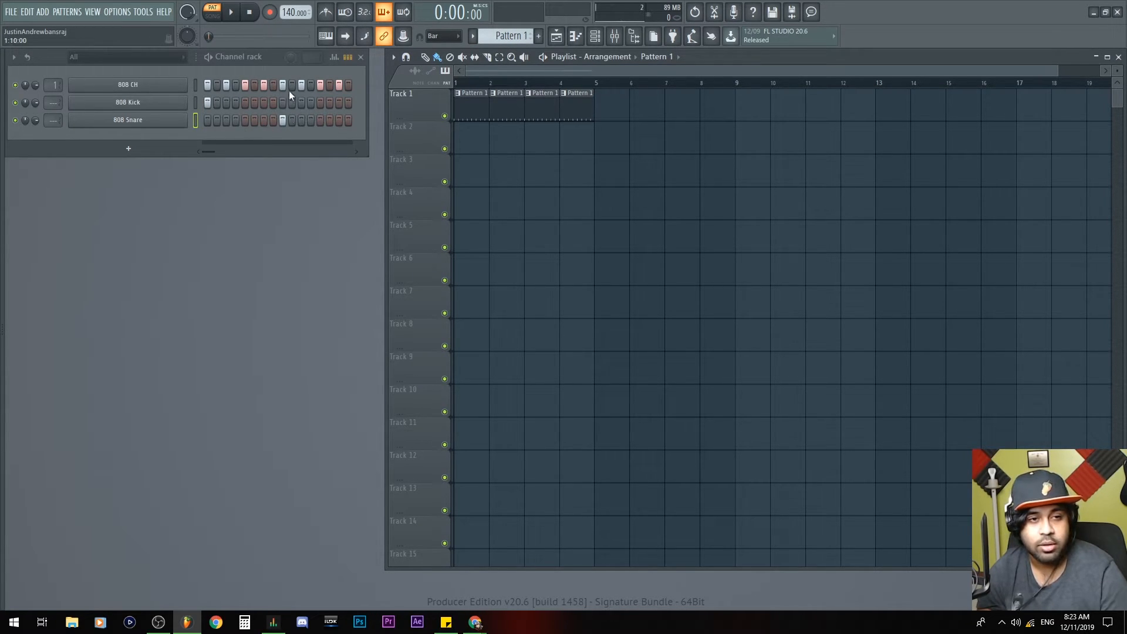
Try four Pattern 2 clips in bars 5 to 8 of Track 1, remove them, and reselect Pattern 1.
{"action": "scroll", "coordinate": [518, 37], "scroll_direction": "down", "scroll_amount": 1}
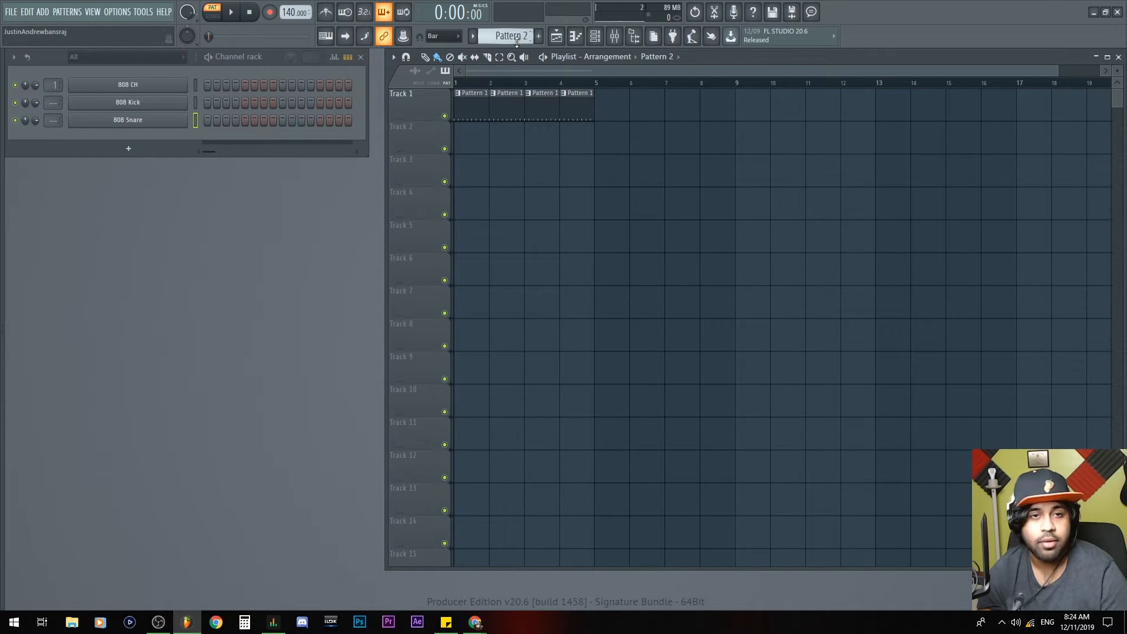
{"action": "left_click", "coordinate": [611, 106]}
{"action": "left_click", "coordinate": [634, 106]}
{"action": "left_click", "coordinate": [675, 107]}
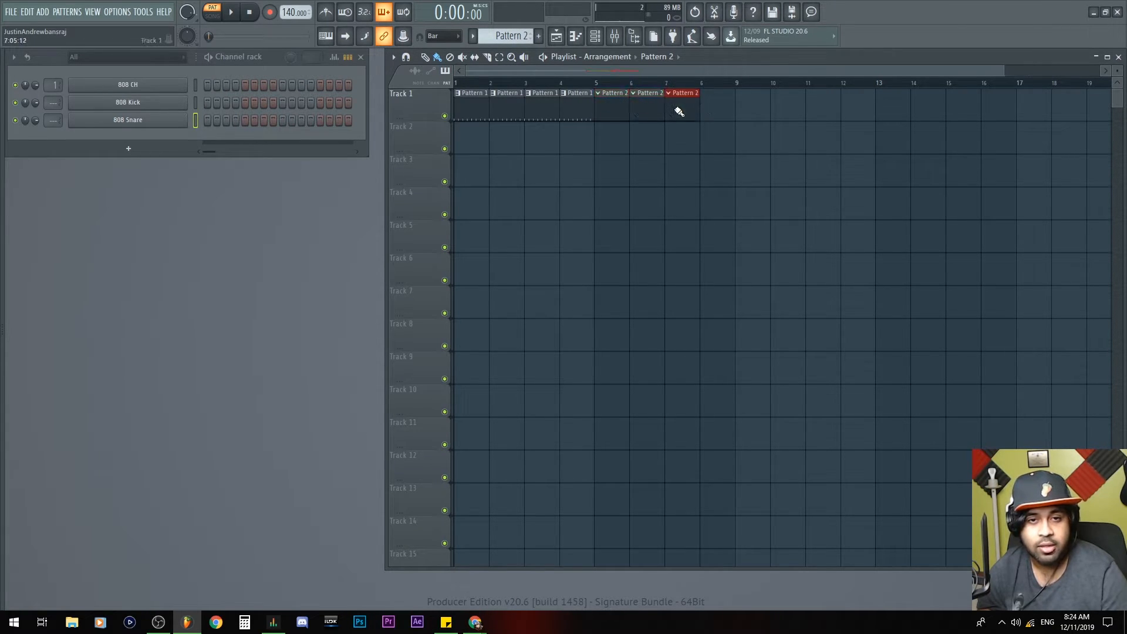
{"action": "left_click", "coordinate": [723, 110]}
{"action": "right_click", "coordinate": [742, 119]}
{"action": "left_click", "coordinate": [717, 119]}
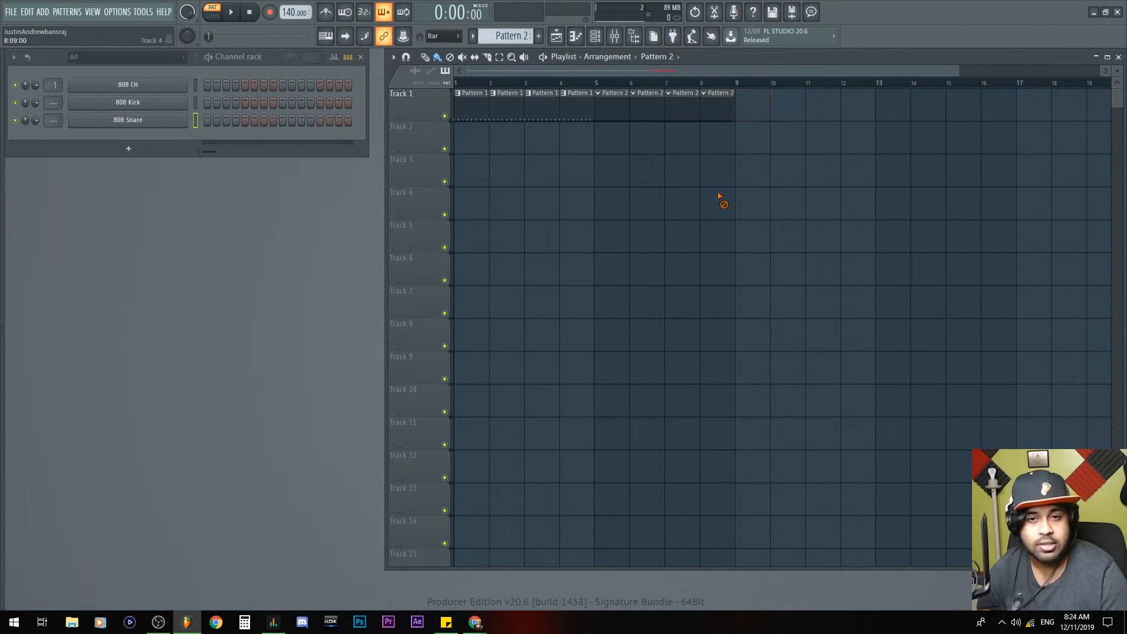
{"action": "mouse_move", "coordinate": [210, 119]}
{"action": "left_mouse_down"}
{"action": "mouse_move", "coordinate": [348, 120]}
{"action": "mouse_move", "coordinate": [206, 119]}
{"action": "left_mouse_up"}
{"action": "left_click_drag", "start_coordinate": [728, 121], "coordinate": [611, 108]}
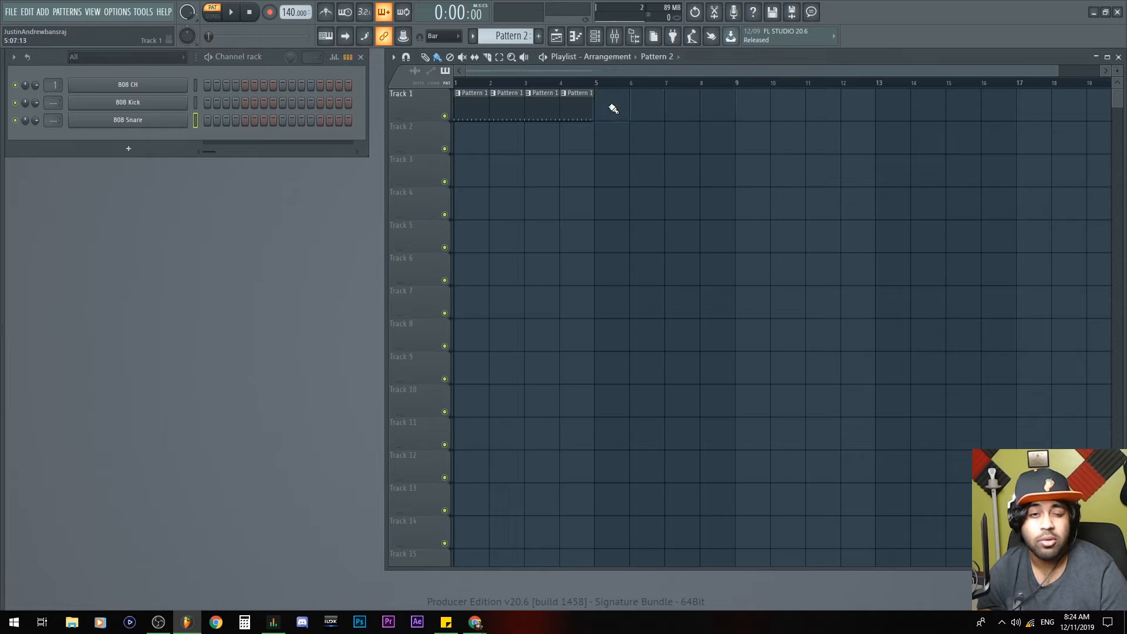
{"action": "left_click", "coordinate": [471, 111]}
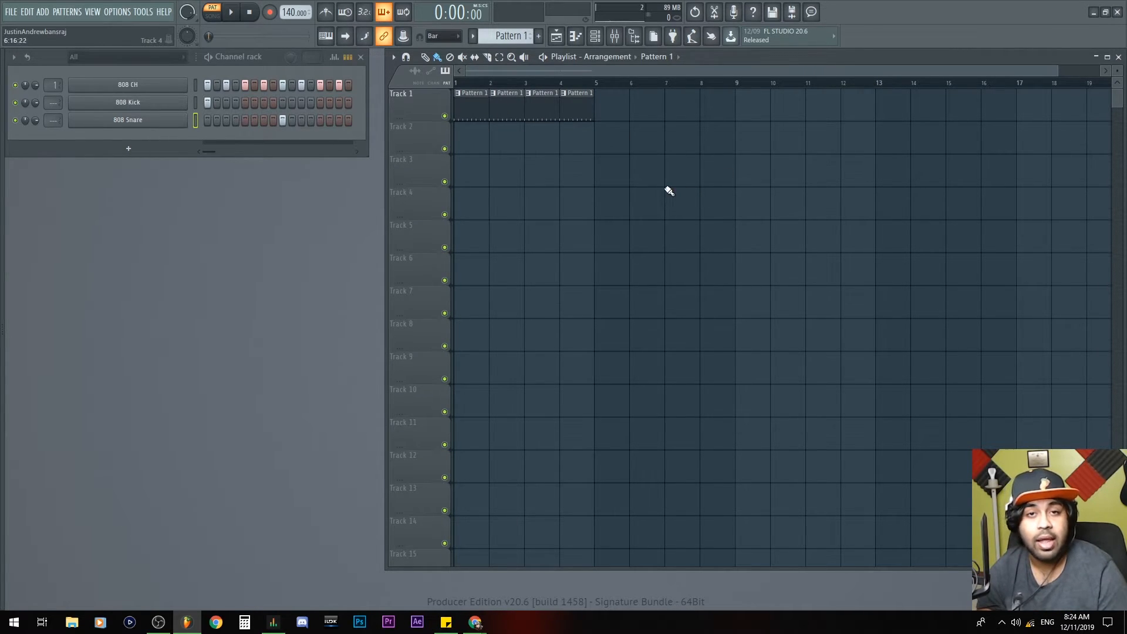
Create an automation clip for the 808 CH channel volume, shaped to dip at bar 2, peak at about 92% at bar 3 and dip at bar 4.
{"action": "right_click", "coordinate": [594, 218], "text": "ctrl"}
{"action": "right_click", "coordinate": [579, 222], "text": "ctrl"}
{"action": "scroll", "coordinate": [598, 256], "scroll_direction": "down", "scroll_amount": 5}
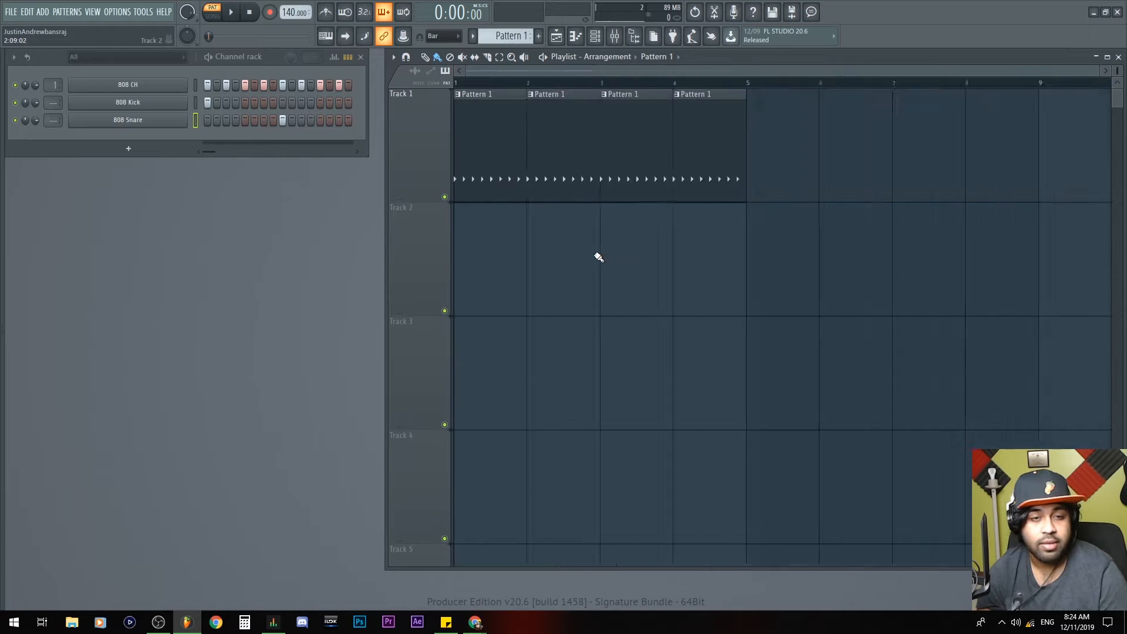
{"action": "right_click", "coordinate": [35, 86]}
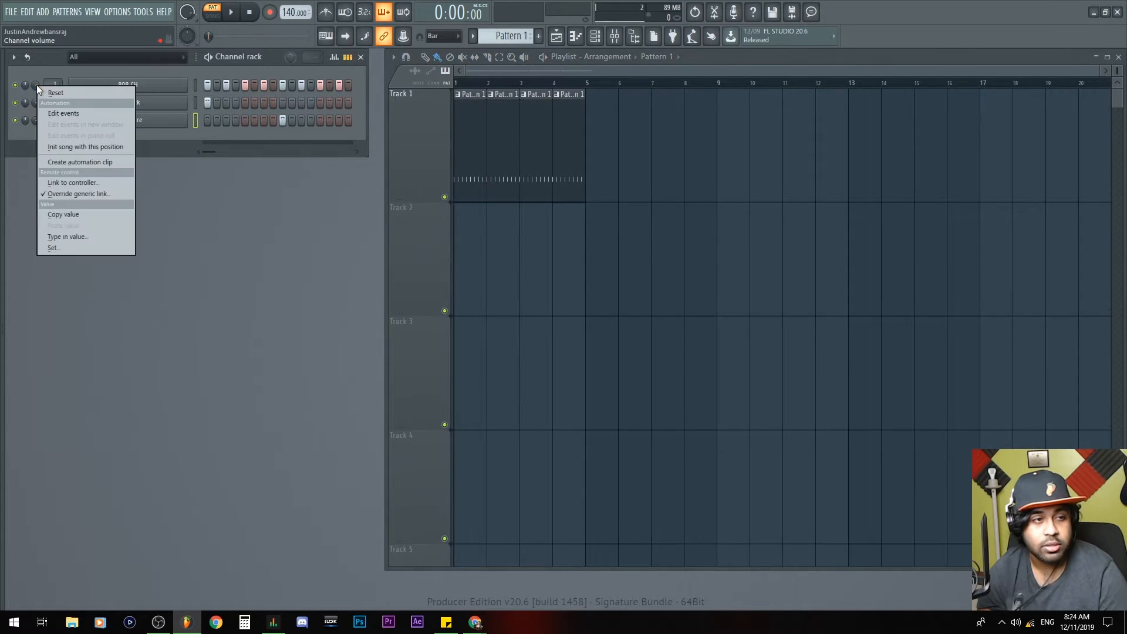
{"action": "left_click", "coordinate": [82, 163]}
{"action": "left_click_drag", "start_coordinate": [486, 249], "coordinate": [487, 295]}
{"action": "left_click_drag", "start_coordinate": [519, 237], "coordinate": [553, 273]}
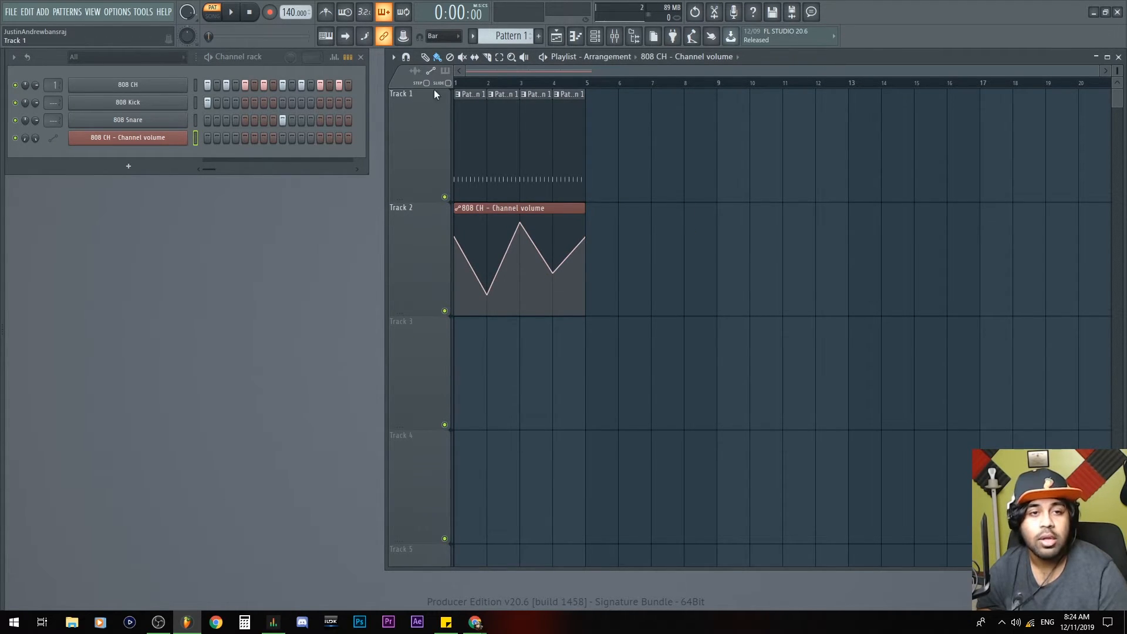
Switch playback to song mode, and play the arrangement from the start with the volume automation.
{"action": "left_click", "coordinate": [472, 82]}
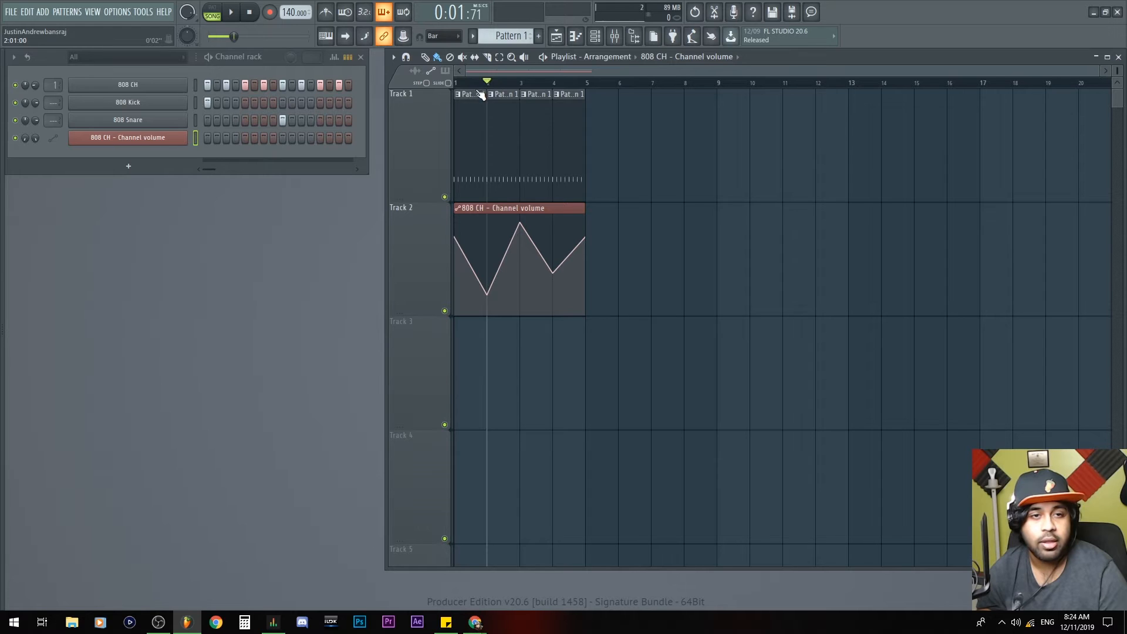
{"action": "left_click", "coordinate": [212, 16]}
{"action": "left_click", "coordinate": [213, 17]}
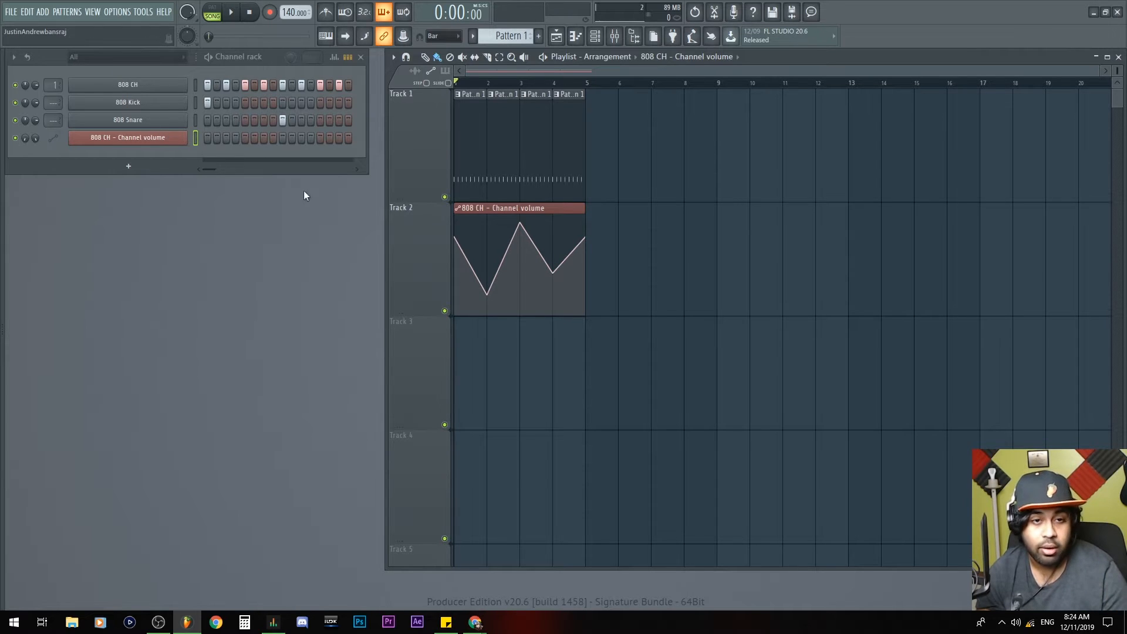
{"action": "key", "text": "space"}
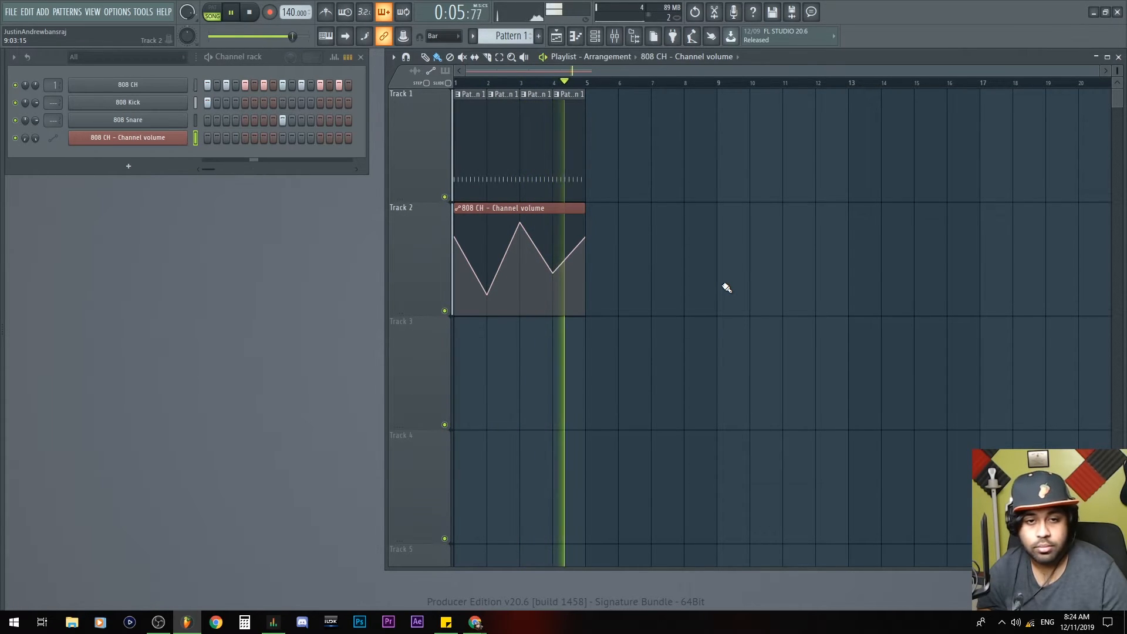
{"action": "key", "text": "space"}
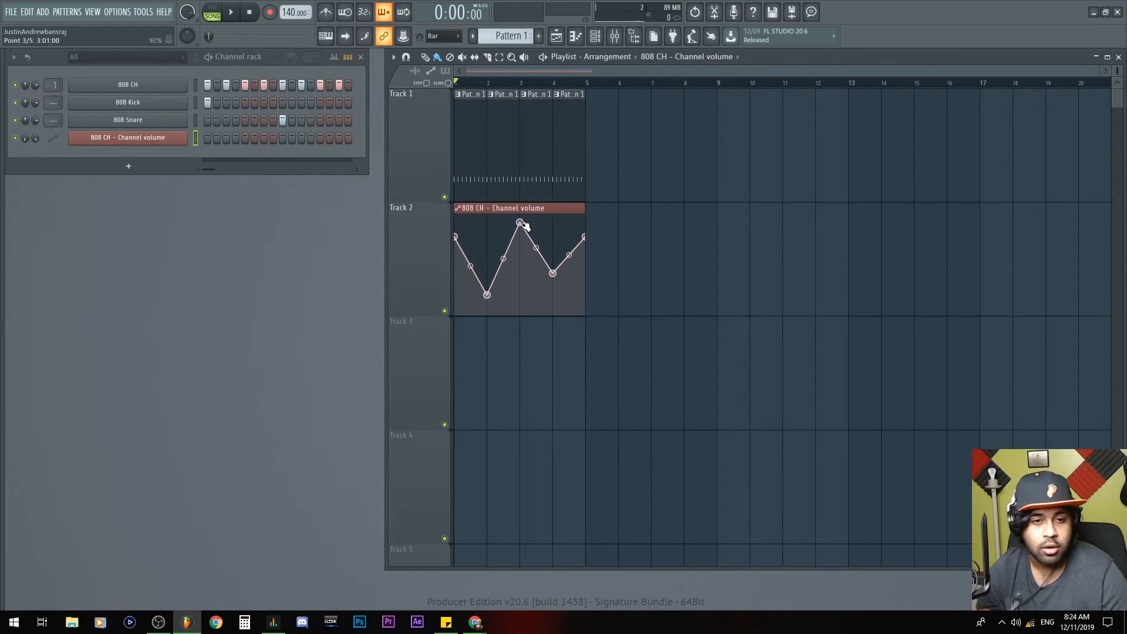
Lower the 808 CH volume automation points at bars 2, 3 and 4 to the minimum, and play the arrangement.
{"action": "left_click_drag", "start_coordinate": [520, 223], "coordinate": [516, 347]}
{"action": "left_click_drag", "start_coordinate": [556, 280], "coordinate": [519, 348]}
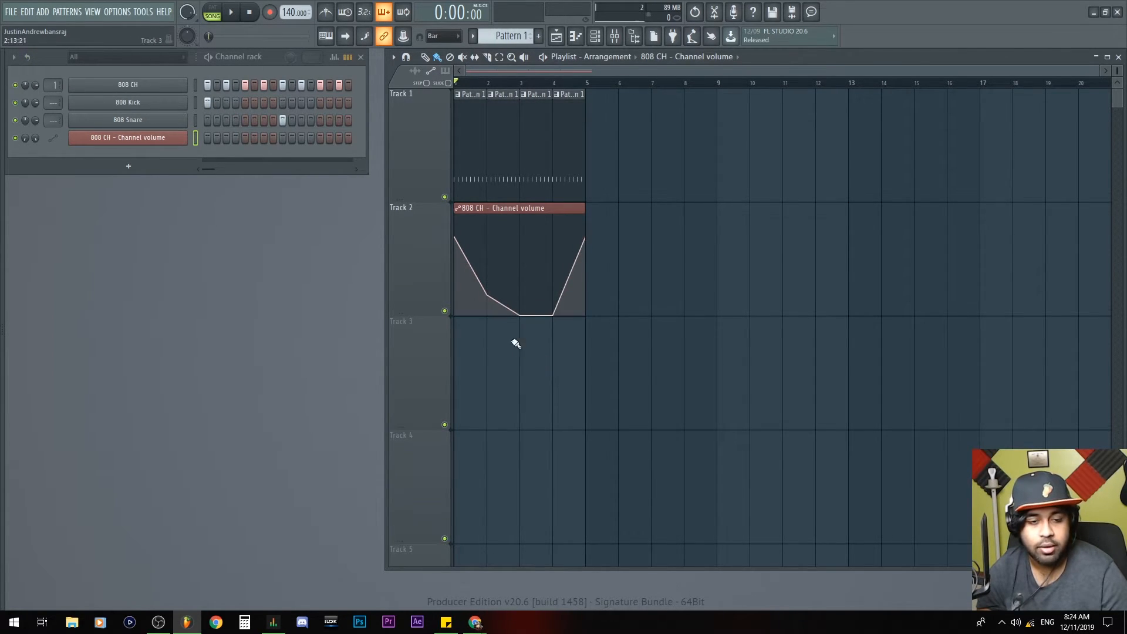
{"action": "left_click_drag", "start_coordinate": [487, 296], "coordinate": [485, 327]}
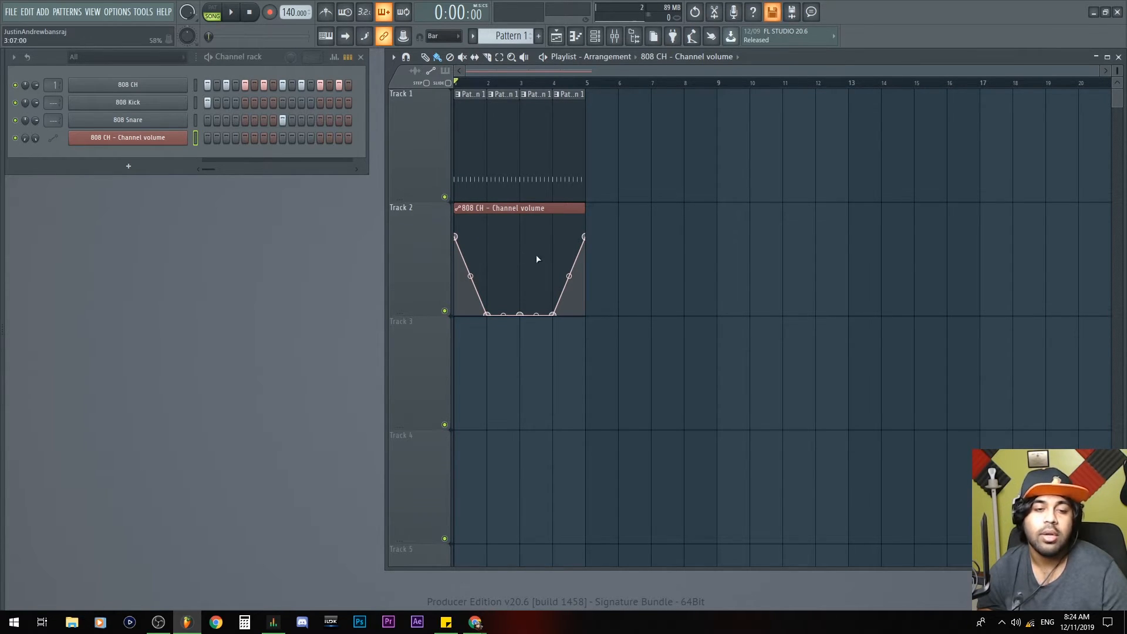
{"action": "key", "text": "space"}
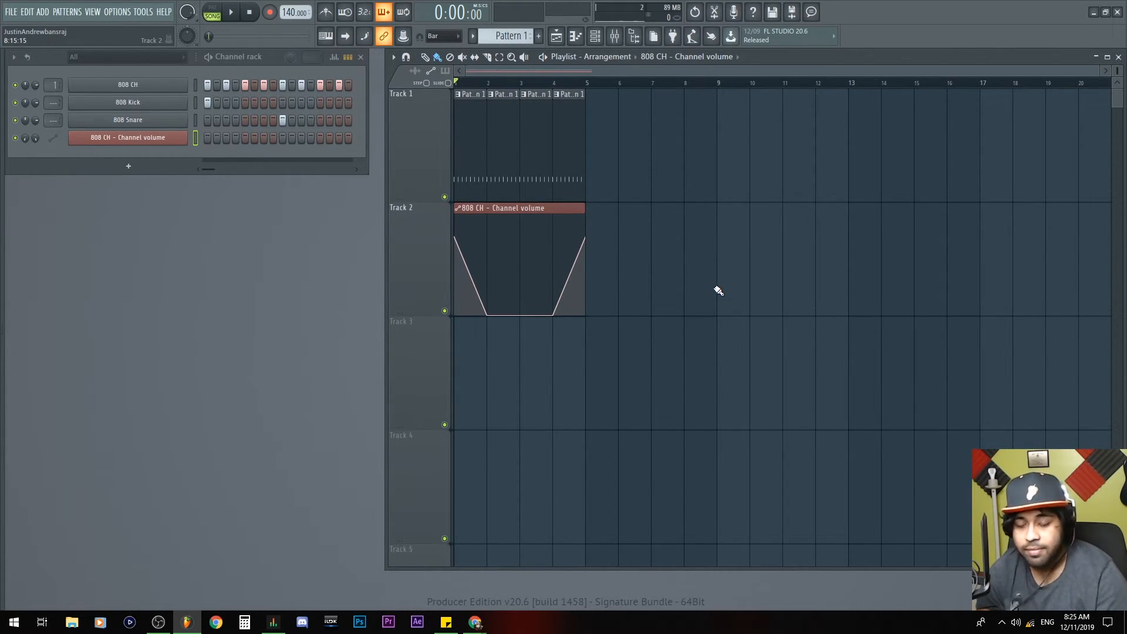
Insert a 3x Osc channel above the 808 Snare and move its plugin window clear of the channel rack.
{"action": "scroll", "coordinate": [844, 334], "scroll_direction": "up", "scroll_amount": 3}
{"action": "scroll", "coordinate": [845, 329], "scroll_direction": "down", "scroll_amount": 3}
{"action": "scroll", "coordinate": [803, 311], "scroll_direction": "down", "scroll_amount": 1}
{"action": "scroll", "coordinate": [760, 258], "scroll_direction": "down", "scroll_amount": 3}
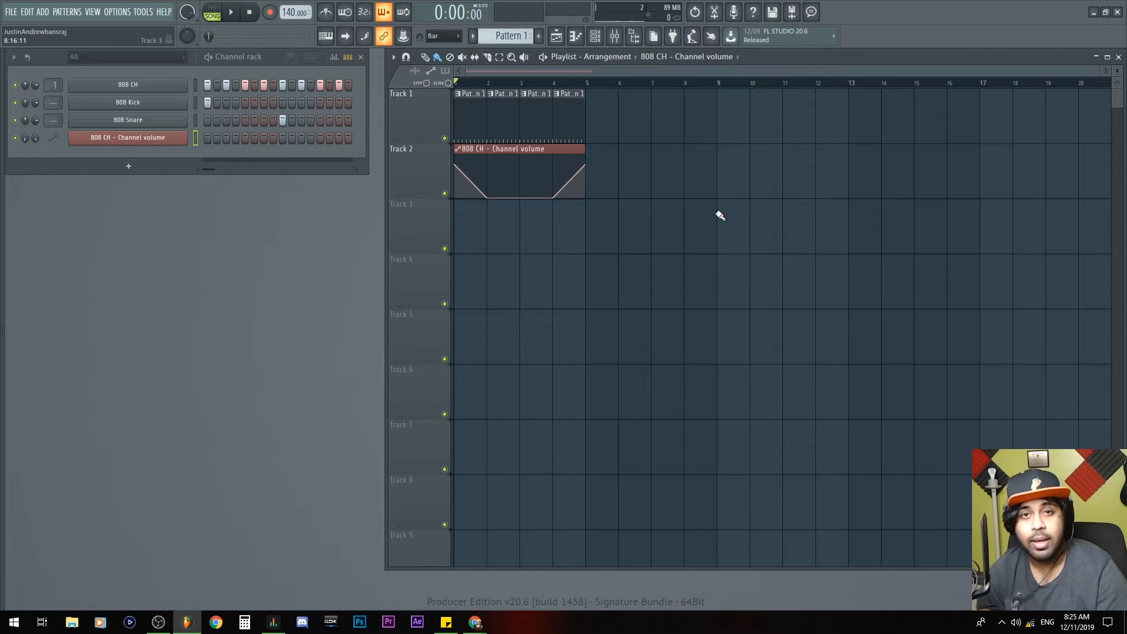
{"action": "right_click", "coordinate": [179, 121]}
{"action": "mouse_move", "coordinate": [270, 210]}
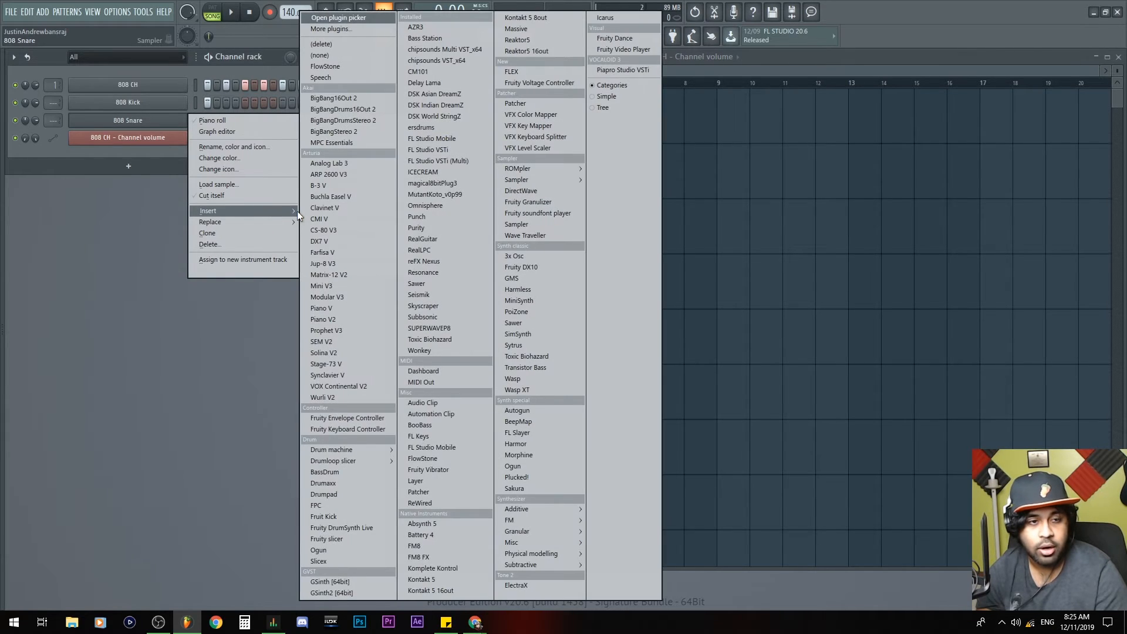
{"action": "left_click", "coordinate": [551, 255]}
{"action": "left_click_drag", "start_coordinate": [250, 216], "coordinate": [314, 188]}
{"action": "left_click_drag", "start_coordinate": [380, 225], "coordinate": [381, 312]}
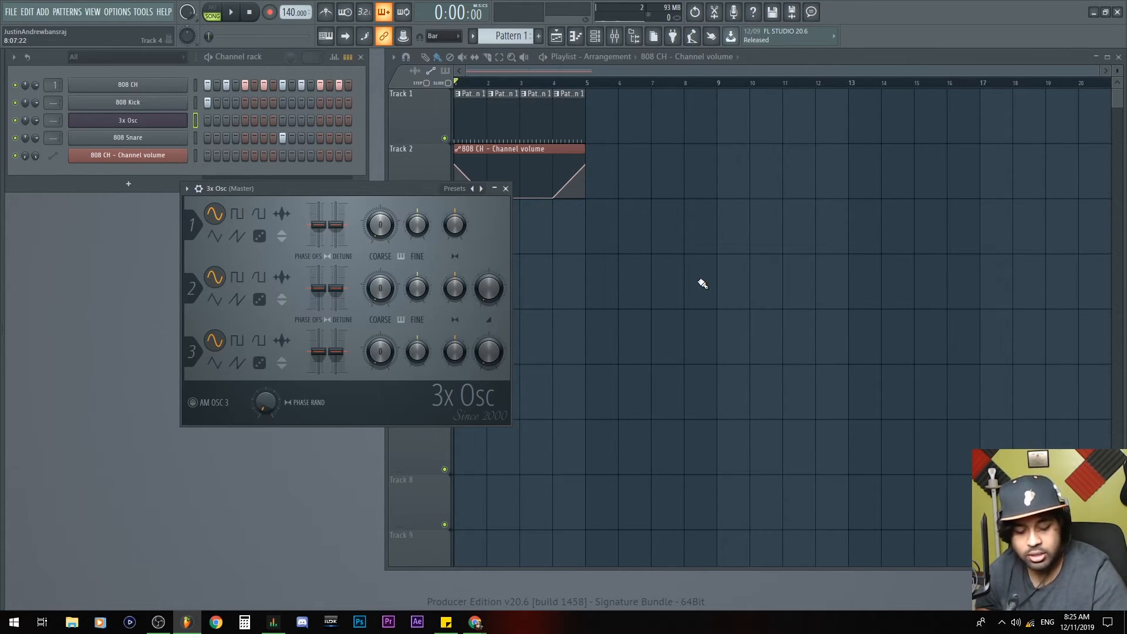
{"action": "key", "text": "F7"}
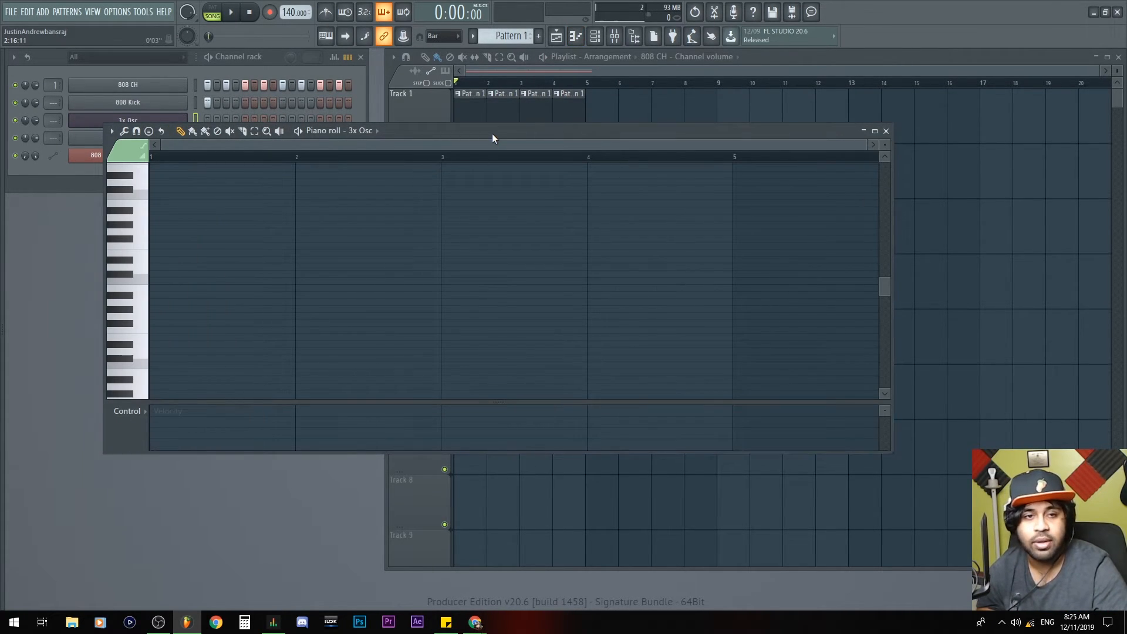
{"action": "double_click", "coordinate": [492, 132]}
{"action": "double_click", "coordinate": [541, 56]}
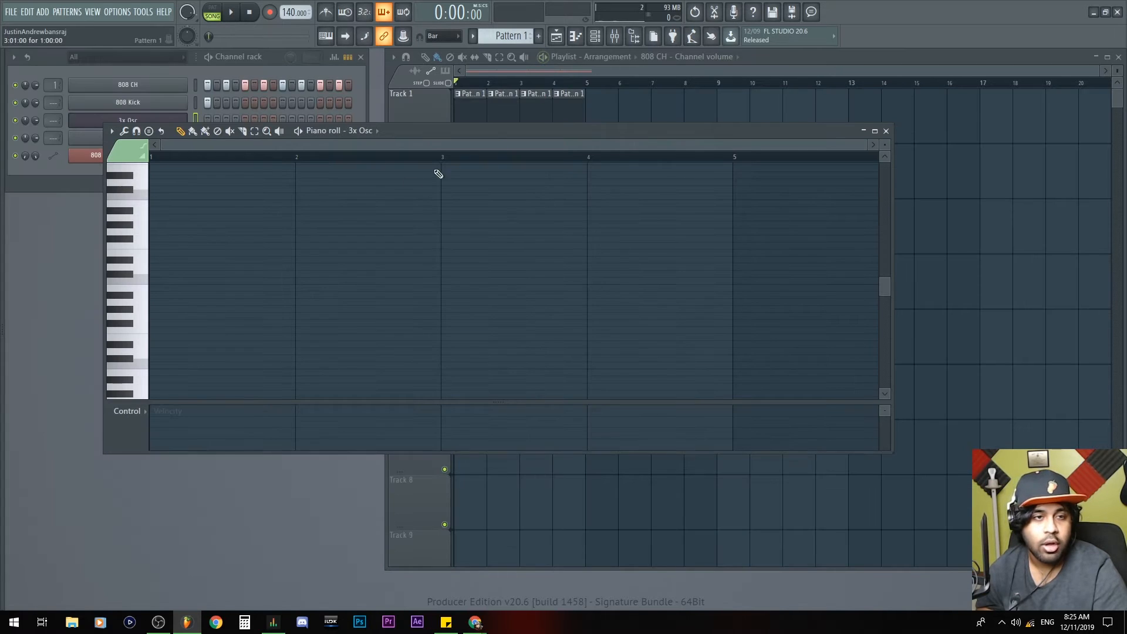
{"action": "left_click", "coordinate": [886, 130]}
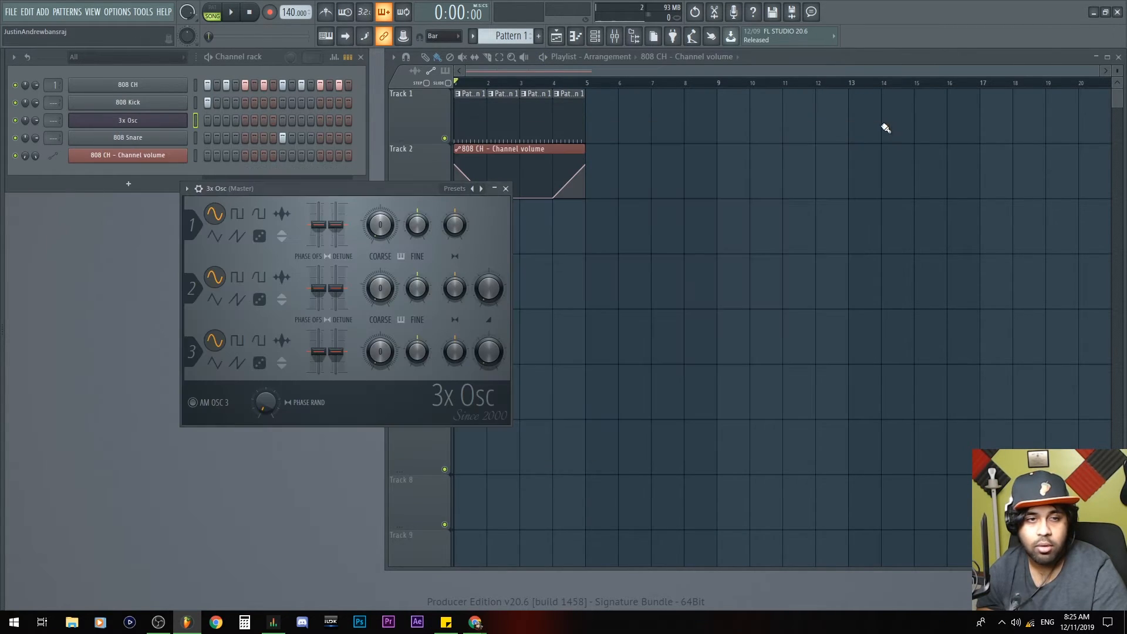
Open the 3x Osc channel's piano roll, and move and resize its window to be narrower and taller.
{"action": "right_click", "coordinate": [136, 122]}
{"action": "left_click", "coordinate": [202, 122]}
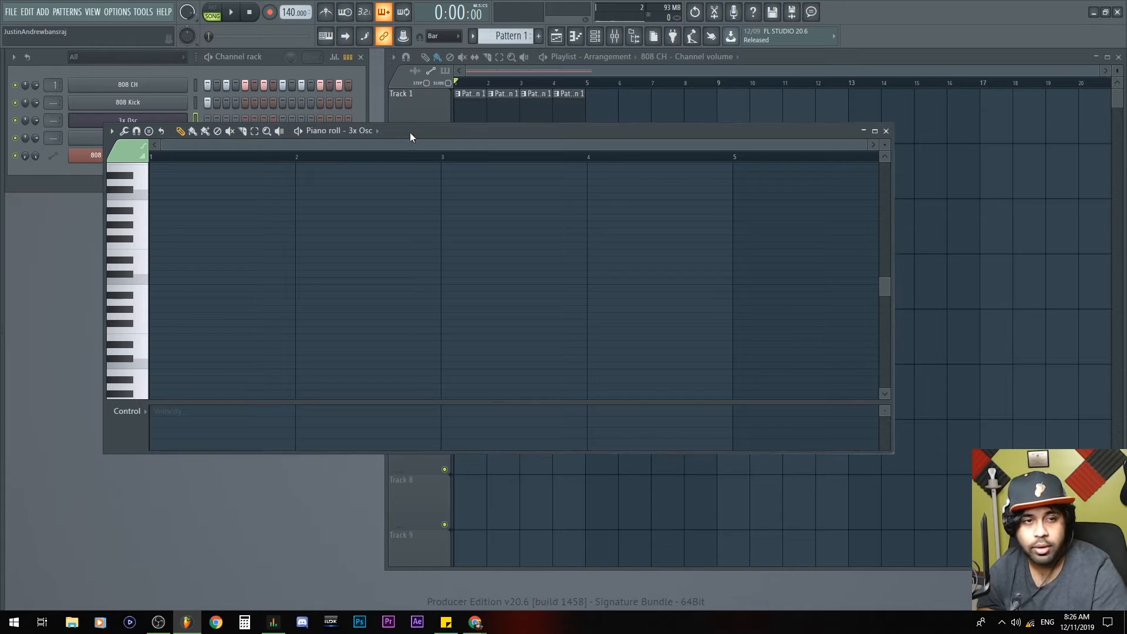
{"action": "left_click", "coordinate": [426, 113]}
{"action": "left_click", "coordinate": [363, 172]}
{"action": "left_click_drag", "start_coordinate": [476, 140], "coordinate": [617, 135]}
{"action": "left_click_drag", "start_coordinate": [1024, 436], "coordinate": [724, 593]}
Set the main snap to 1/4 beat and move the piano roll window over the playlist.
{"action": "left_click", "coordinate": [451, 36]}
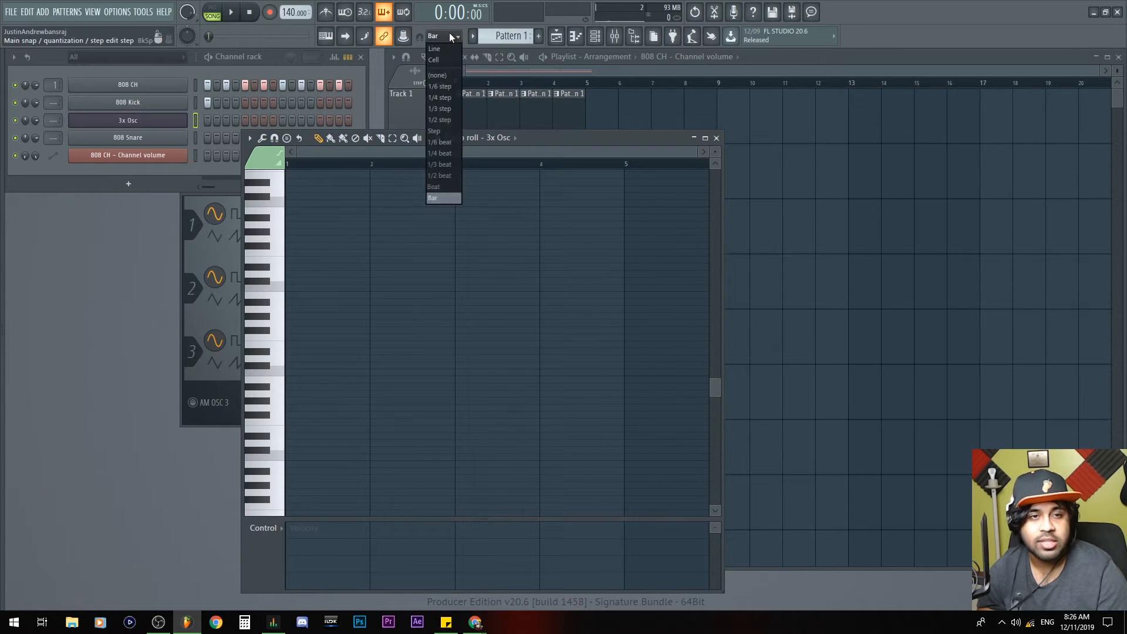
{"action": "left_click", "coordinate": [452, 154]}
{"action": "left_click_drag", "start_coordinate": [537, 138], "coordinate": [717, 91]}
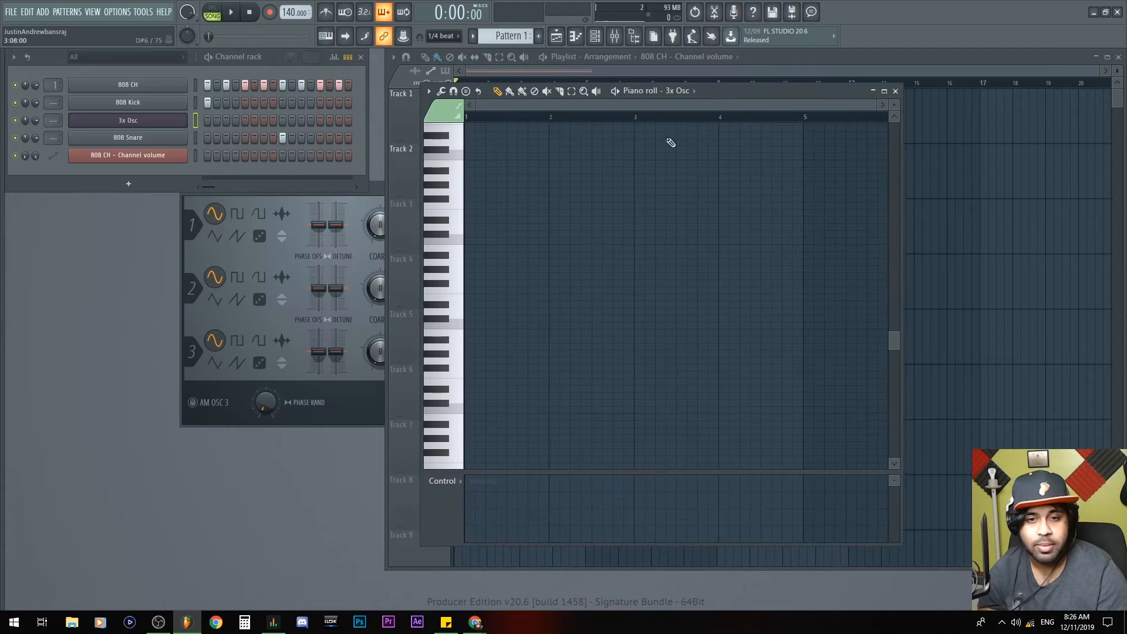
Audition a few piano roll keys from C5 upward with the 3x Osc sound.
{"action": "scroll", "coordinate": [640, 197], "scroll_direction": "up", "scroll_amount": 5}
{"action": "scroll", "coordinate": [640, 197], "scroll_direction": "down", "scroll_amount": 5}
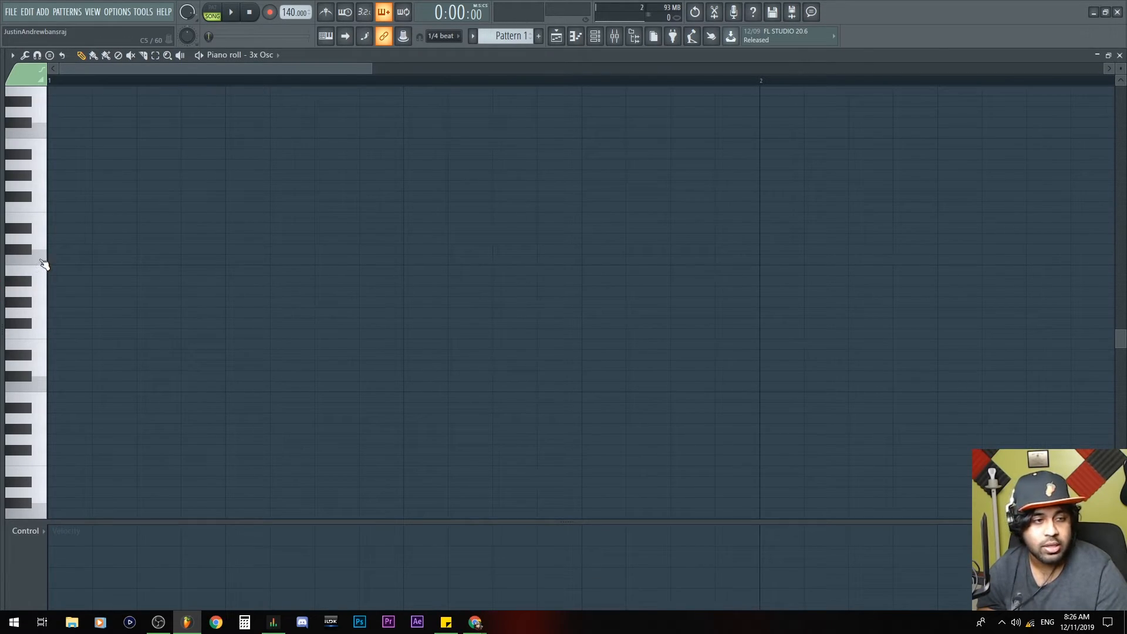
{"action": "left_click", "coordinate": [45, 259]}
{"action": "left_click", "coordinate": [47, 222]}
{"action": "left_click", "coordinate": [52, 207]}
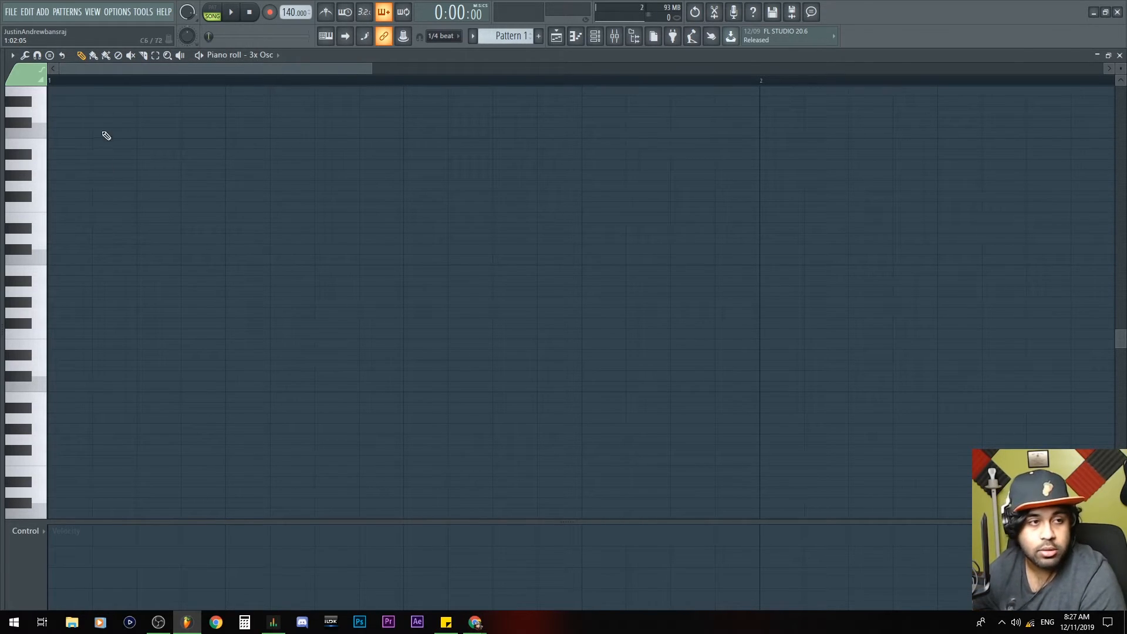
Draw four consecutive two-step notes C5, D5, F5 and G#5 from the start of bar 1, and play them.
{"action": "left_click", "coordinate": [84, 267]}
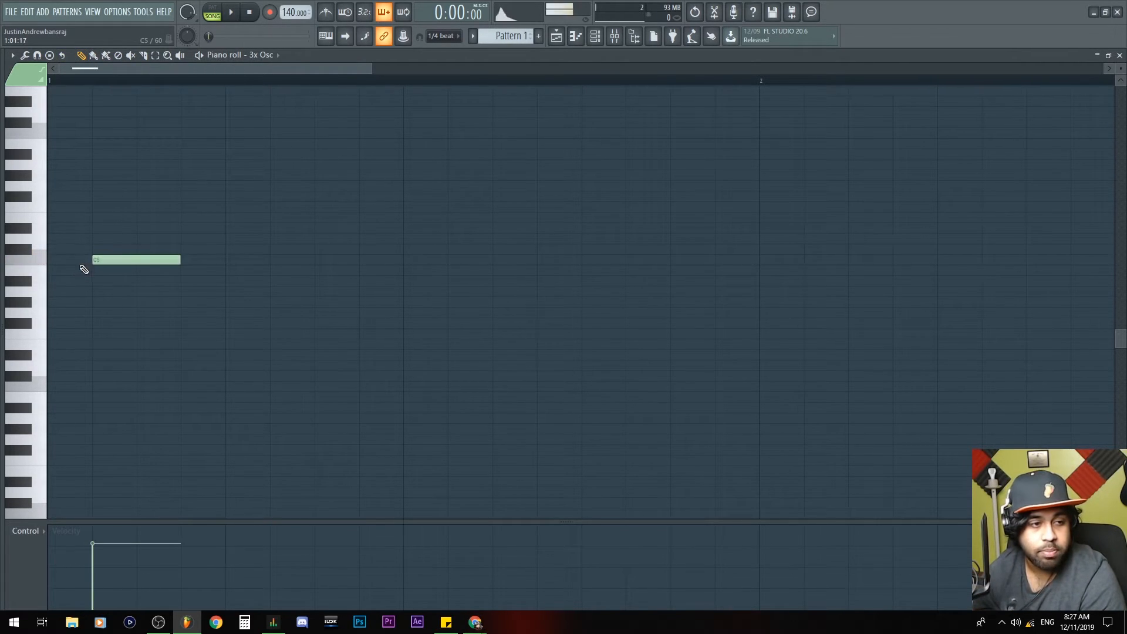
{"action": "left_click_drag", "start_coordinate": [134, 260], "coordinate": [44, 260]}
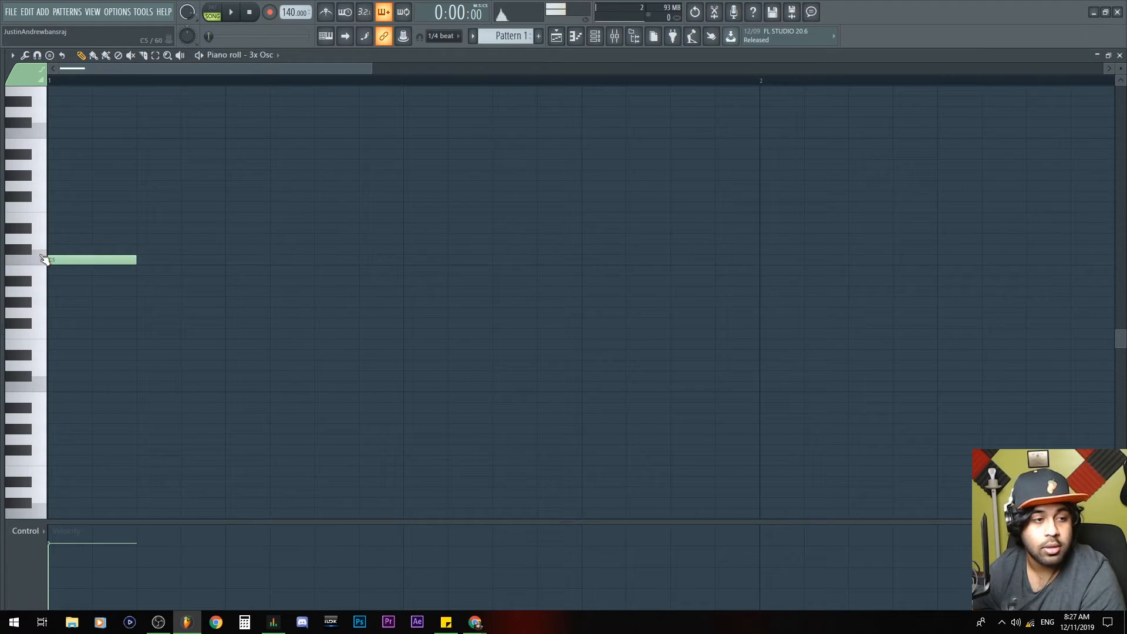
{"action": "left_click", "coordinate": [144, 238]}
{"action": "left_click", "coordinate": [236, 207]}
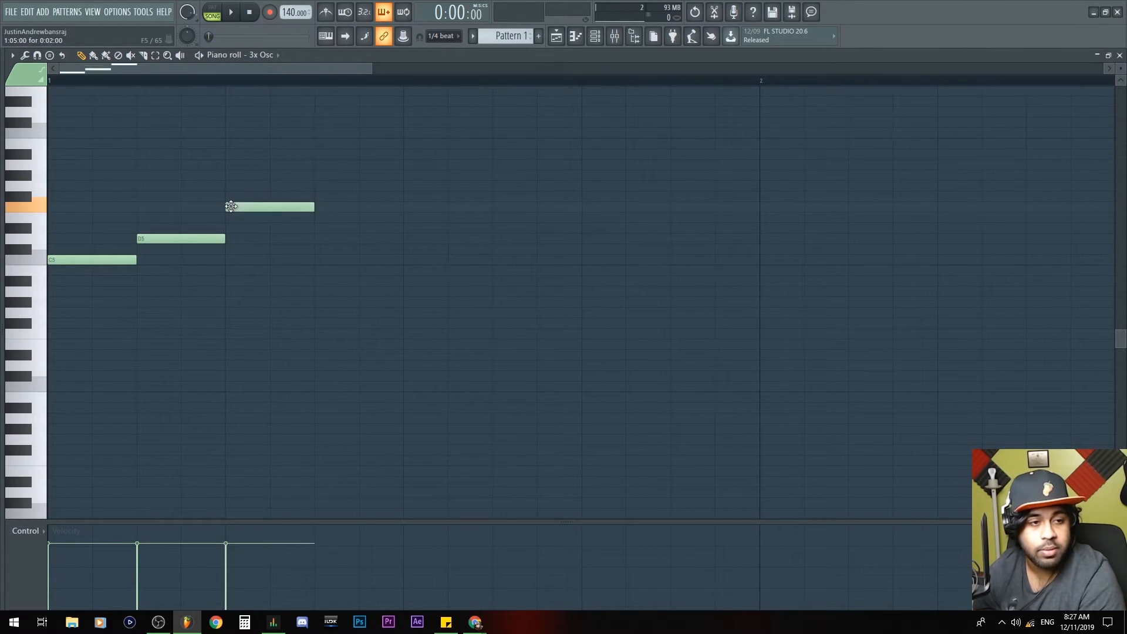
{"action": "left_click", "coordinate": [326, 174]}
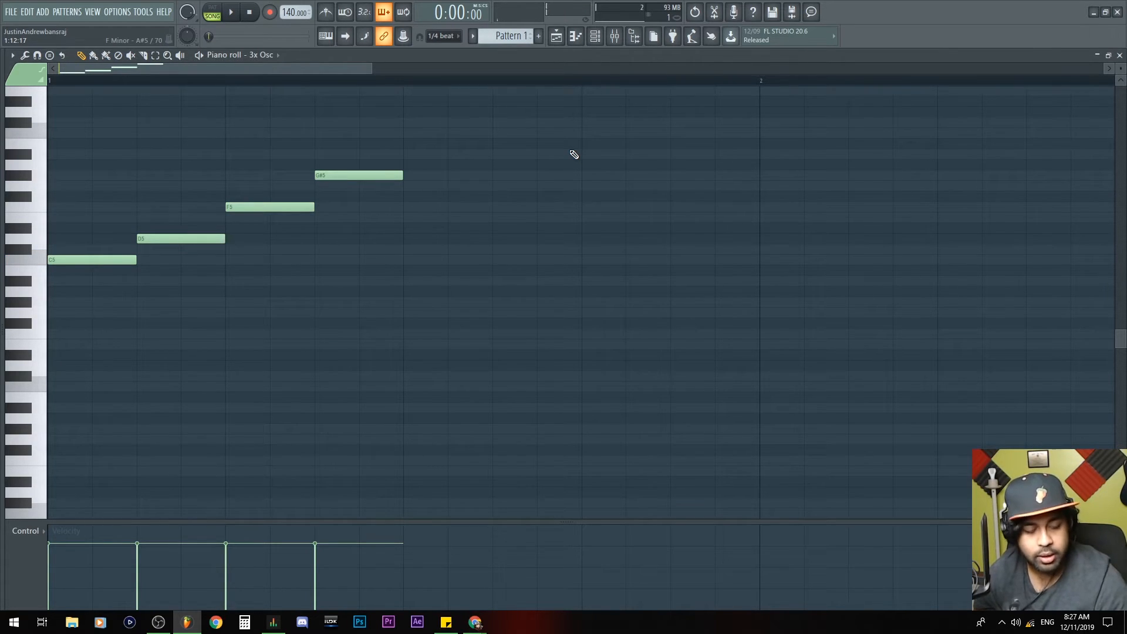
{"action": "key", "text": "space"}
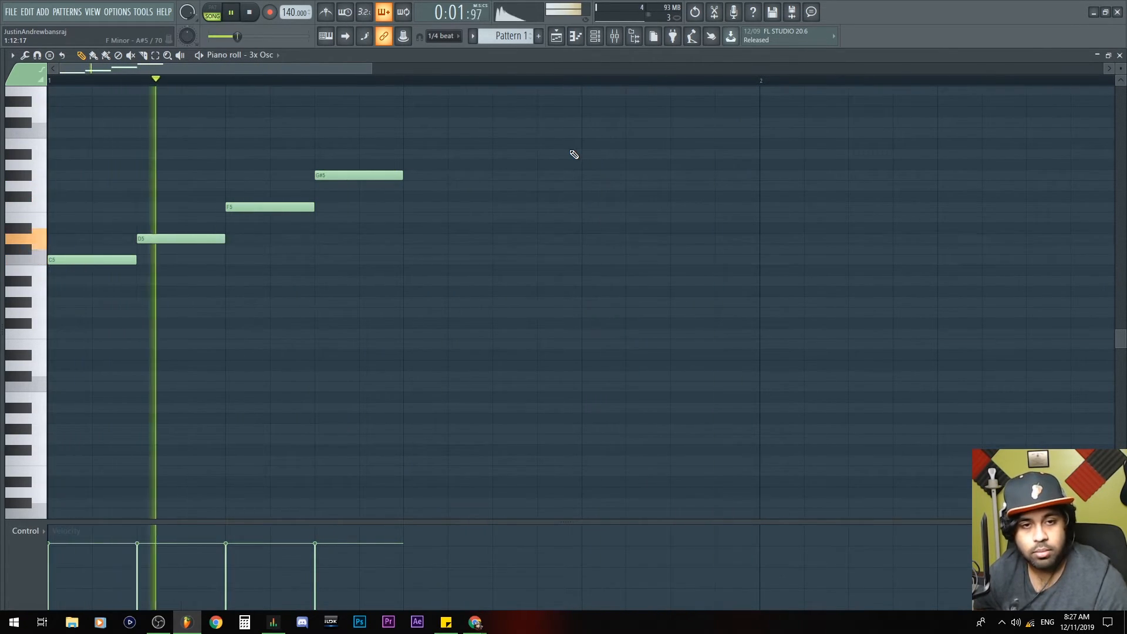
{"action": "key", "text": "space"}
Duplicate the four notes to fill the rest of bar 1, raise the last copied note to C6, and play the melody.
{"action": "left_click_drag", "start_coordinate": [474, 309], "coordinate": [47, 116]}
{"action": "key", "text": "ctrl+b"}
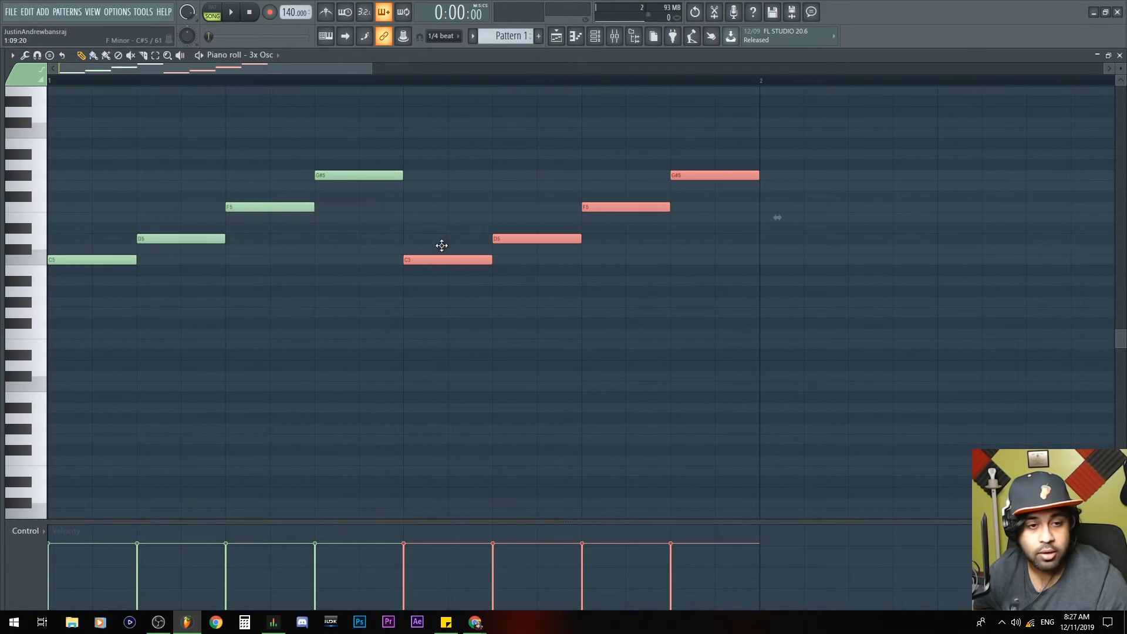
{"action": "left_click", "coordinate": [587, 147]}
{"action": "left_click_drag", "start_coordinate": [693, 175], "coordinate": [704, 133]}
{"action": "key", "text": "space"}
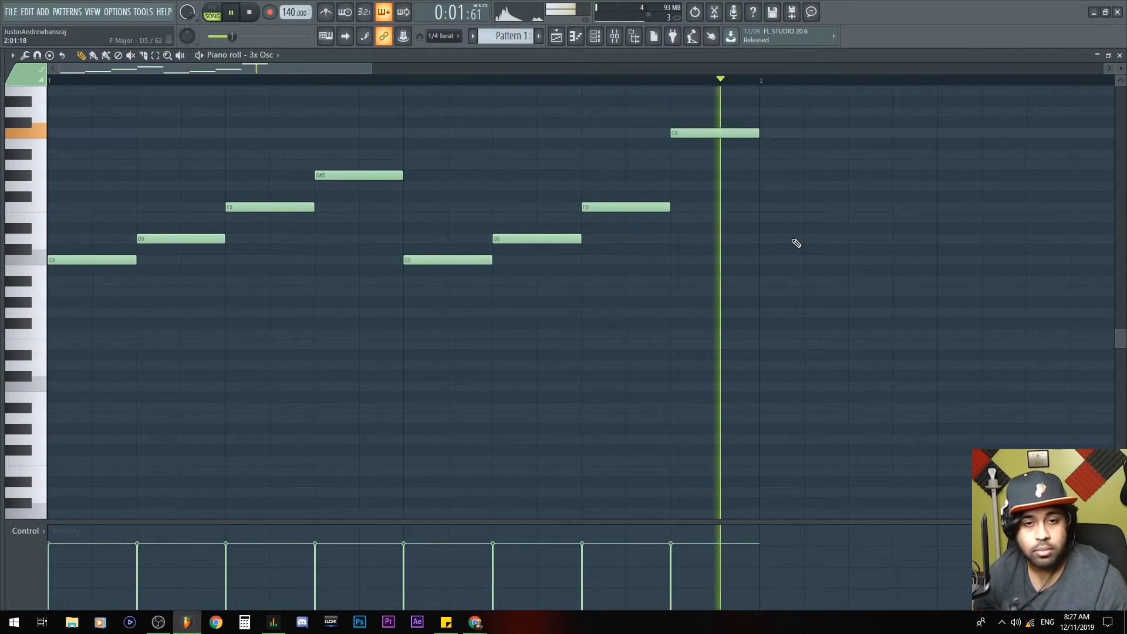
{"action": "key", "text": "space"}
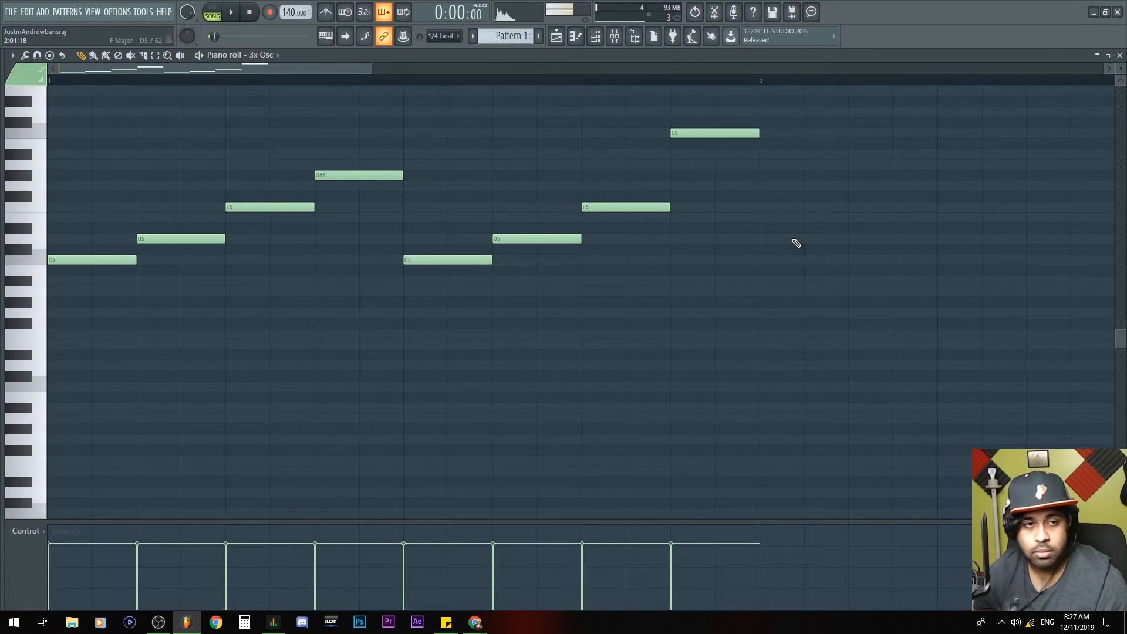
Close the piano roll, reopen it from the 3x Osc note preview in the channel rack, and close it again.
{"action": "scroll", "coordinate": [857, 170], "scroll_direction": "up", "scroll_amount": 4}
{"action": "left_click", "coordinate": [1119, 55]}
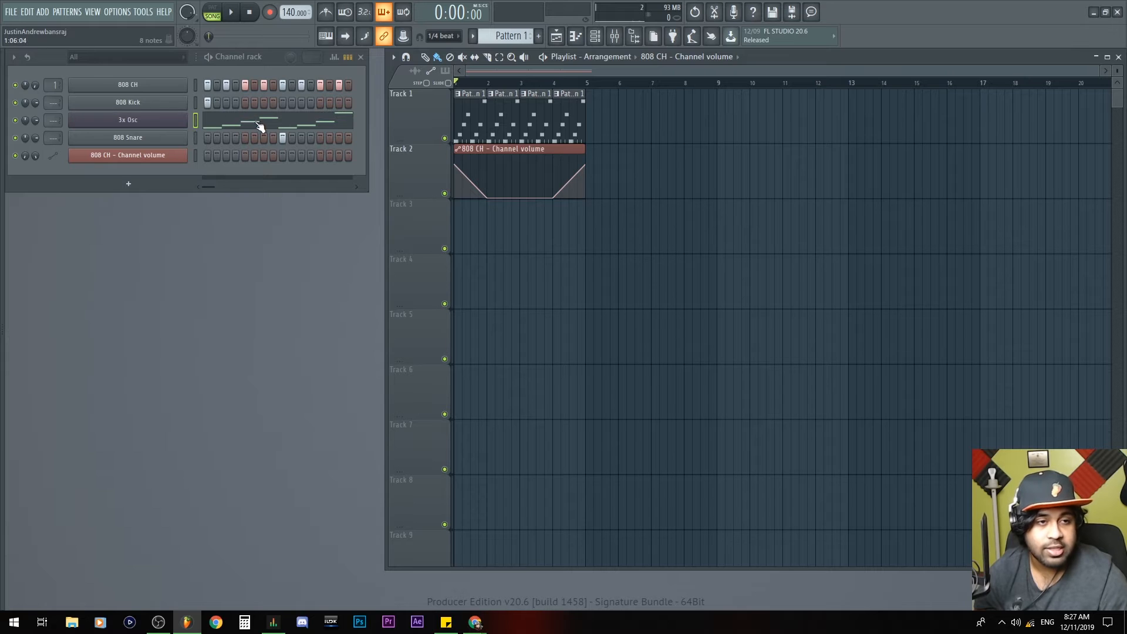
{"action": "left_click", "coordinate": [302, 122]}
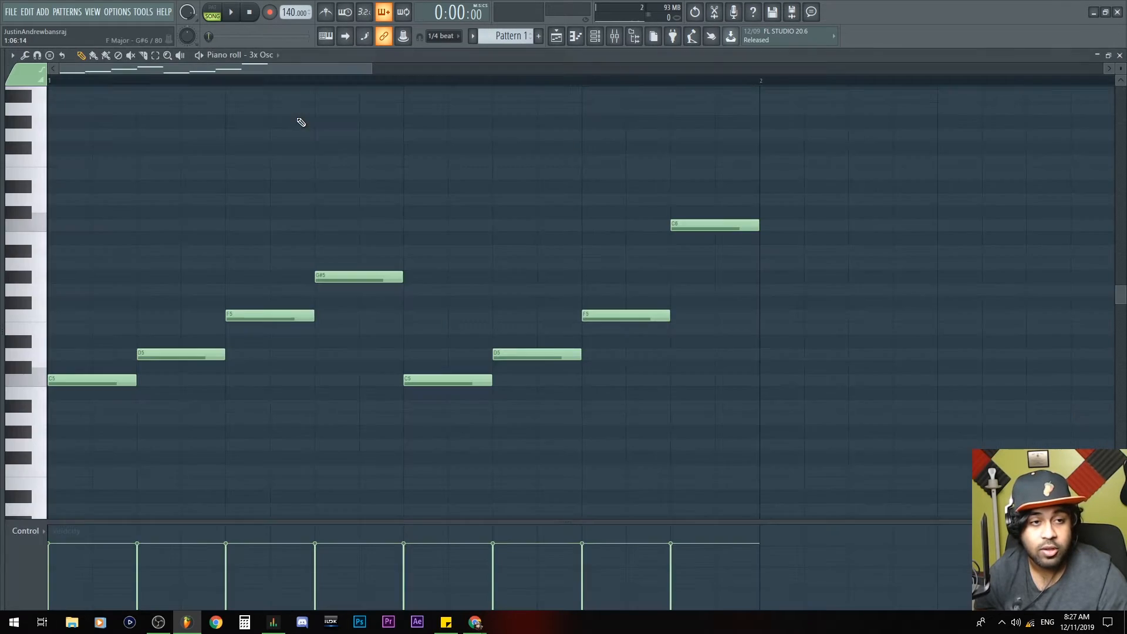
{"action": "left_click", "coordinate": [1120, 56]}
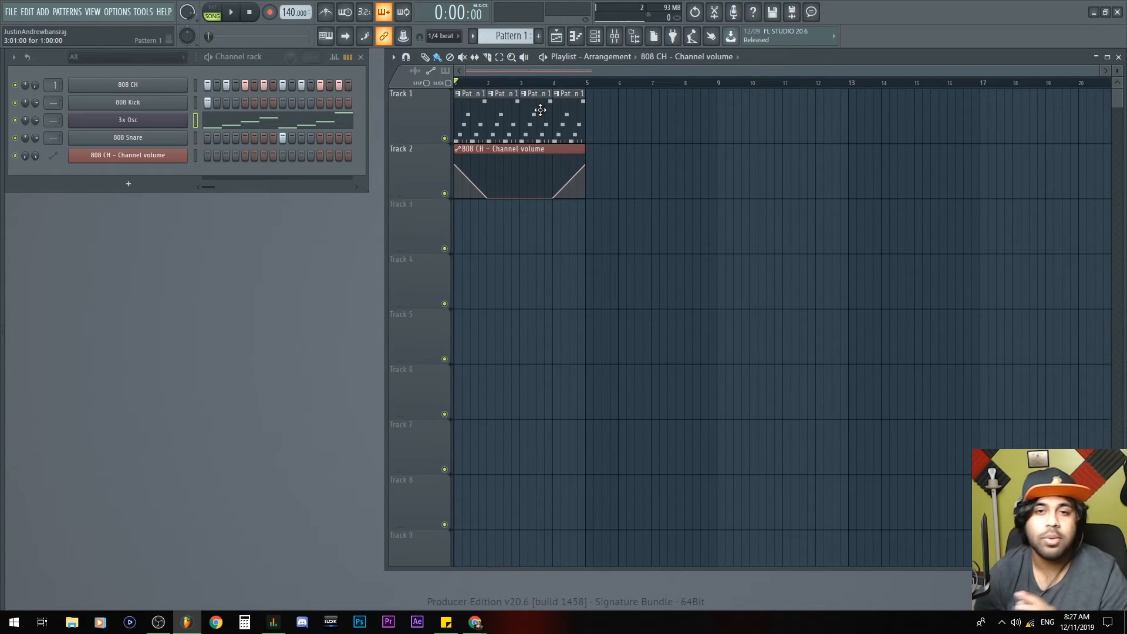
Open the mixer and shrink its window to uncover more of the playlist.
{"action": "key", "text": "F9"}
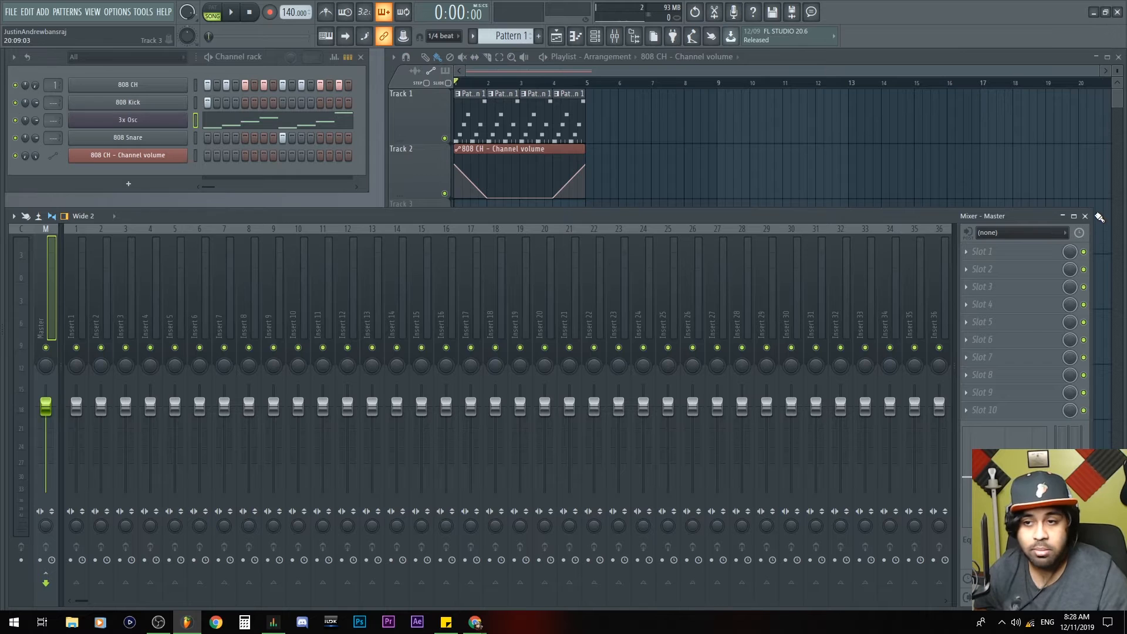
{"action": "left_click_drag", "start_coordinate": [1093, 212], "coordinate": [656, 283]}
{"action": "left_click", "coordinate": [146, 332]}
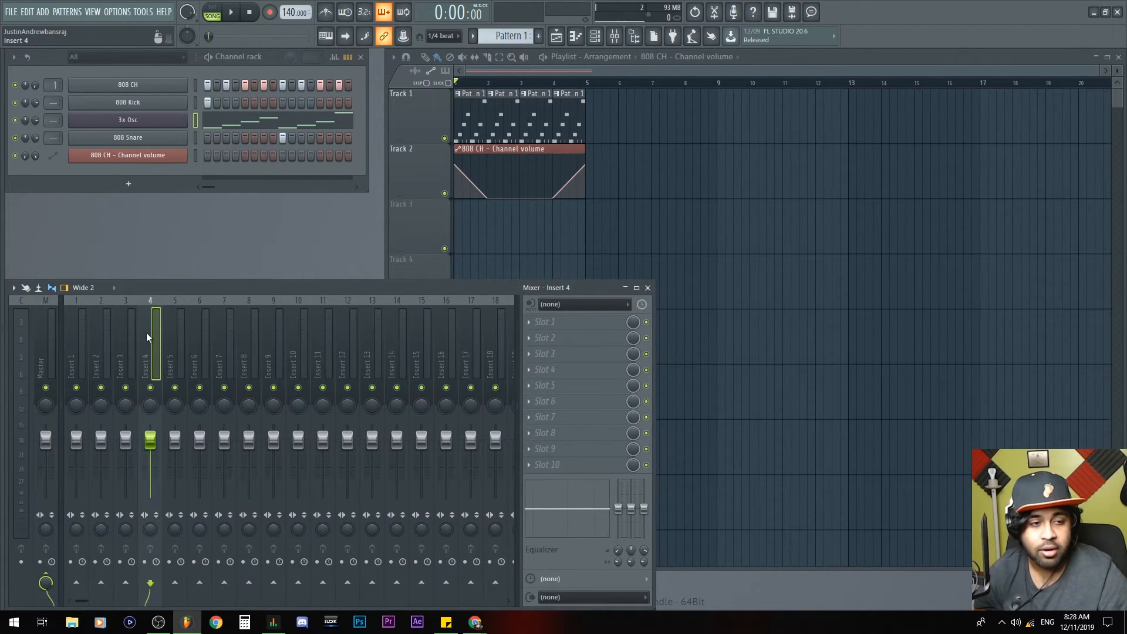
Set mono Input 5 as the audio input of mixer track Insert 5, and mute and unmute that track.
{"action": "left_click", "coordinate": [173, 351]}
{"action": "left_click", "coordinate": [577, 307]}
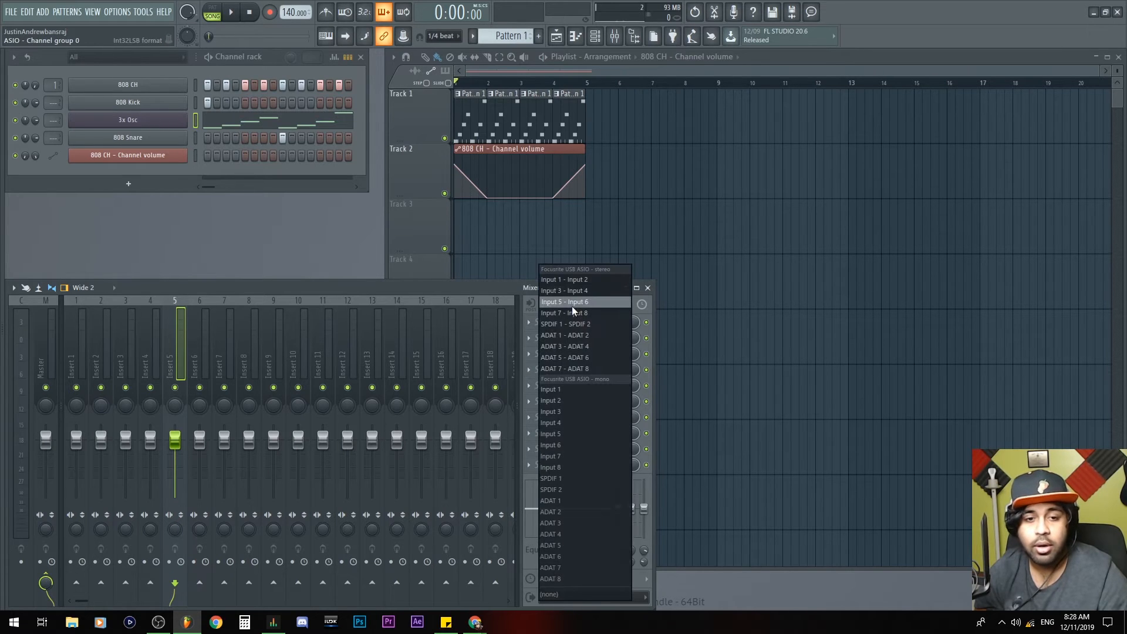
{"action": "left_click", "coordinate": [580, 435]}
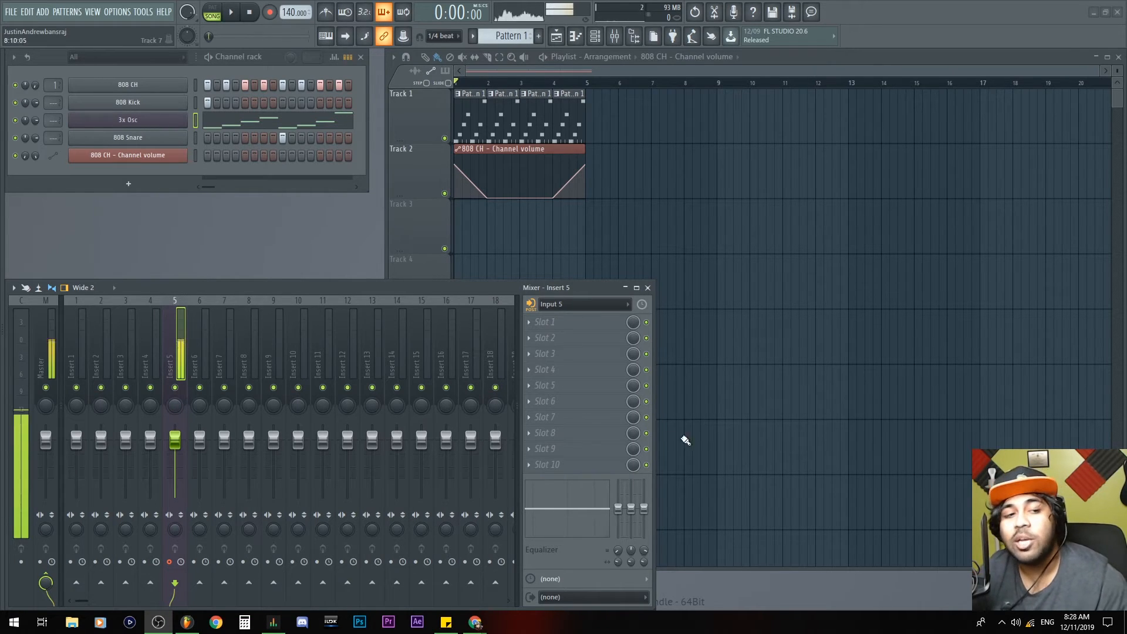
{"action": "left_click", "coordinate": [182, 387]}
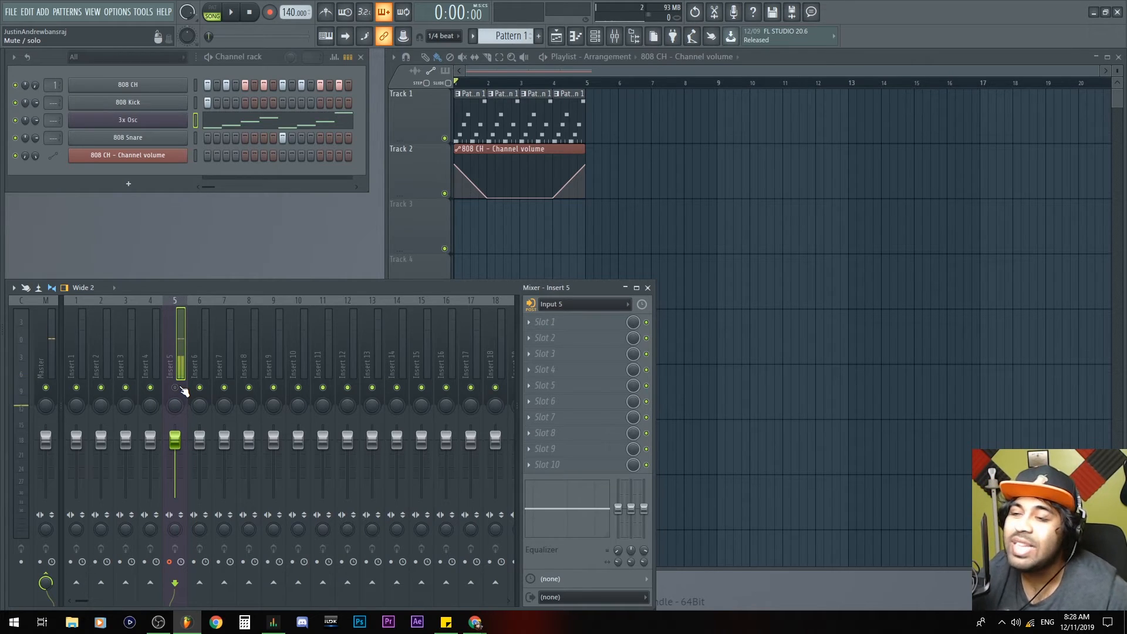
{"action": "left_click", "coordinate": [182, 388]}
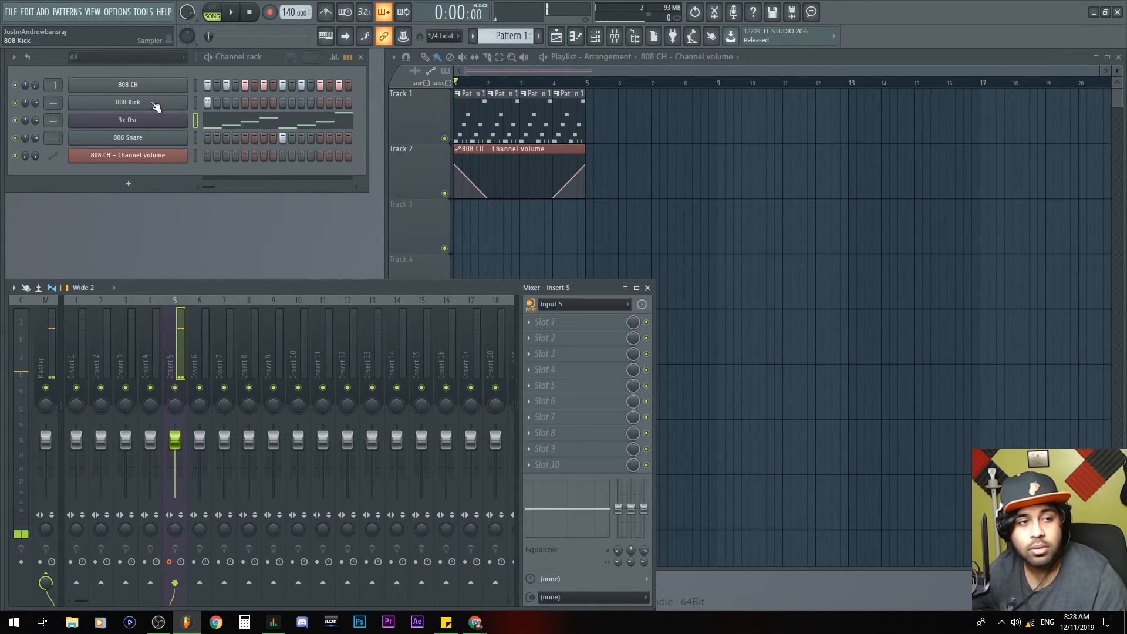
Select the 808 CH, 808 Kick, 3x Osc and 808 Snare channels and route them to consecutive mixer tracks starting at Insert 8.
{"action": "left_click", "coordinate": [458, 83]}
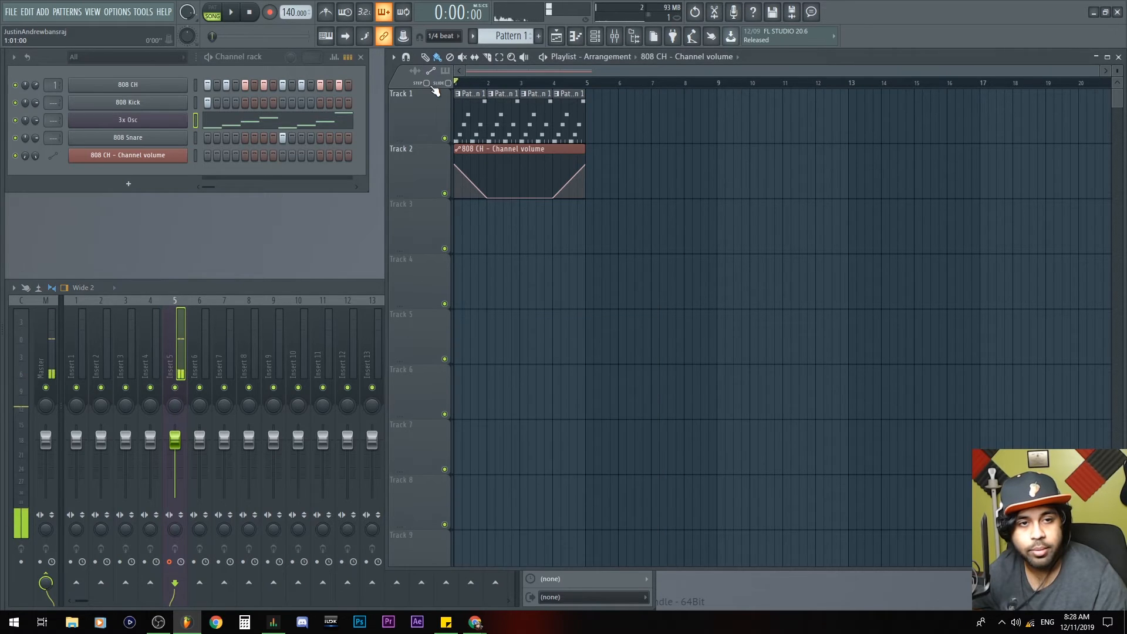
{"action": "left_click", "coordinate": [133, 87]}
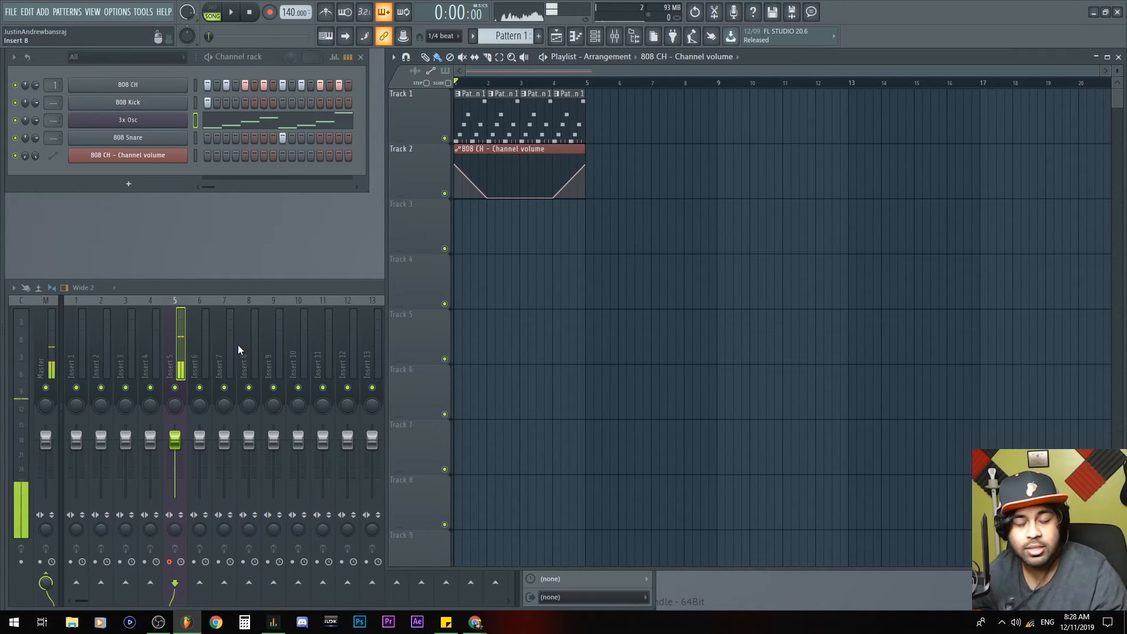
{"action": "left_click_drag", "start_coordinate": [196, 137], "coordinate": [197, 79]}
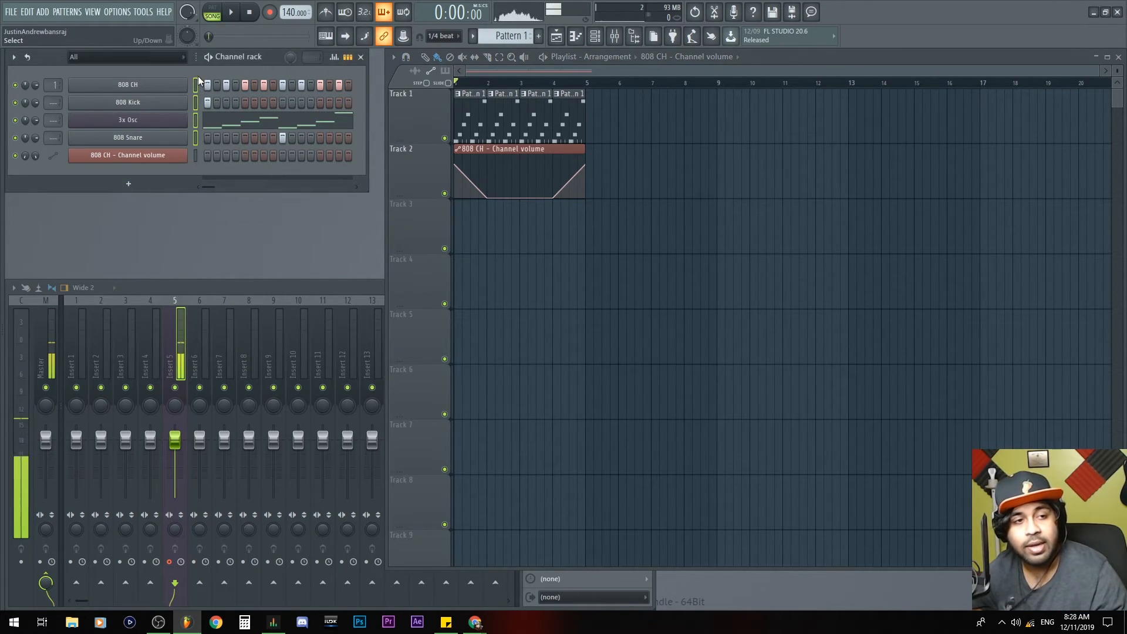
{"action": "left_click_drag", "start_coordinate": [222, 329], "coordinate": [243, 336]}
{"action": "key", "text": "ctrl+shift+l"}
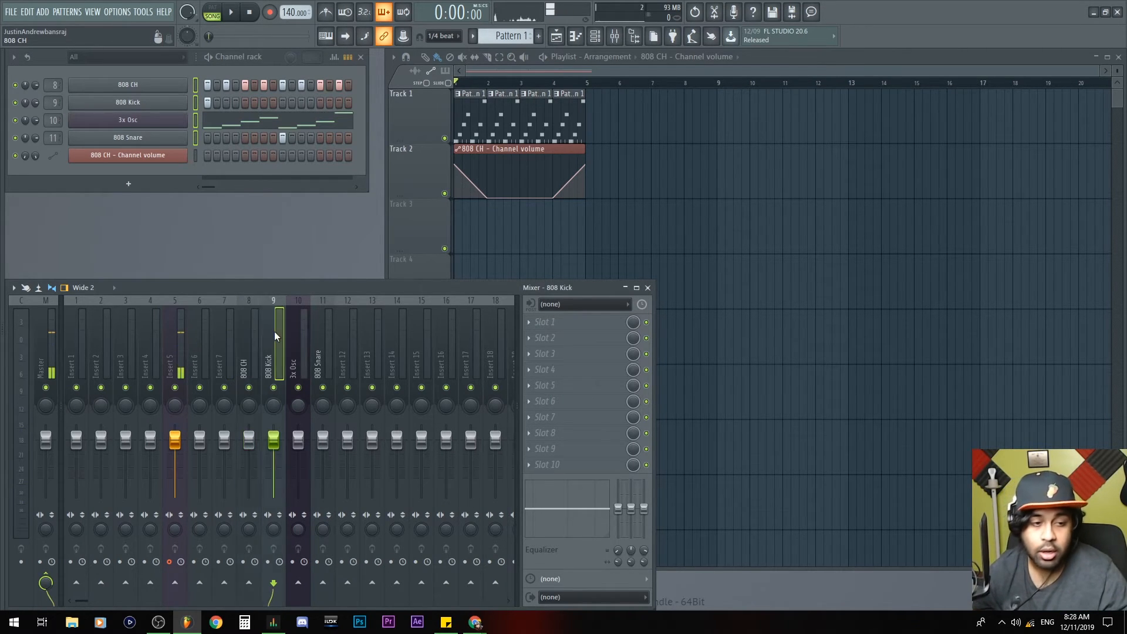
Mute the 808 CH volume automation clip on Track 2, play the arrangement, and mute the 3x Osc mixer track.
{"action": "right_click", "coordinate": [727, 216]}
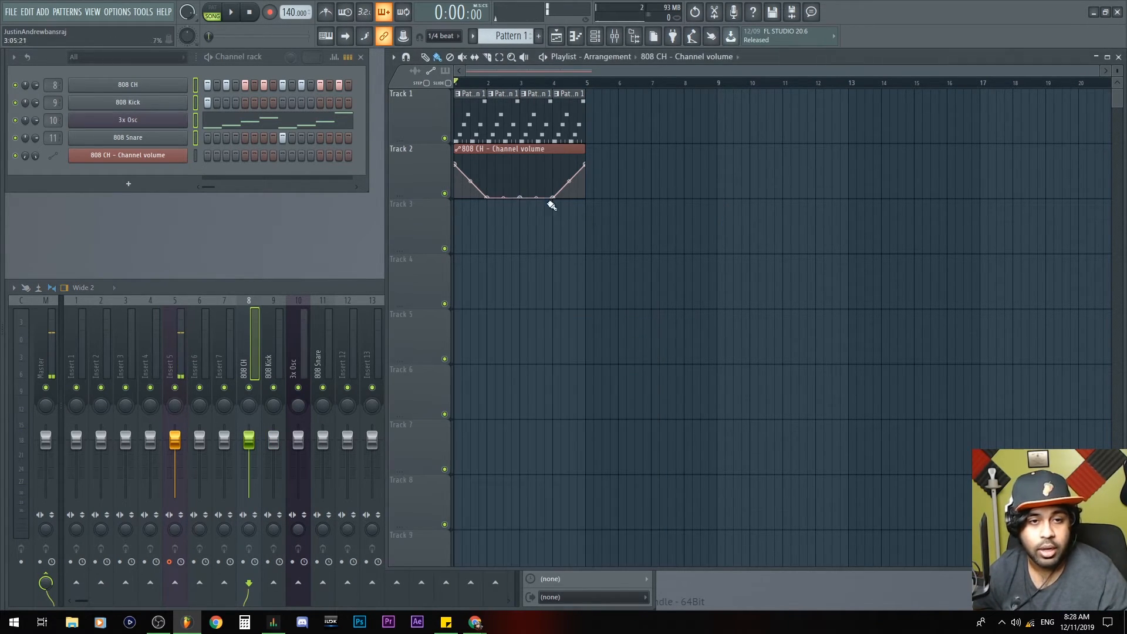
{"action": "right_click", "coordinate": [536, 165]}
{"action": "key", "text": "space"}
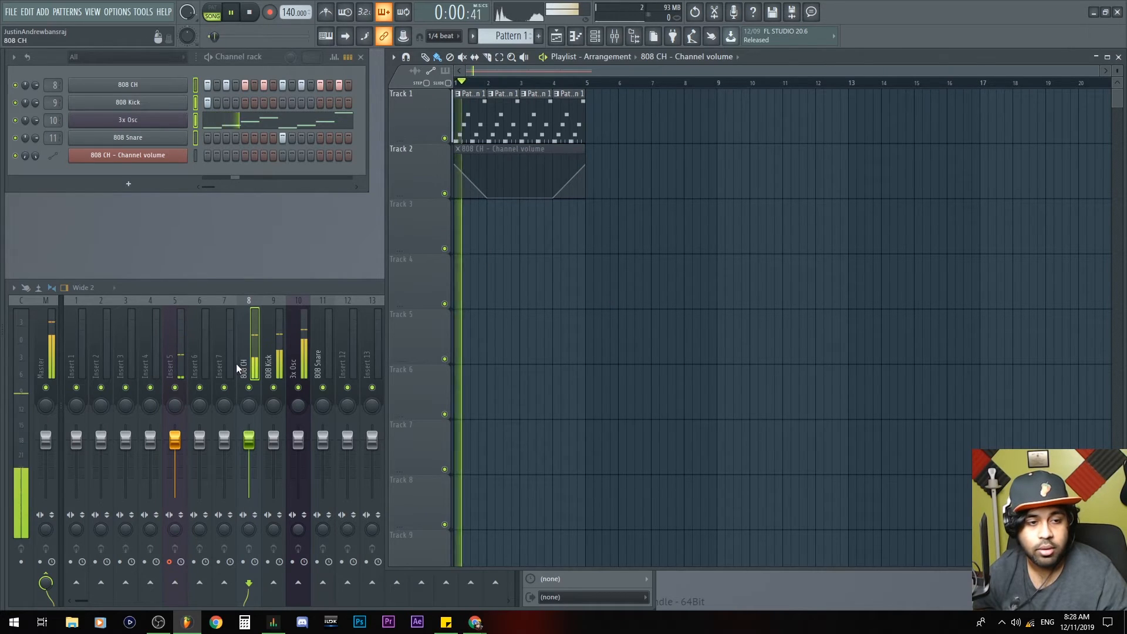
{"action": "left_click", "coordinate": [298, 373]}
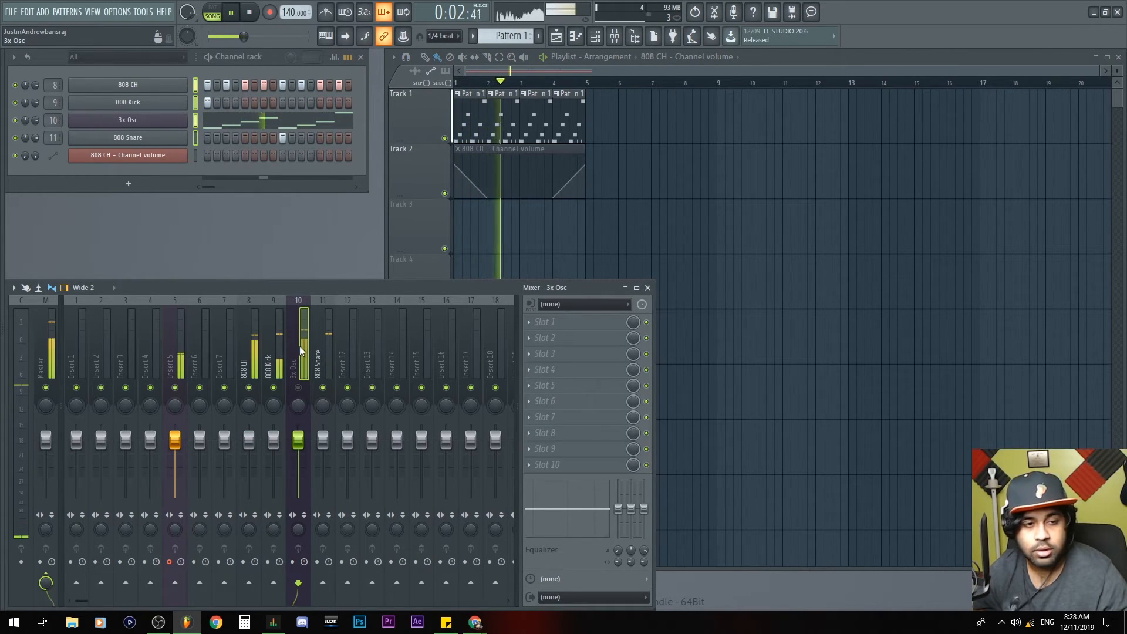
{"action": "key", "text": "space"}
{"action": "key", "text": "space"}
Try lowering the 808 CH mixer fader to -12.6 dB and raising the 808 Snare fader during playback, restoring both levels.
{"action": "left_click_drag", "start_coordinate": [251, 442], "coordinate": [257, 474]}
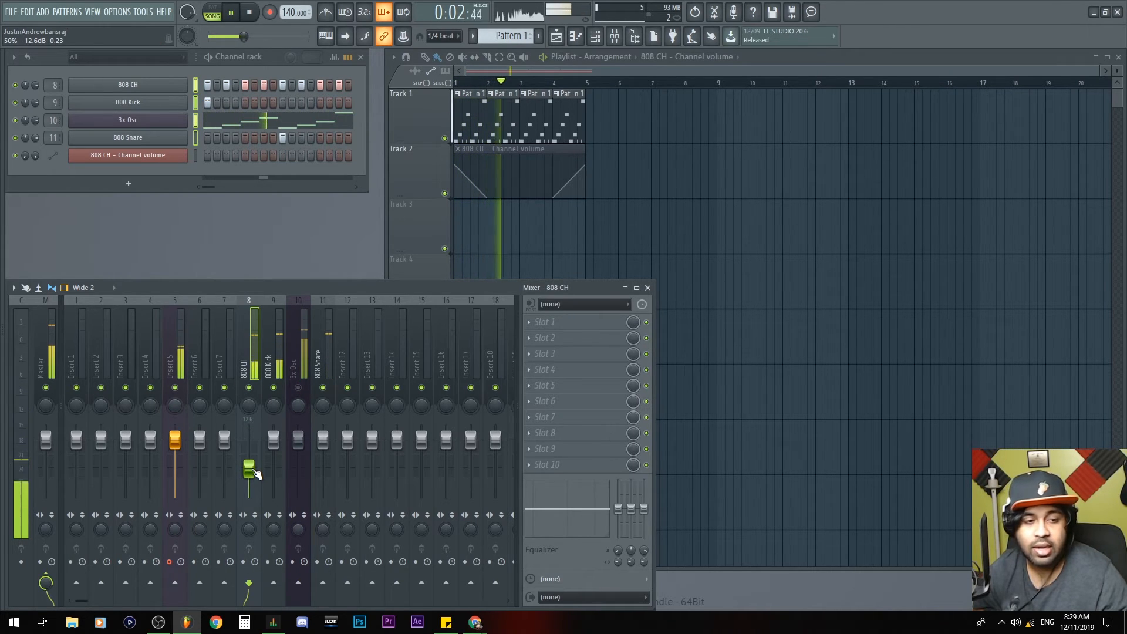
{"action": "key", "text": "ctrl+z"}
{"action": "left_click", "coordinate": [324, 441]}
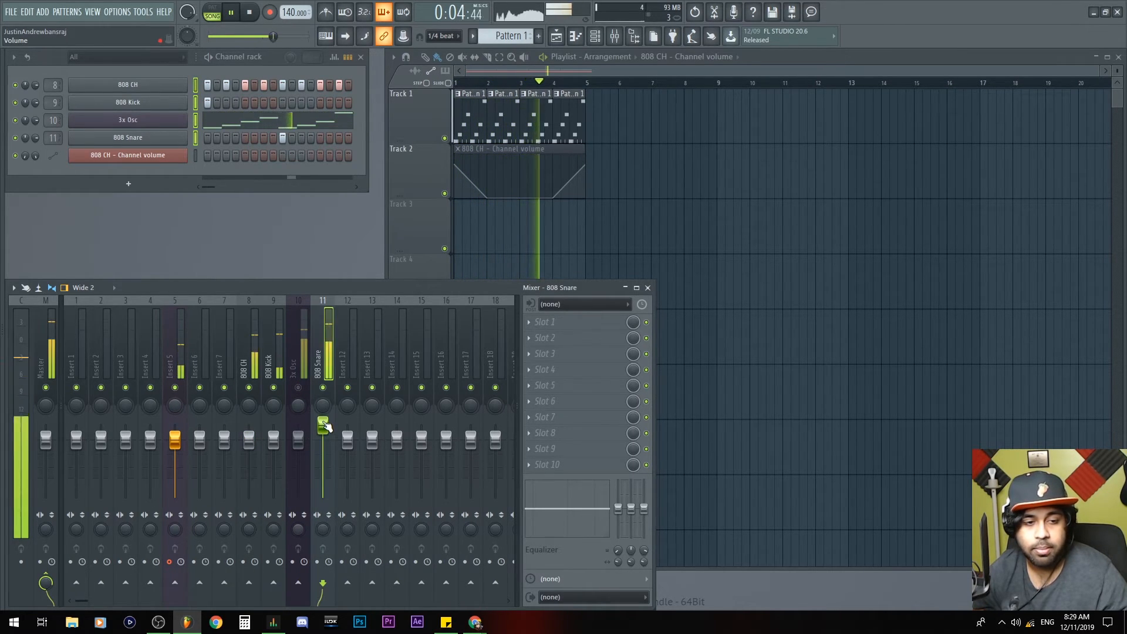
{"action": "key", "text": "space"}
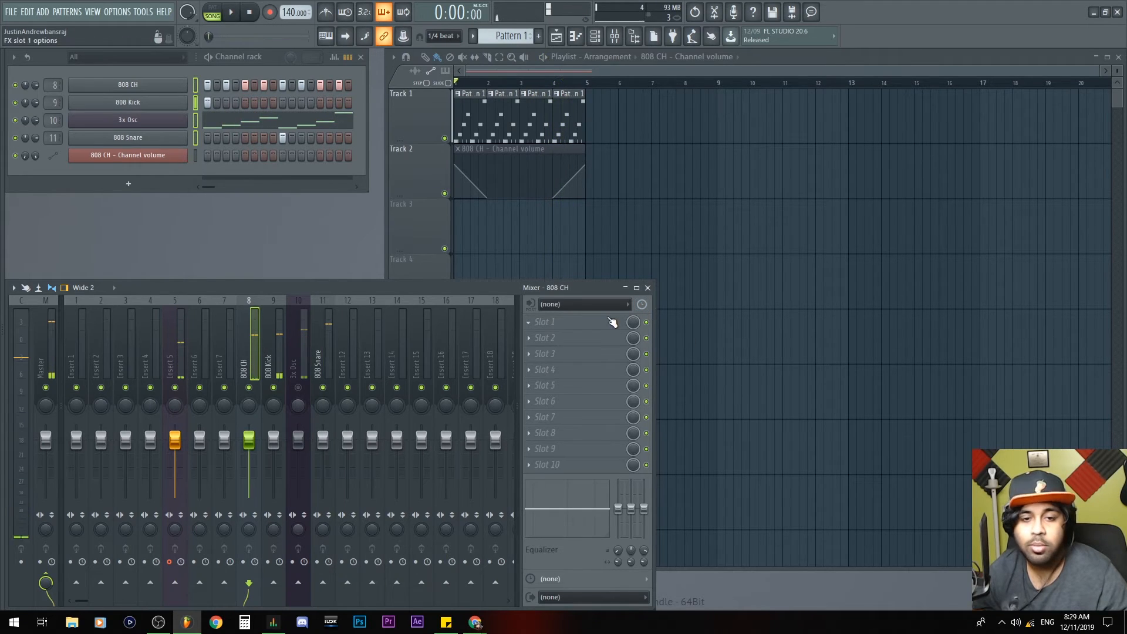
Load Fruity Parametric EQ 2 into effect slot 1 of the 808 CH mixer track and move its window over the playlist.
{"action": "left_click", "coordinate": [614, 322]}
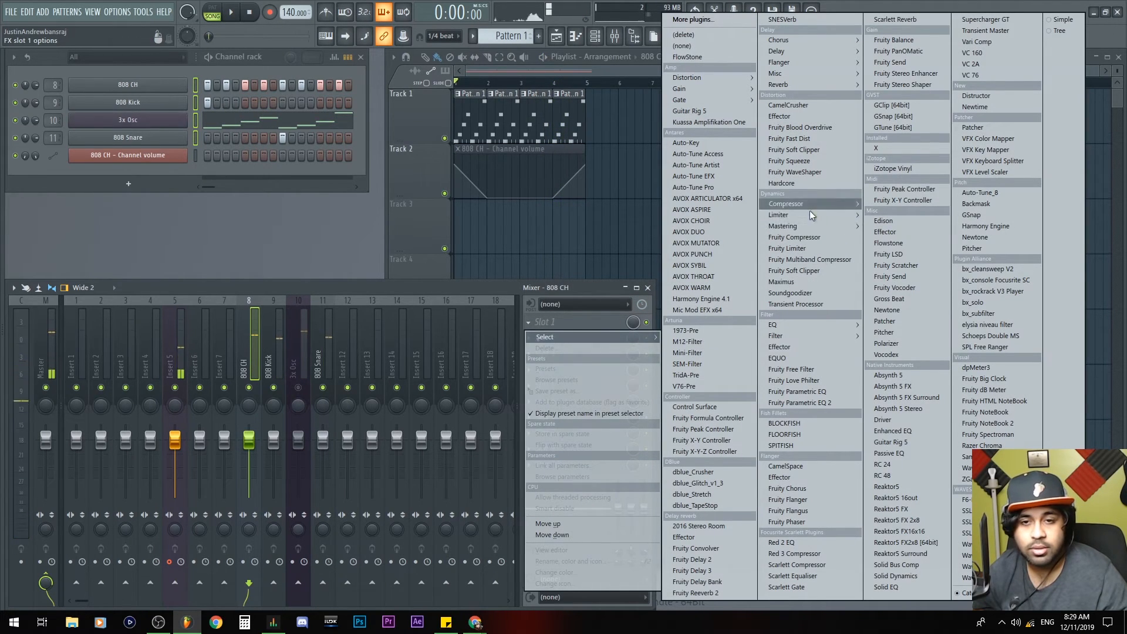
{"action": "left_click", "coordinate": [825, 402]}
{"action": "left_click_drag", "start_coordinate": [252, 143], "coordinate": [581, 122]}
Try shifting band 6 of the 808 CH equalizer during playback, reset the band, and close the plugin window.
{"action": "key", "text": "space"}
{"action": "mouse_move", "coordinate": [556, 213]}
{"action": "left_mouse_down"}
{"action": "mouse_move", "coordinate": [593, 170]}
{"action": "mouse_move", "coordinate": [563, 226]}
{"action": "mouse_move", "coordinate": [606, 243]}
{"action": "mouse_move", "coordinate": [590, 235]}
{"action": "mouse_move", "coordinate": [458, 252]}
{"action": "mouse_move", "coordinate": [402, 213]}
{"action": "mouse_move", "coordinate": [391, 165]}
{"action": "mouse_move", "coordinate": [596, 165]}
{"action": "mouse_move", "coordinate": [536, 177]}
{"action": "mouse_move", "coordinate": [528, 213]}
{"action": "mouse_move", "coordinate": [550, 213]}
{"action": "left_mouse_up"}
{"action": "right_click", "coordinate": [552, 214]}
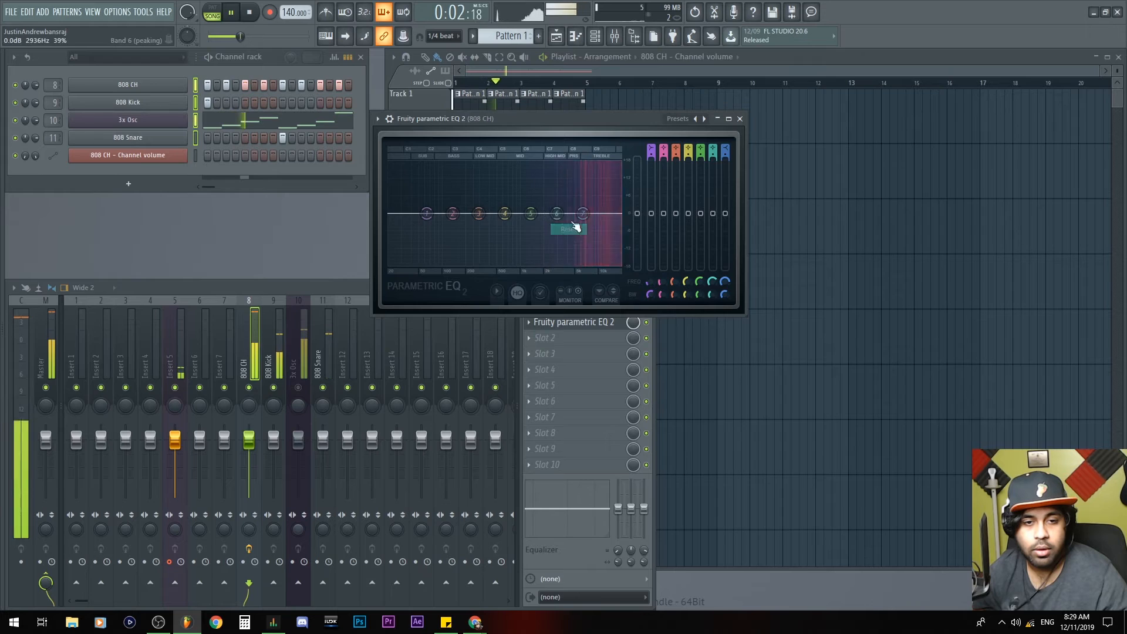
{"action": "left_click", "coordinate": [571, 227]}
{"action": "key", "text": "space"}
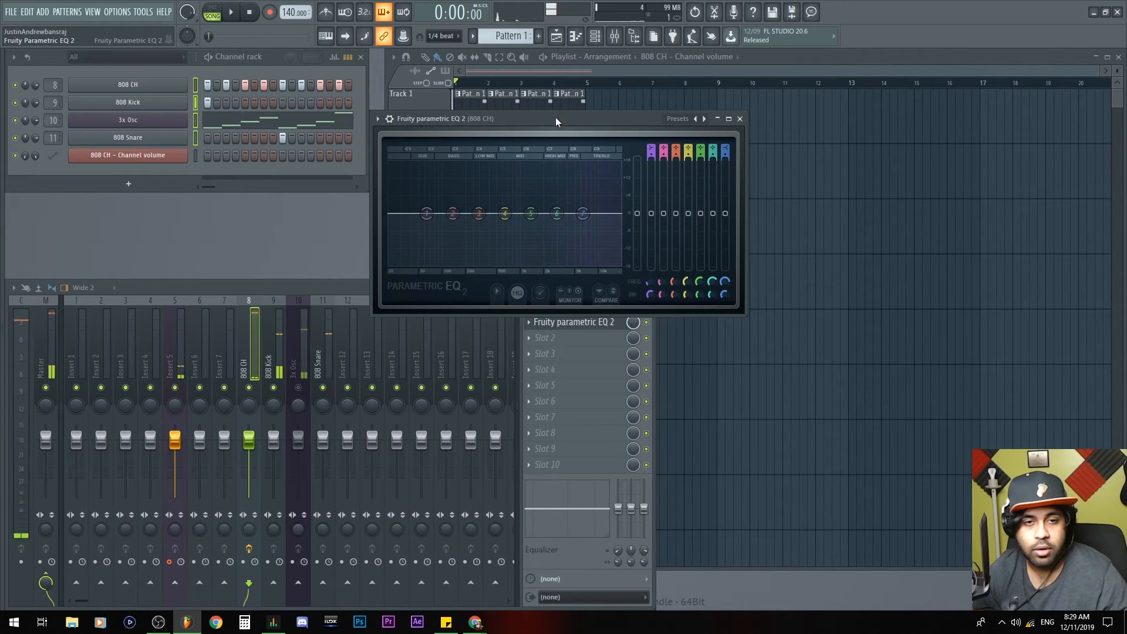
{"action": "left_click", "coordinate": [740, 118]}
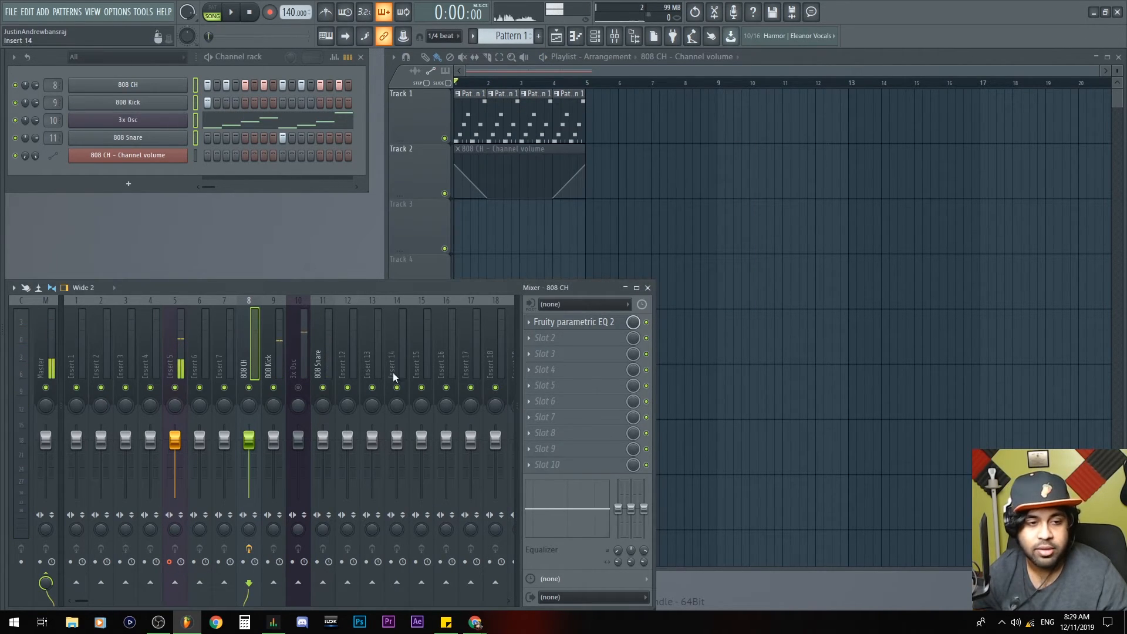
Delete Fruity Parametric EQ 2 from effect slot 1 of the 808 CH mixer track.
{"action": "left_click", "coordinate": [530, 323]}
{"action": "left_click", "coordinate": [559, 344]}
{"action": "left_click", "coordinate": [625, 351]}
Load Fruity Parametric EQ 2 into slot 1 and Fruity Flanger into slot 2 of the 3x Osc mixer track.
{"action": "left_click", "coordinate": [301, 357]}
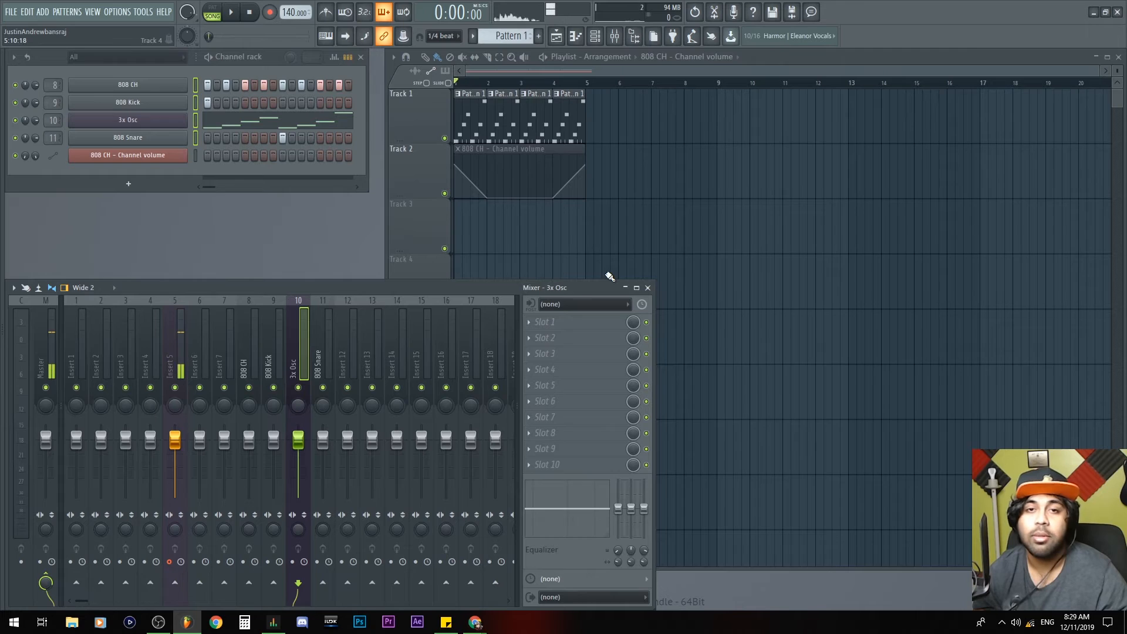
{"action": "mouse_move", "coordinate": [829, 85]}
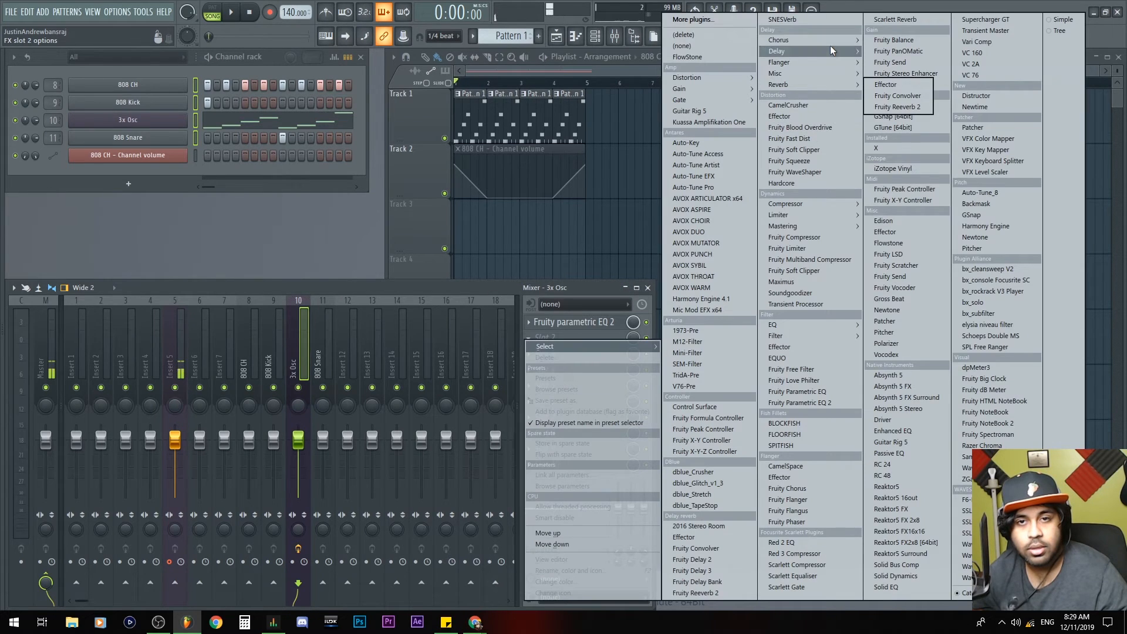
{"action": "mouse_move", "coordinate": [826, 58]}
{"action": "left_click", "coordinate": [919, 77]}
Play the arrangement, apply the Moving Distortion preset to Fruity Flanger, and close the flanger window.
{"action": "key", "text": "space"}
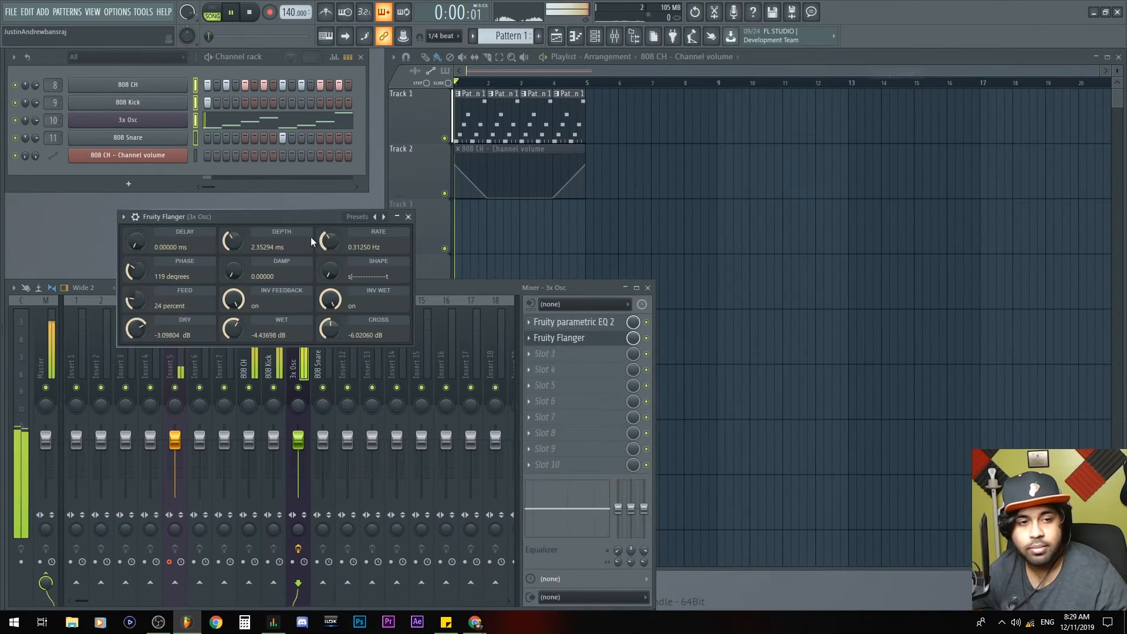
{"action": "left_click", "coordinate": [359, 217]}
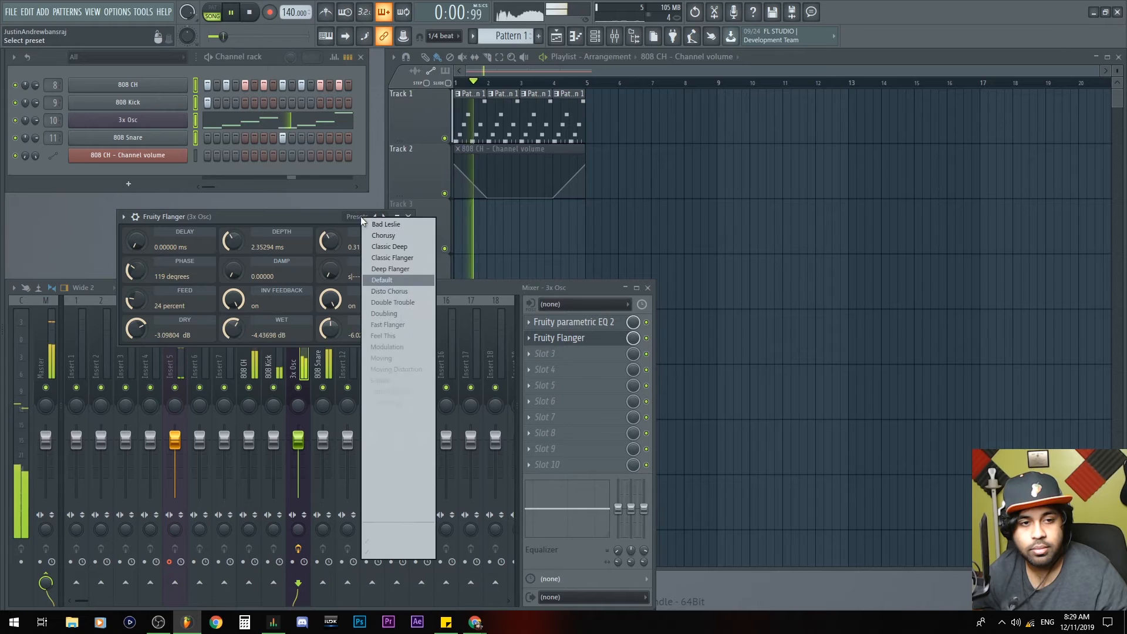
{"action": "left_click", "coordinate": [407, 369]}
{"action": "left_click", "coordinate": [580, 340]}
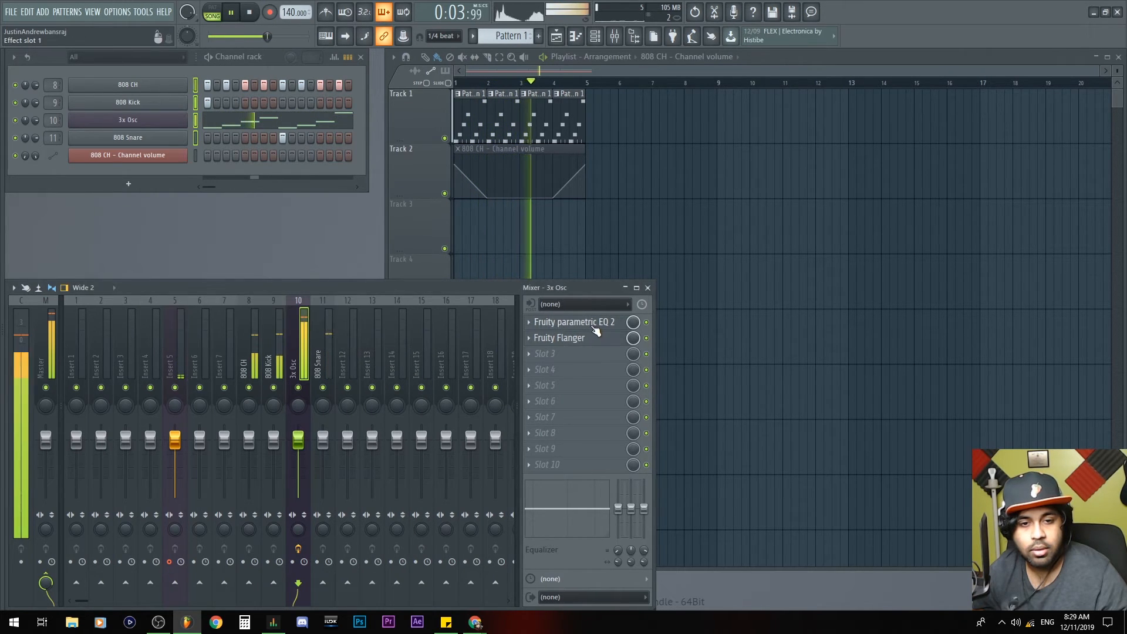
Open the 3x Osc track's Parametric EQ 2, dip band 4 in the bass range, and lower the track's fader.
{"action": "left_click", "coordinate": [563, 322]}
{"action": "left_click", "coordinate": [283, 343]}
{"action": "left_click_drag", "start_coordinate": [301, 444], "coordinate": [301, 464]}
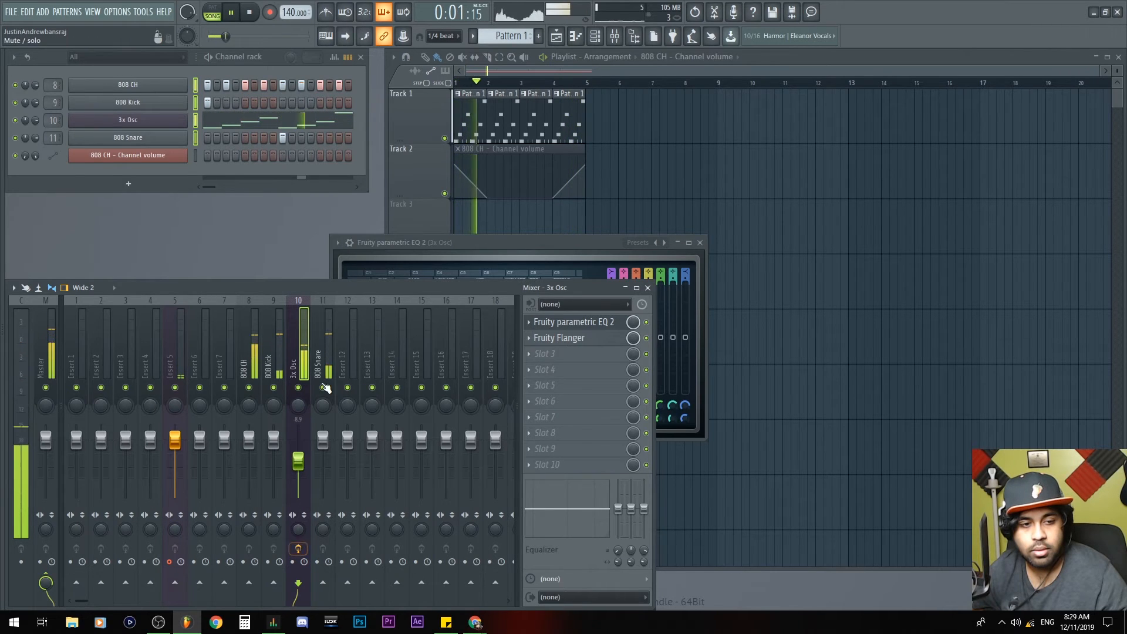
Solo the 3x Osc mixer track with Insert 5 still enabled, raise its fader slightly, and toggle Fruity Flanger during playback.
{"action": "right_click", "coordinate": [302, 387]}
{"action": "left_click", "coordinate": [176, 388]}
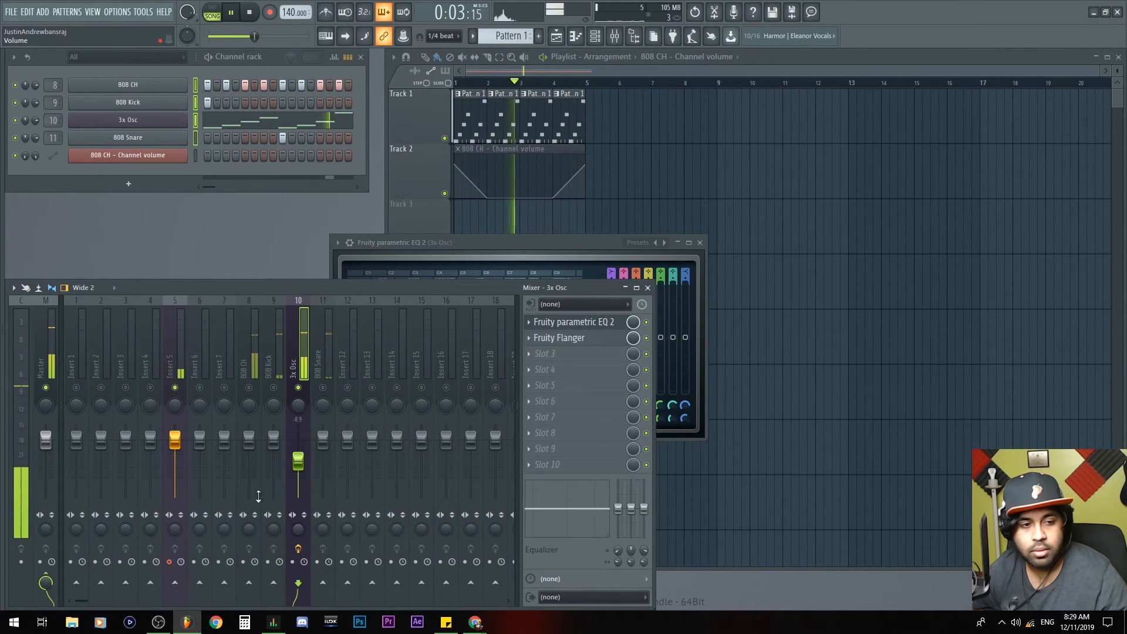
{"action": "left_click_drag", "start_coordinate": [298, 463], "coordinate": [299, 449]}
{"action": "left_click", "coordinate": [646, 337]}
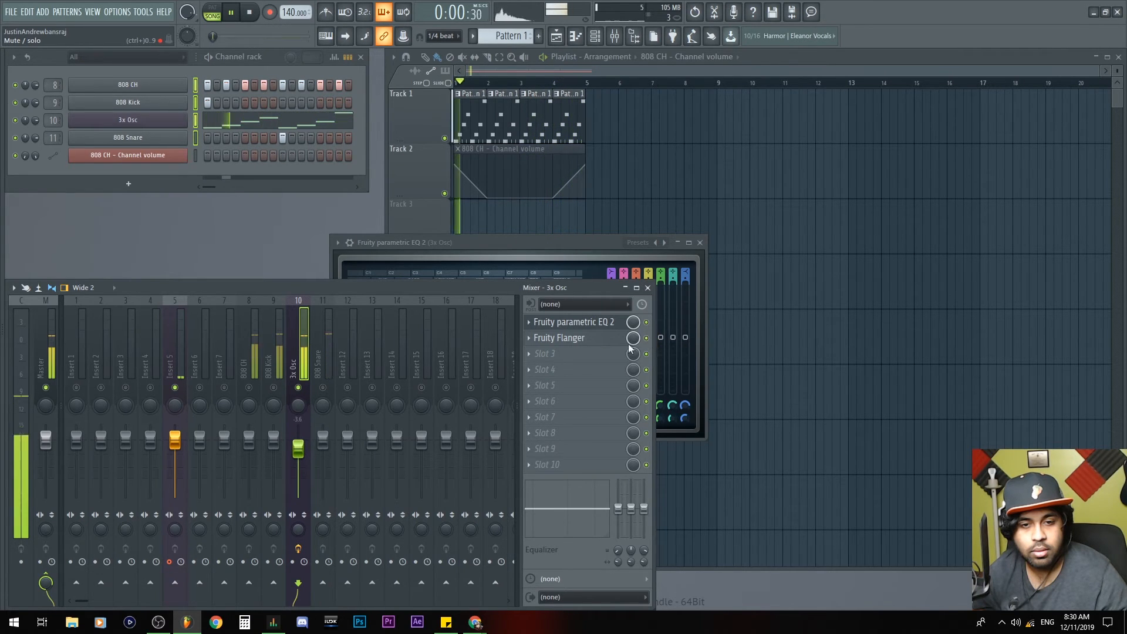
{"action": "key", "text": "space"}
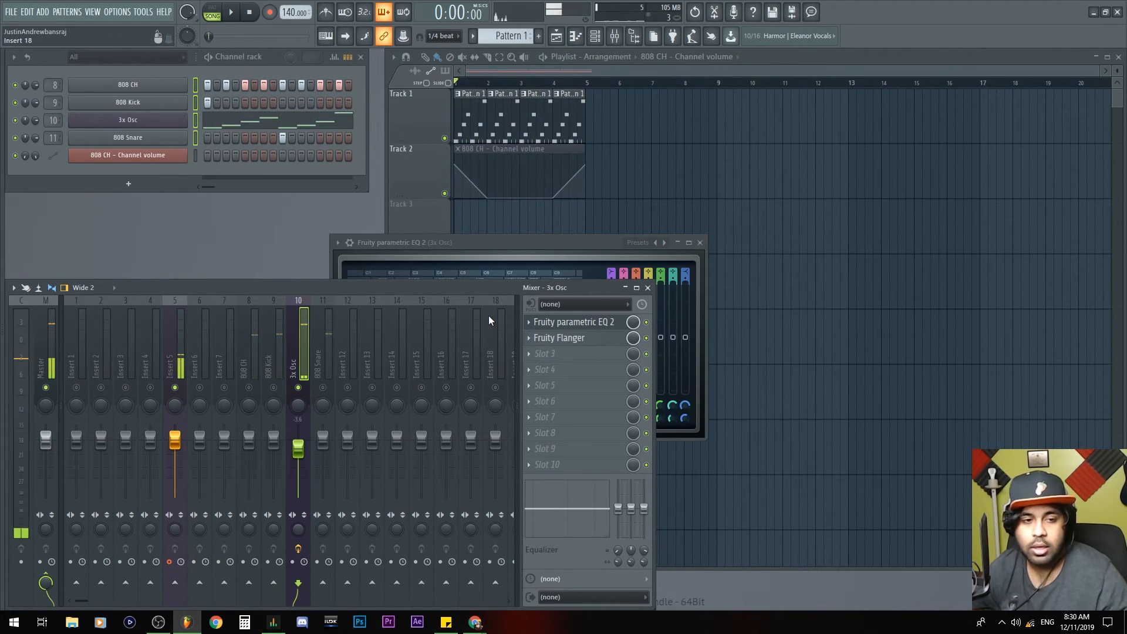
Return the 3x Osc fader to its default level and unmute all the other mixer tracks.
{"action": "left_click_drag", "start_coordinate": [297, 450], "coordinate": [298, 441]}
{"action": "right_click", "coordinate": [299, 387]}
{"action": "right_click", "coordinate": [299, 387]}
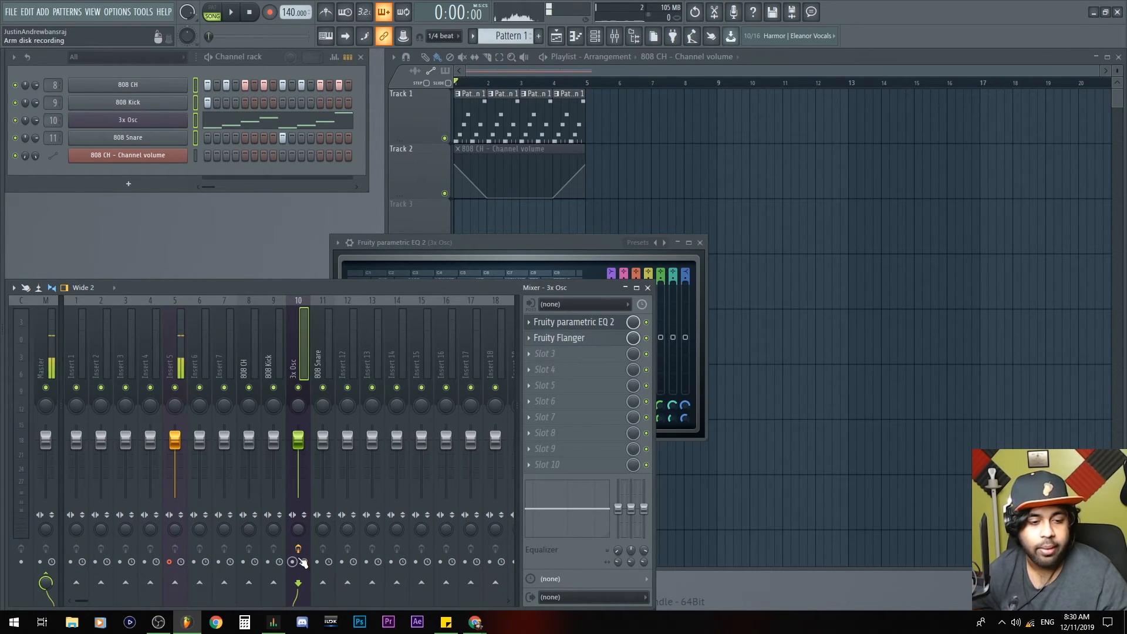
Try the high band level and frequency of Insert 5's built-in equalizer, returning the level to 0.0 dB.
{"action": "left_click", "coordinate": [181, 341]}
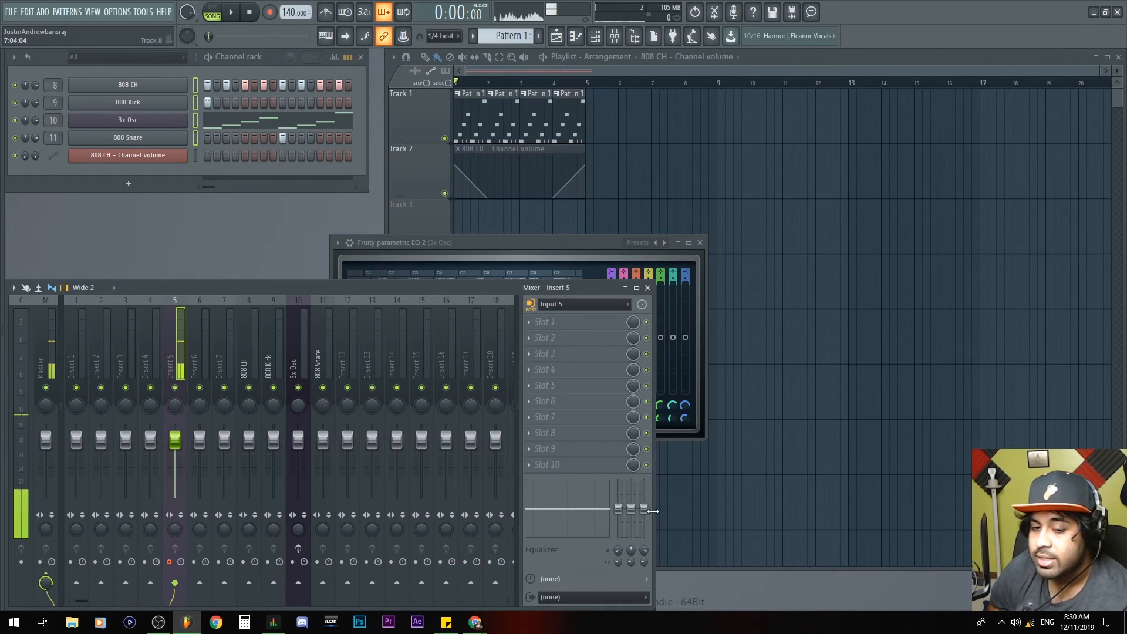
{"action": "left_click_drag", "start_coordinate": [644, 489], "coordinate": [644, 485]}
{"action": "left_click_drag", "start_coordinate": [643, 550], "coordinate": [642, 558]}
{"action": "left_click_drag", "start_coordinate": [644, 485], "coordinate": [644, 487]}
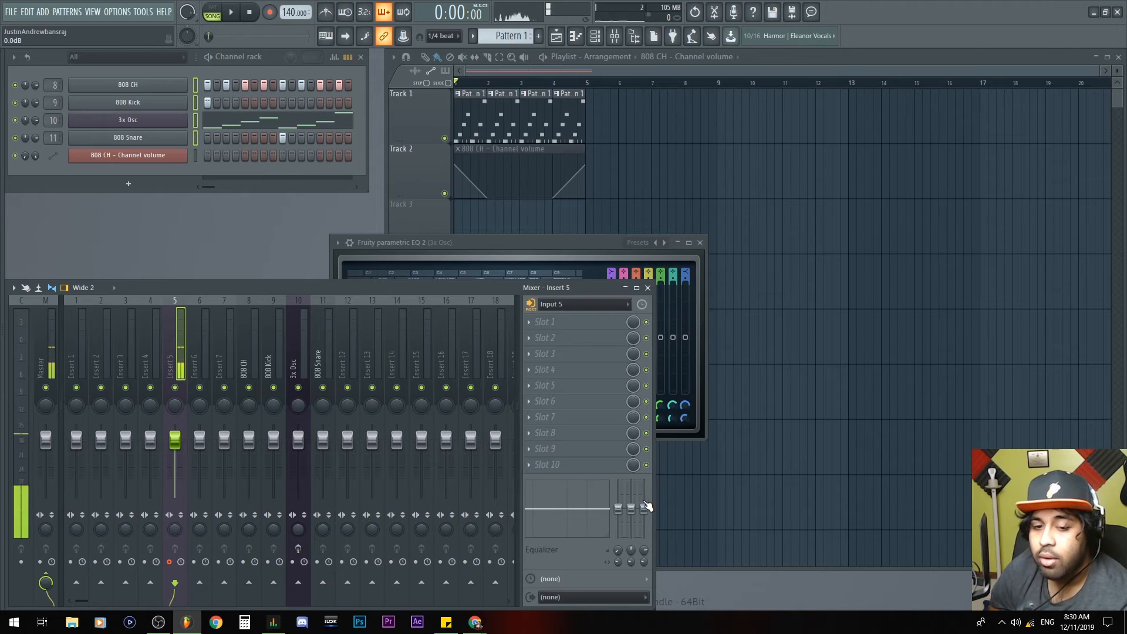
{"action": "left_click", "coordinate": [780, 354]}
Enable recording, shift the Recording dialog aside, and choose to record everything.
{"action": "left_click", "coordinate": [270, 13]}
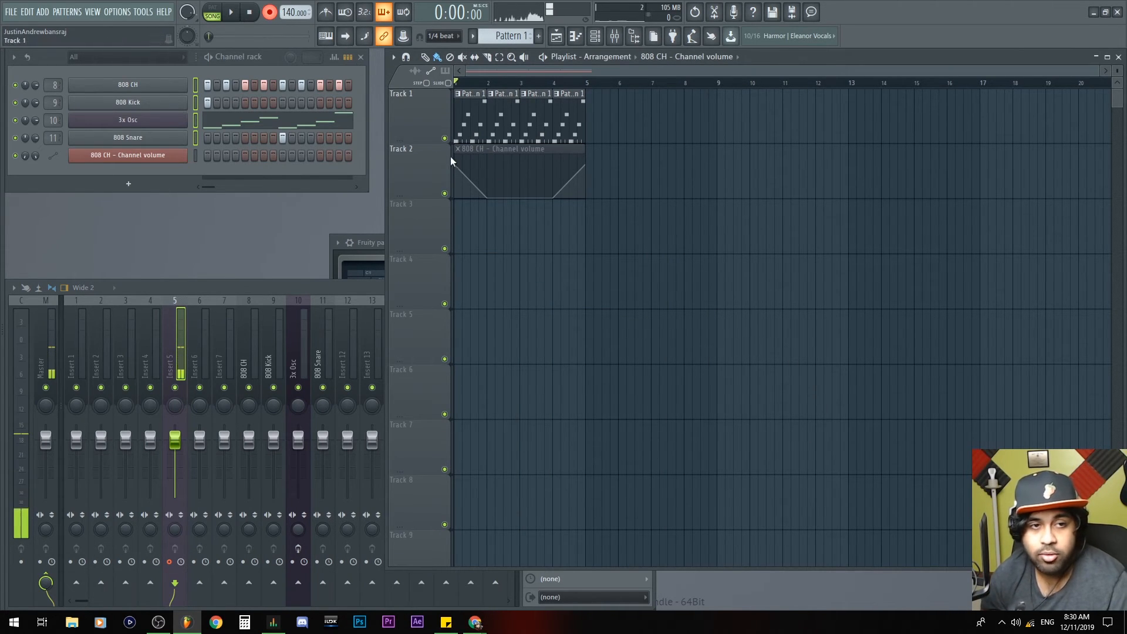
{"action": "left_click", "coordinate": [270, 13]}
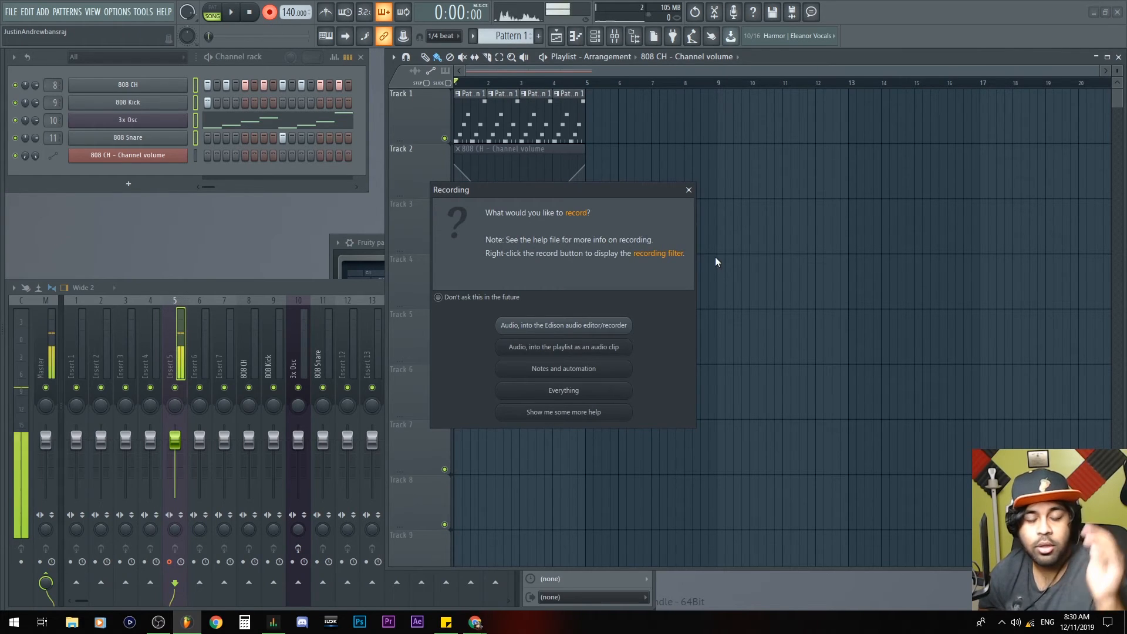
{"action": "left_click_drag", "start_coordinate": [581, 188], "coordinate": [609, 173]}
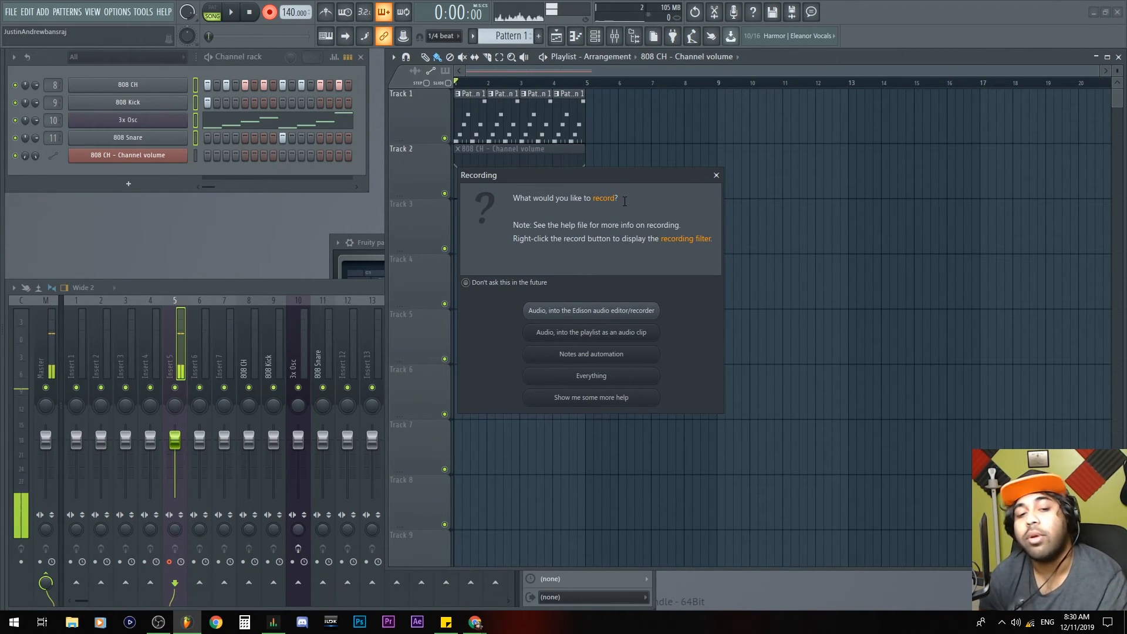
{"action": "left_click", "coordinate": [600, 380]}
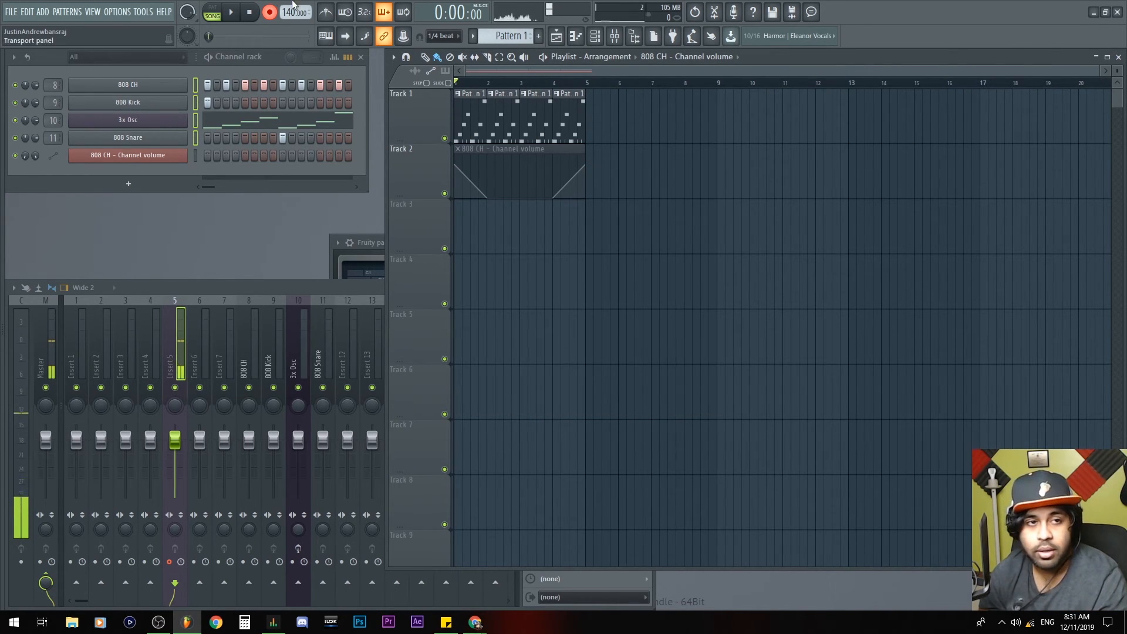
Start recording audio into the playlist as an audio clip.
{"action": "left_click", "coordinate": [270, 12]}
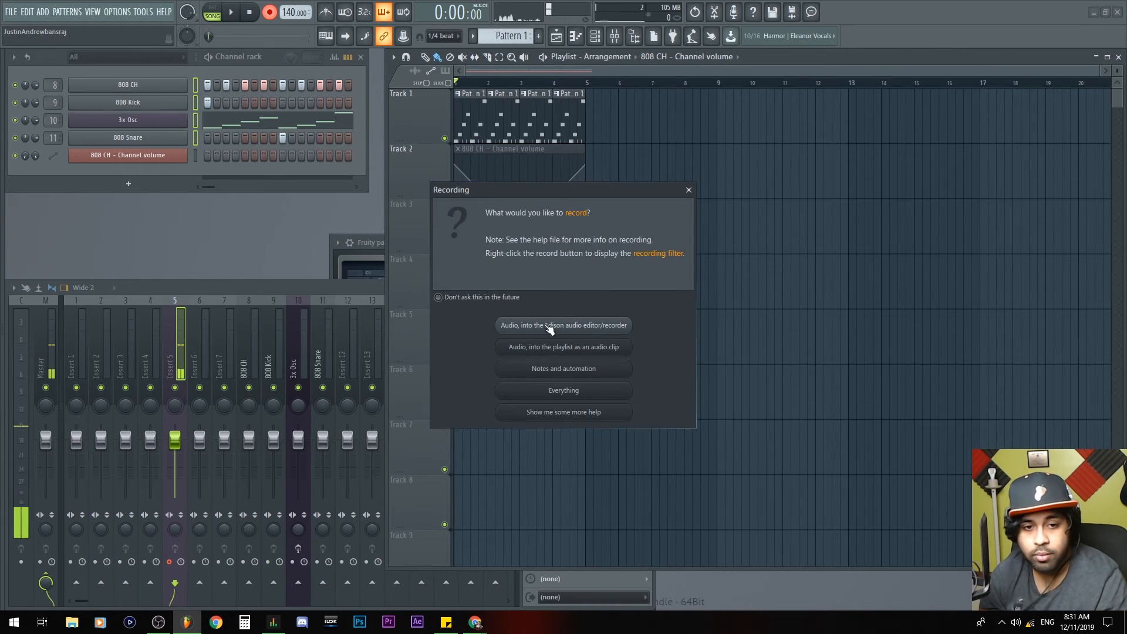
{"action": "left_click", "coordinate": [608, 348]}
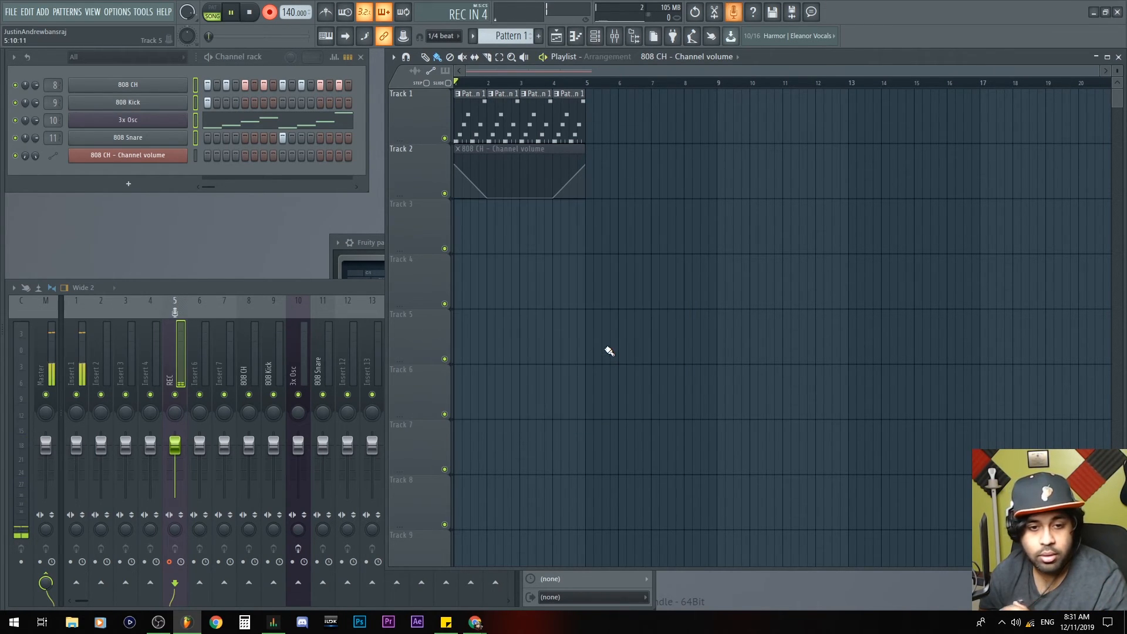
Stop the recording, rearm it to record everything, and record a microphone take into the playlist.
{"action": "left_click", "coordinate": [270, 12]}
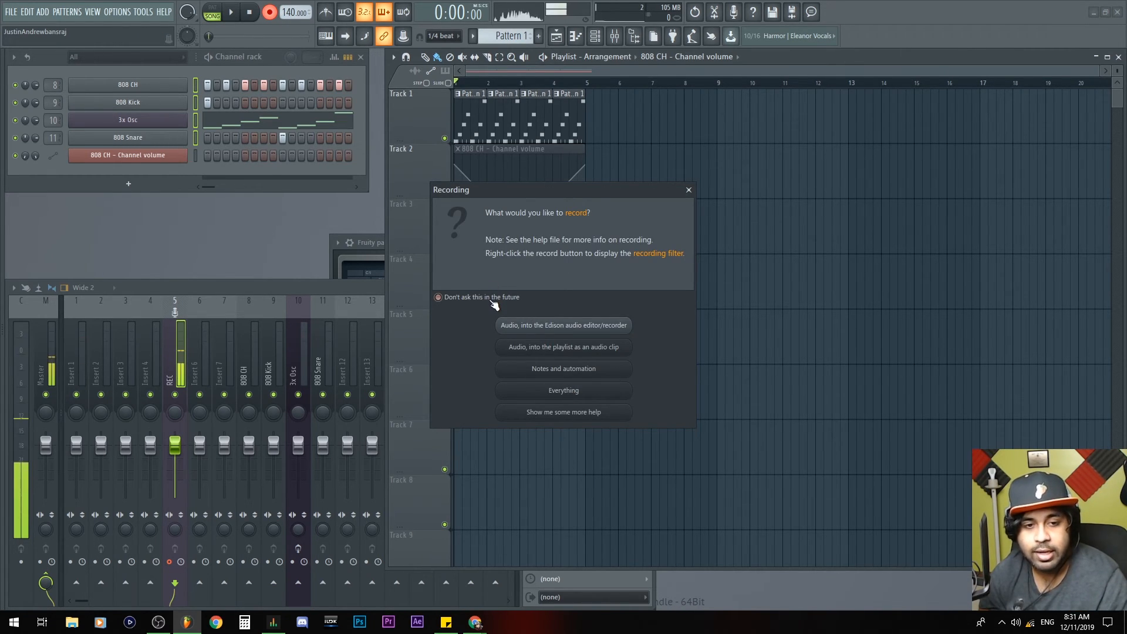
{"action": "left_click", "coordinate": [565, 391]}
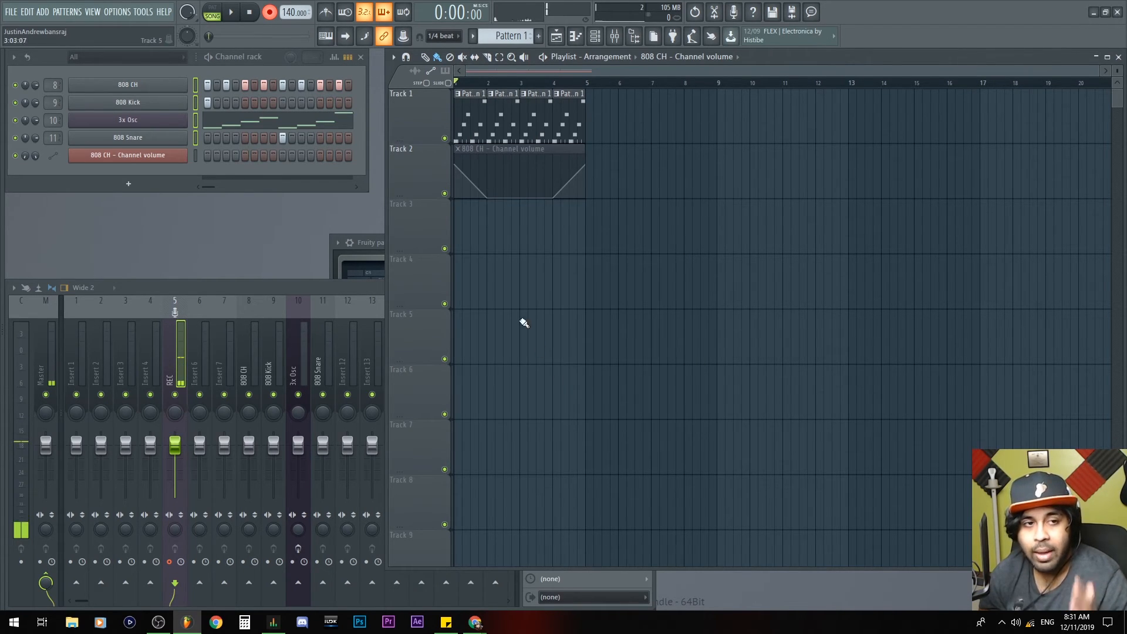
{"action": "key", "text": "space"}
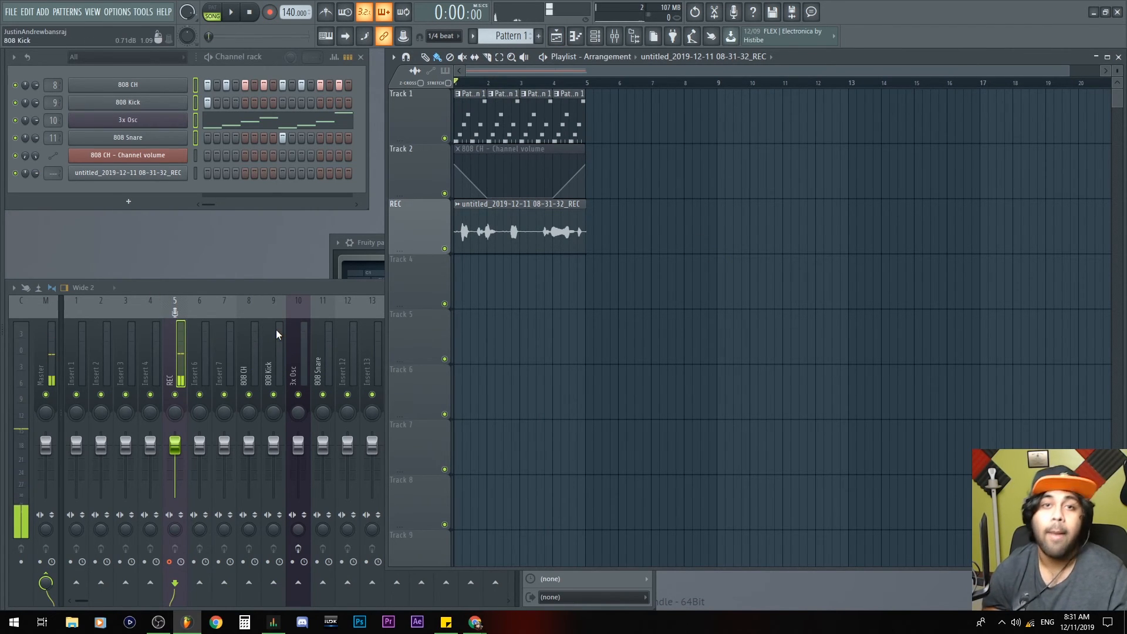
Play back the arrangement together with the recorded microphone clip.
{"action": "key", "text": "space"}
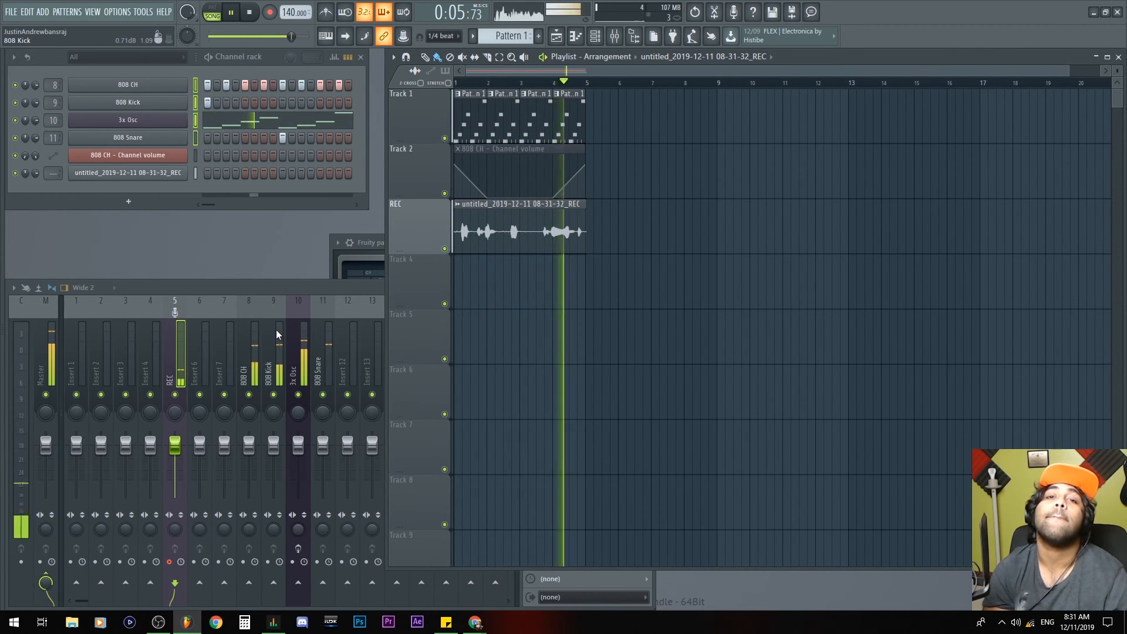
{"action": "key", "text": "space"}
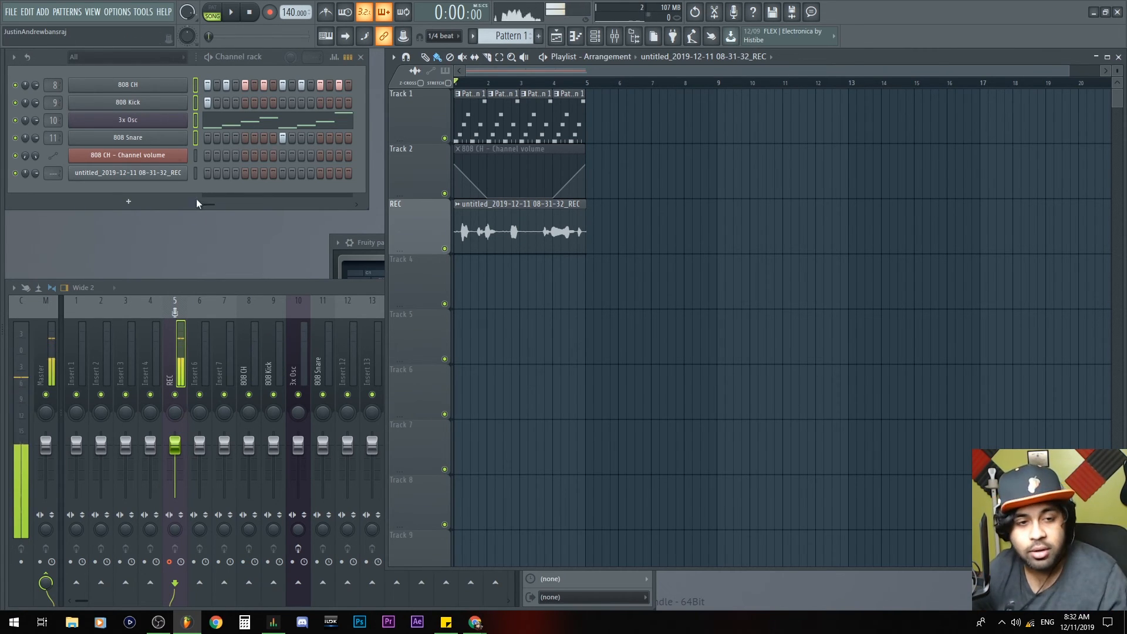
Bring the 3x Osc Parametric EQ 2 window to the front, move it off the playlist, and close it.
{"action": "left_click", "coordinate": [369, 243]}
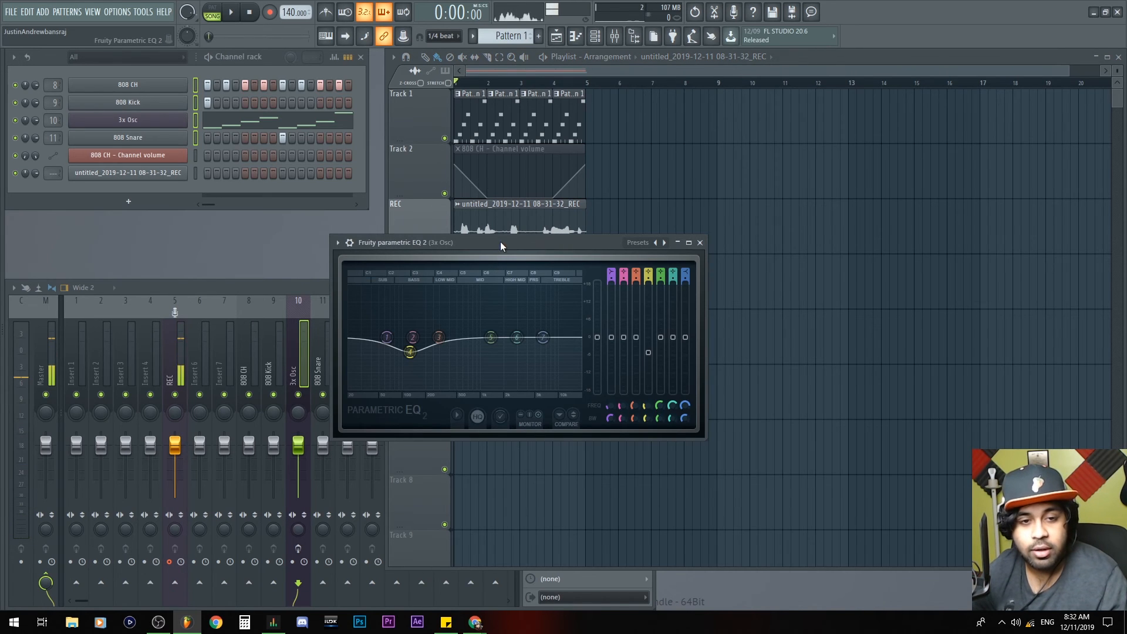
{"action": "left_click_drag", "start_coordinate": [522, 242], "coordinate": [278, 228]}
{"action": "left_click", "coordinate": [455, 227]}
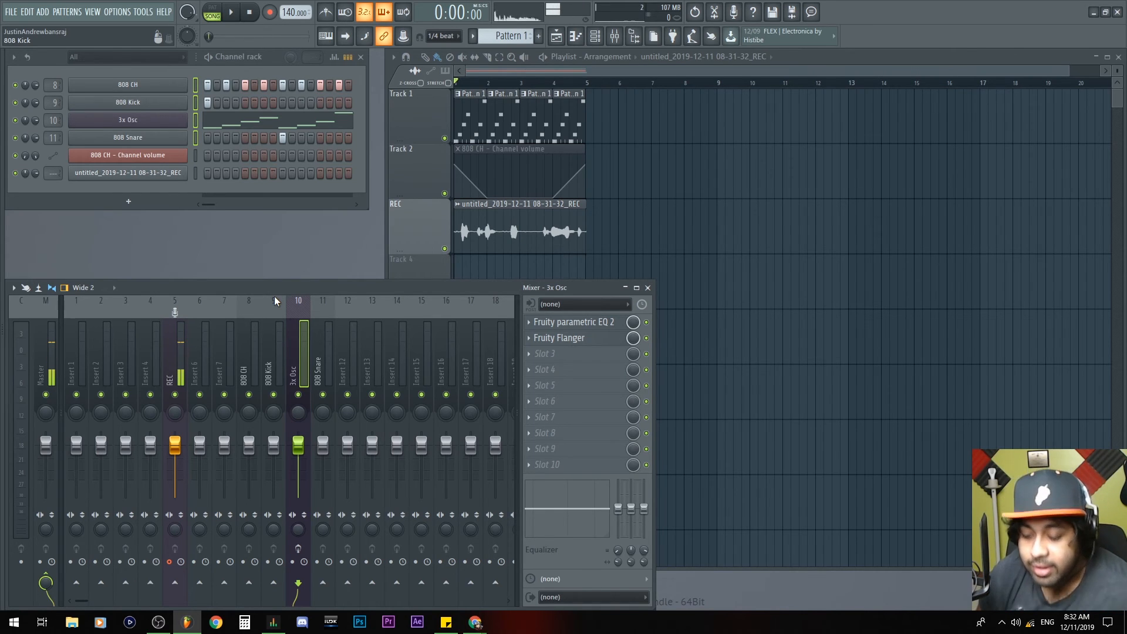
Open the online help page for the playlist in the browser, check the Wi-Fi connection, and close the help page.
{"action": "key", "text": "F12"}
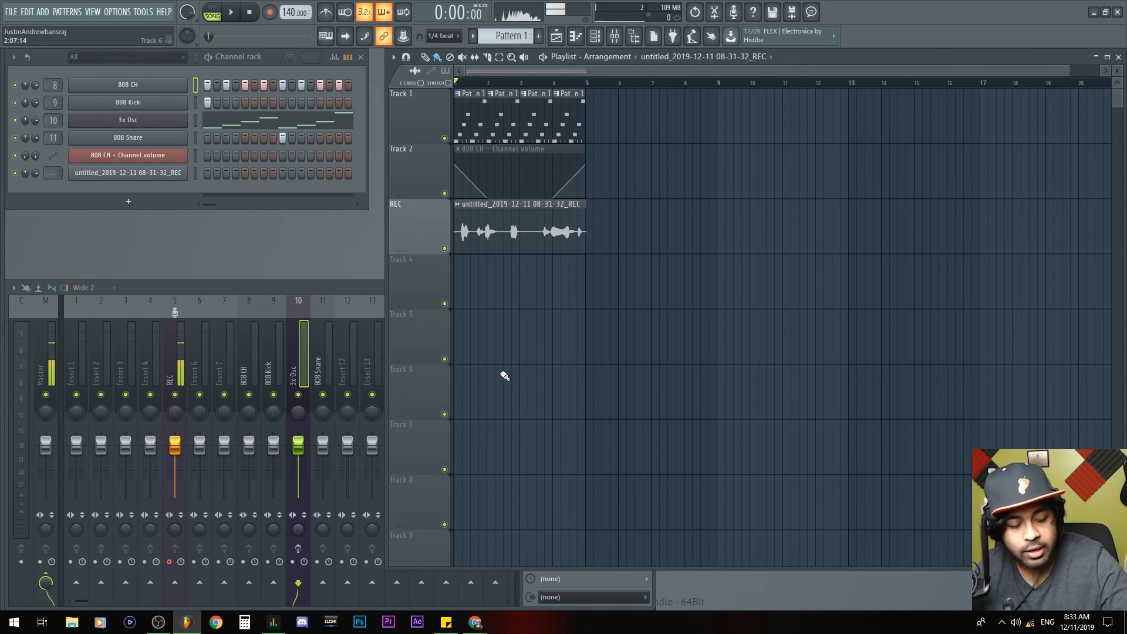
{"action": "key", "text": "alt+Tab"}
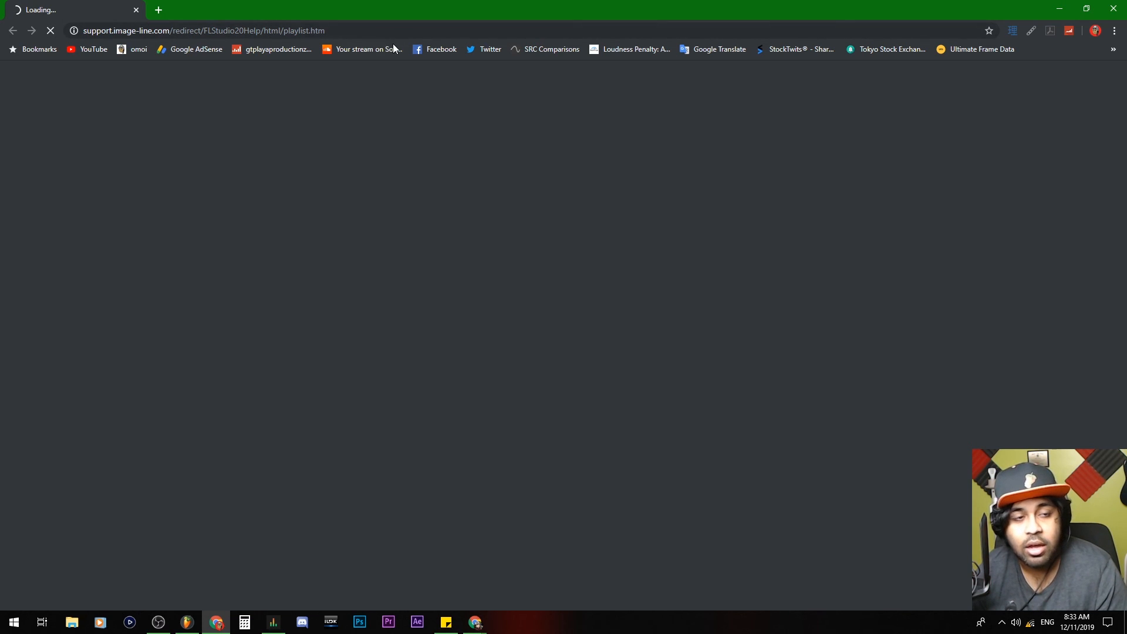
{"action": "left_click", "coordinate": [1030, 623]}
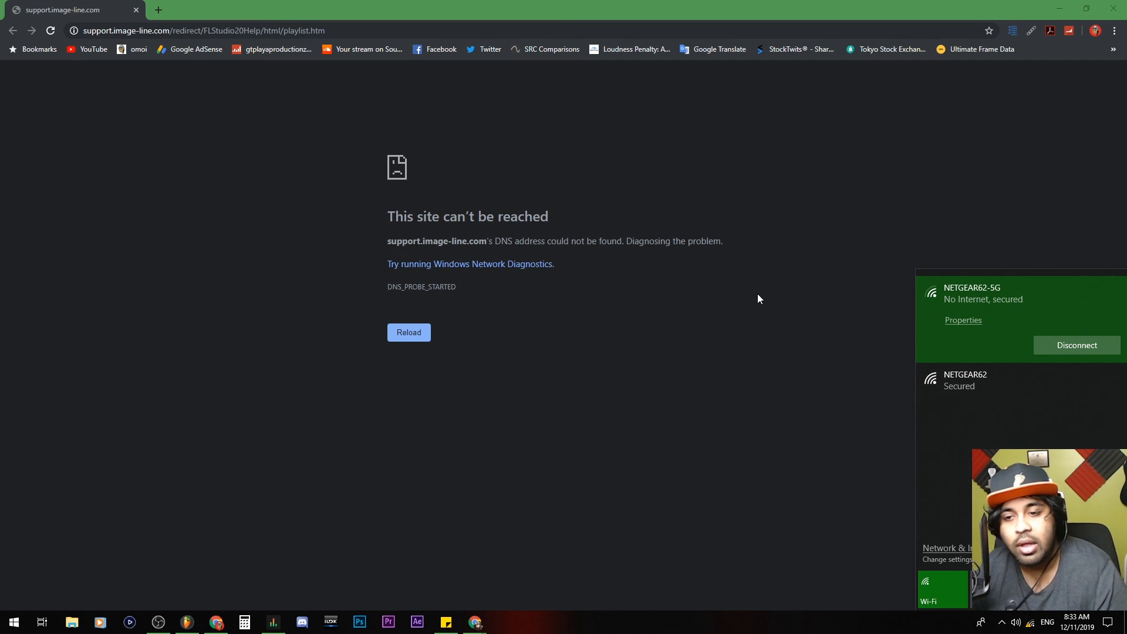
{"action": "middle_click", "coordinate": [51, 4]}
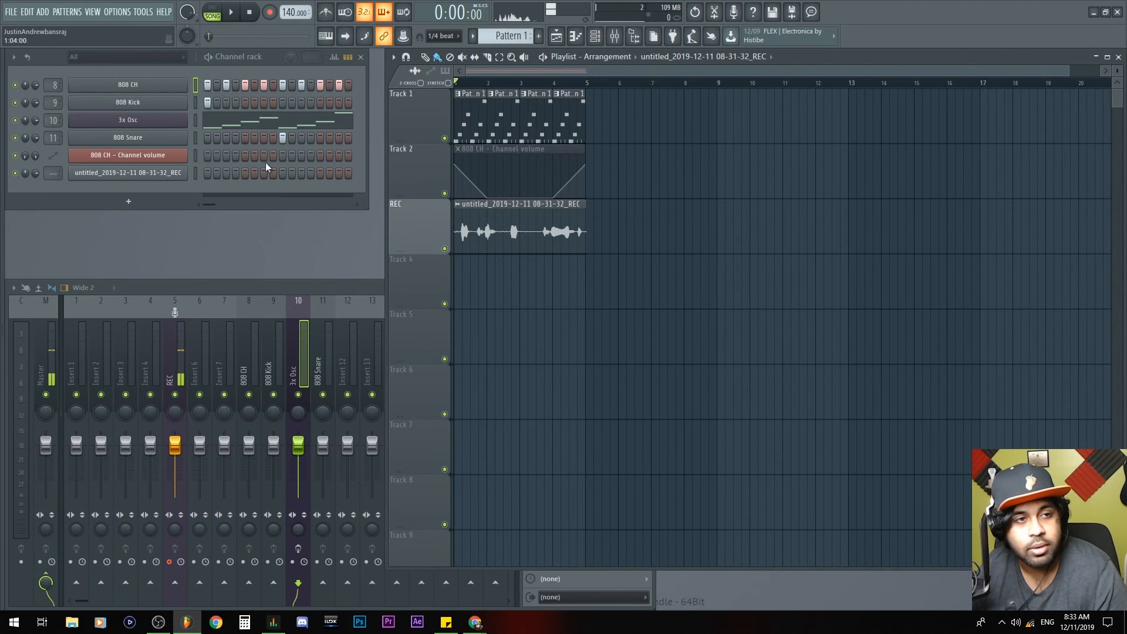